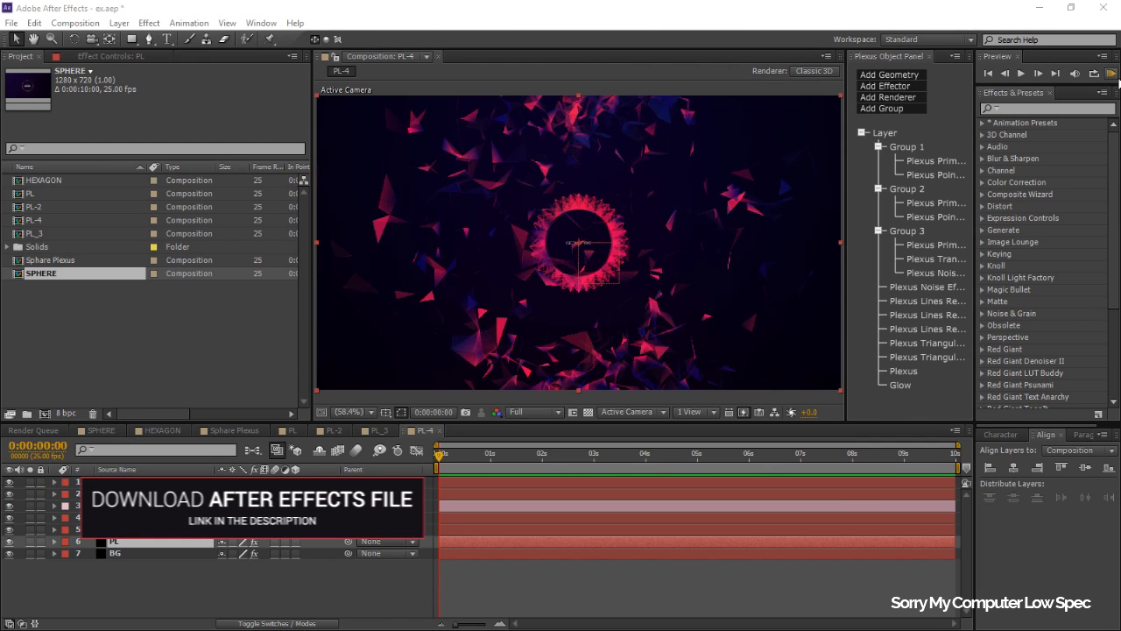
Step: Preview the finished PL-4 composition and scrub its timeline to the end
{"action": "left_click", "coordinate": [1111, 74]}
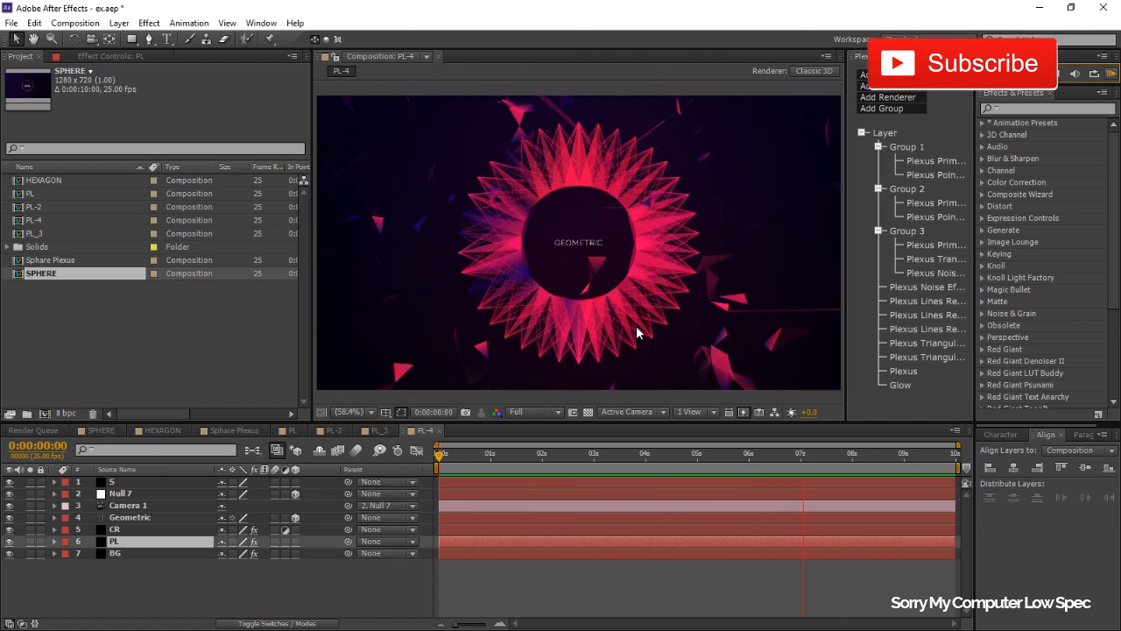
{"action": "left_click", "coordinate": [602, 458]}
{"action": "left_click_drag", "start_coordinate": [602, 459], "coordinate": [968, 478]}
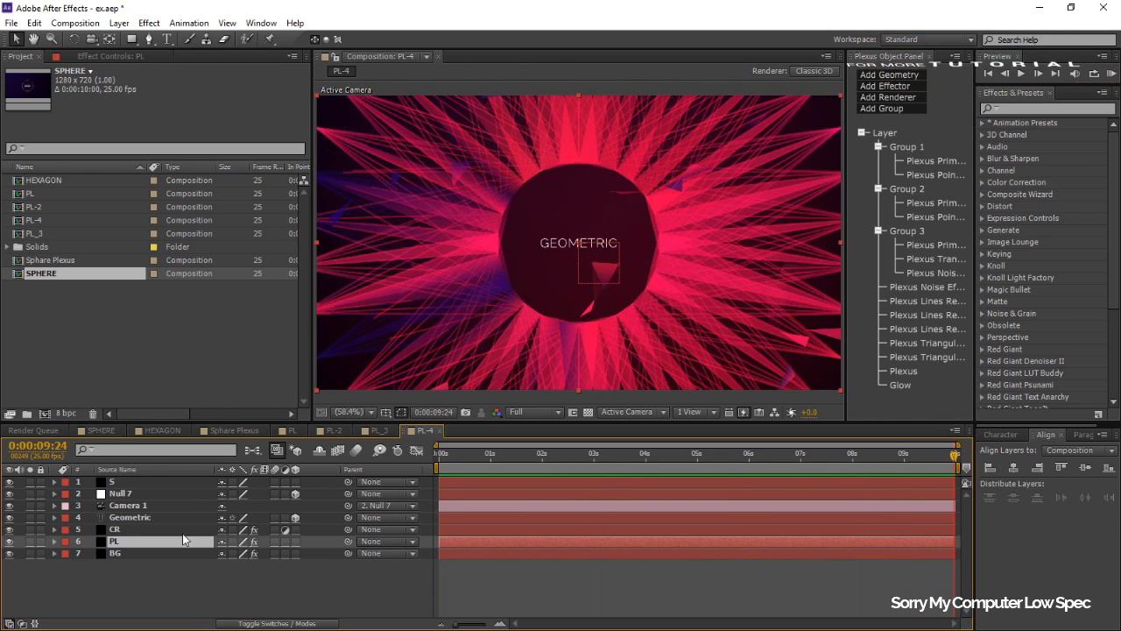
Step: Create a new 1280 x 720 composition named PL-5 at 25 fps with a 10-second duration
{"action": "left_click", "coordinate": [200, 569]}
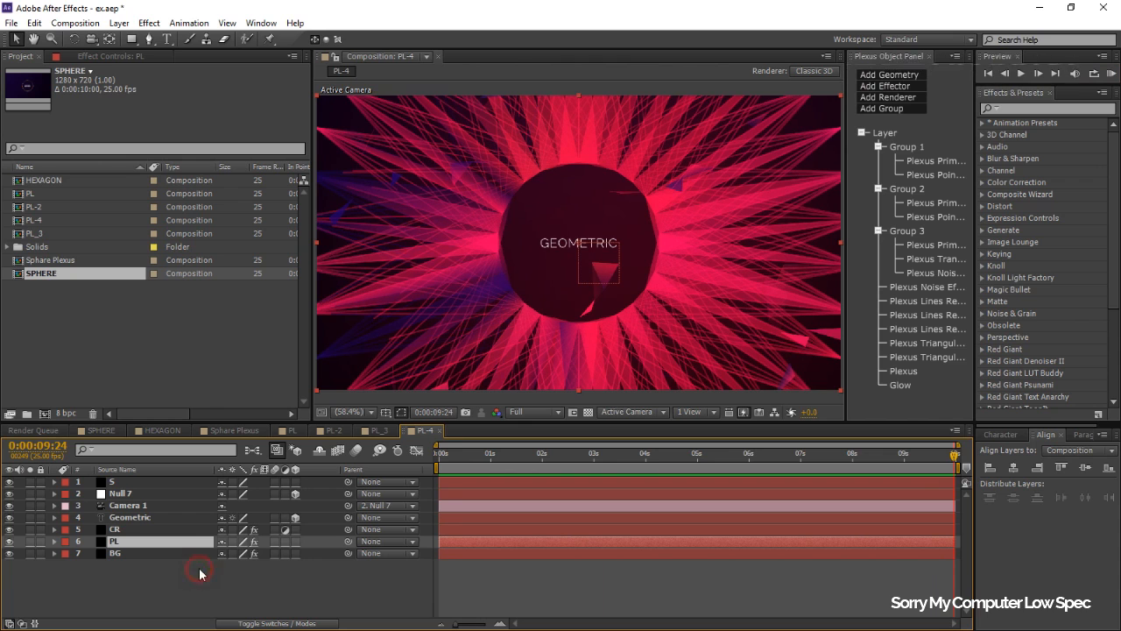
{"action": "left_click", "coordinate": [91, 24]}
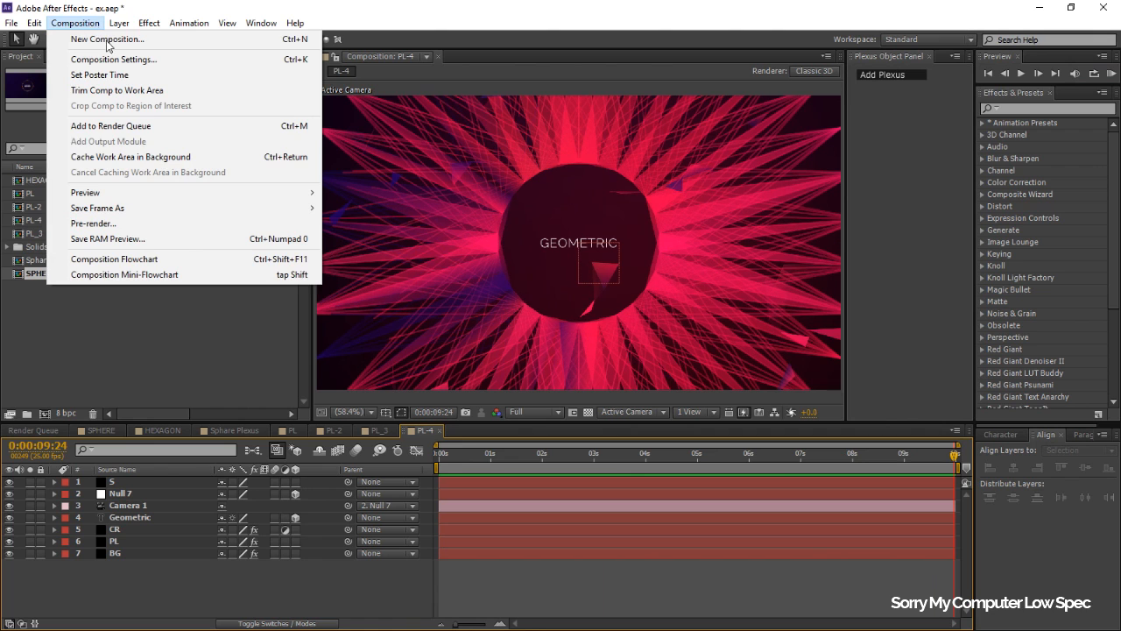
{"action": "left_click", "coordinate": [105, 39]}
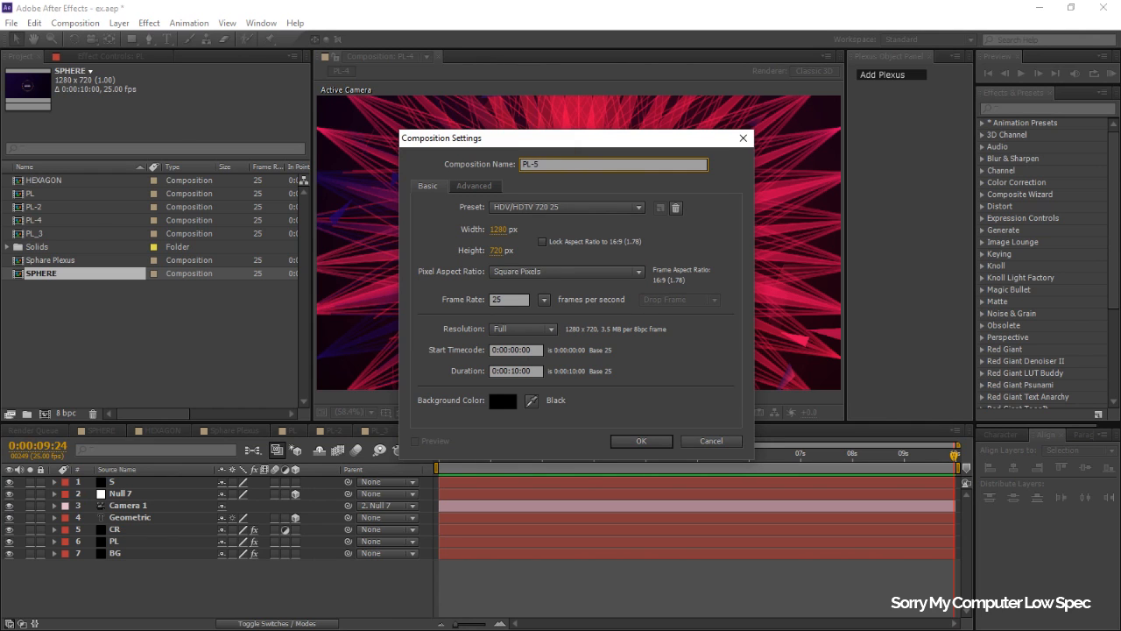
{"action": "key", "text": "Return"}
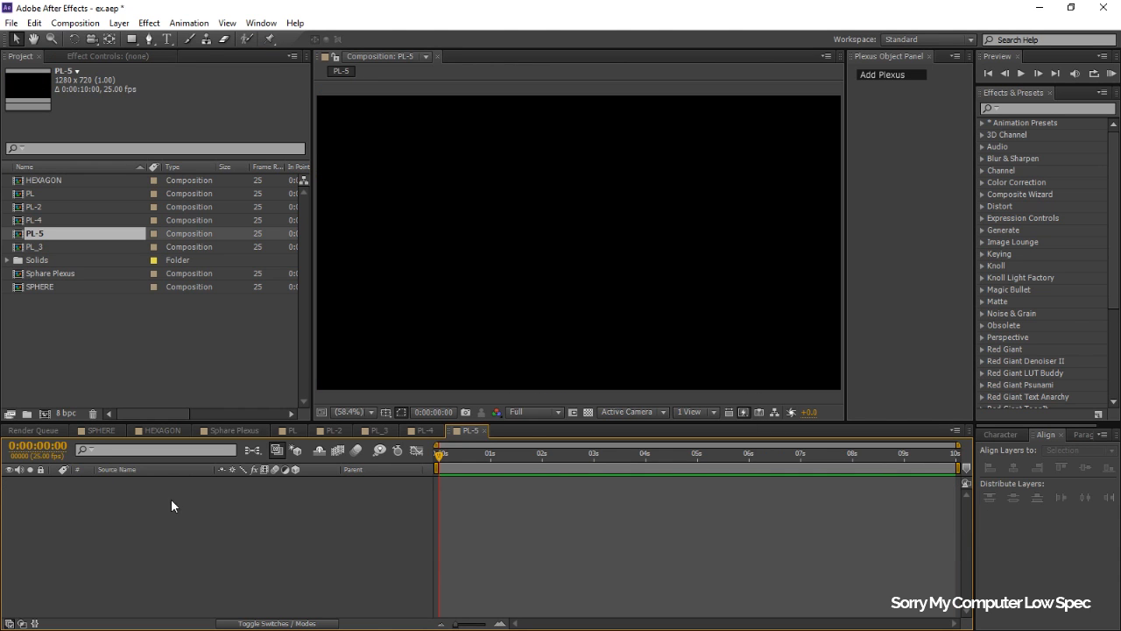
Step: Add a black solid layer named BG to the PL-5 composition
{"action": "right_click", "coordinate": [156, 529]}
{"action": "mouse_move", "coordinate": [225, 381]}
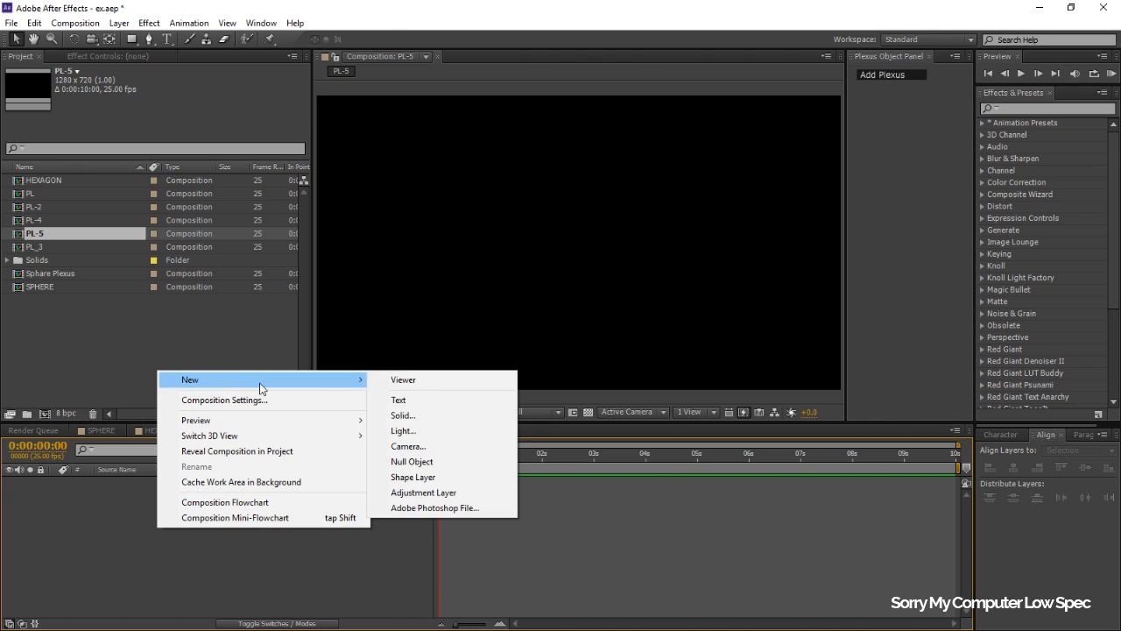
{"action": "left_click", "coordinate": [386, 416]}
{"action": "type", "text": "PL"}
{"action": "key", "text": "Return"}
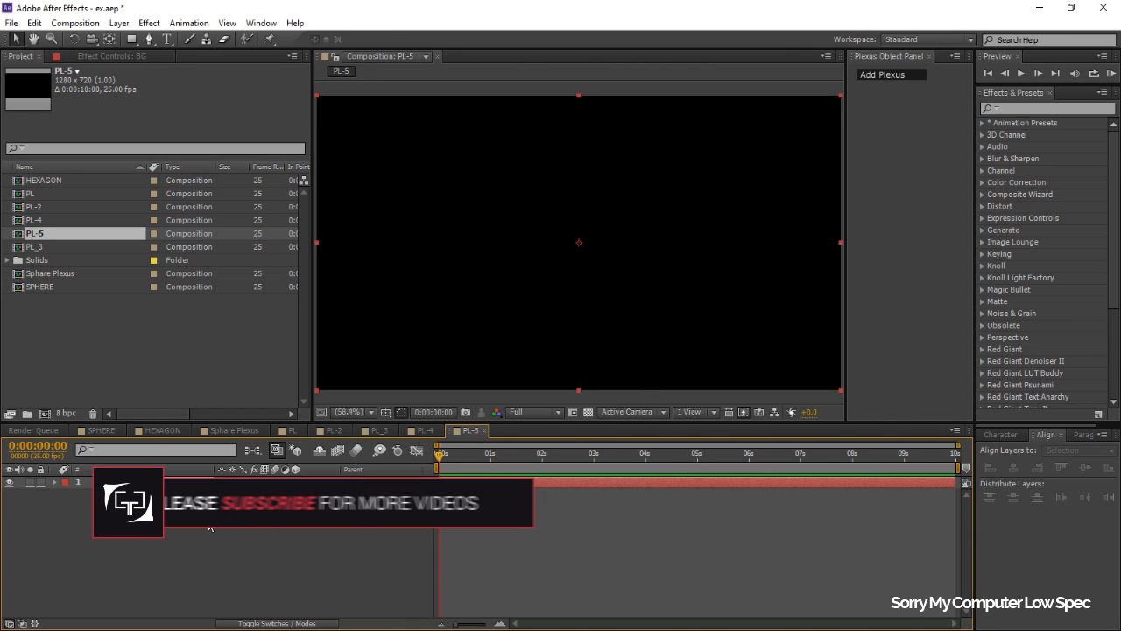
Step: Add a second black 1280 x 720 solid named PL above the BG layer
{"action": "right_click", "coordinate": [246, 528]}
{"action": "mouse_move", "coordinate": [334, 372]}
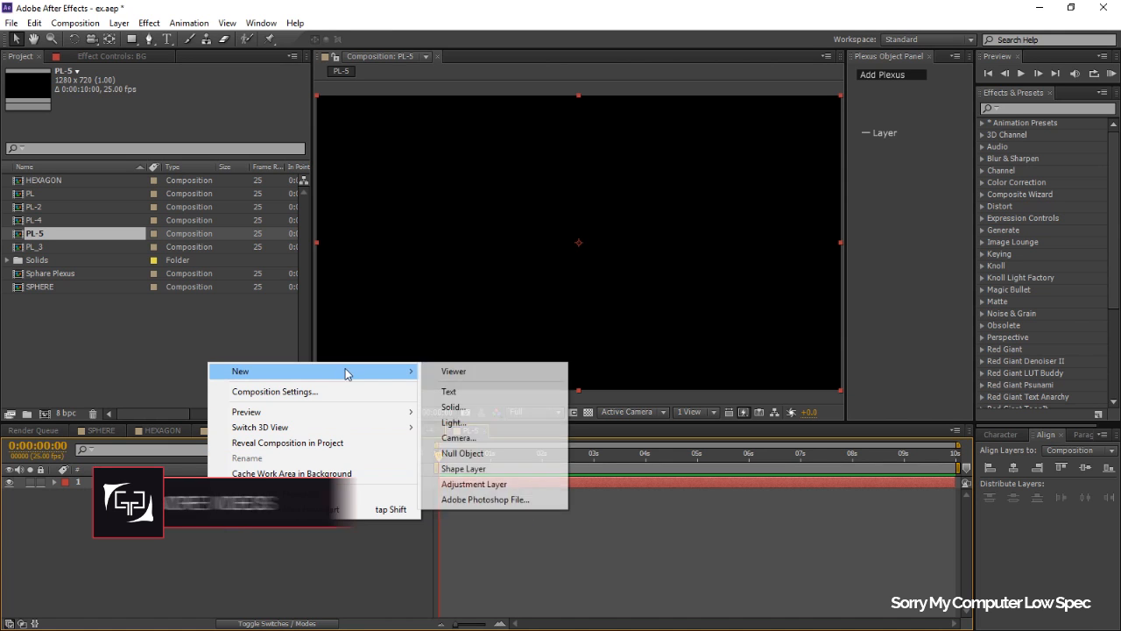
{"action": "left_click", "coordinate": [474, 405]}
{"action": "type", "text": "PL"}
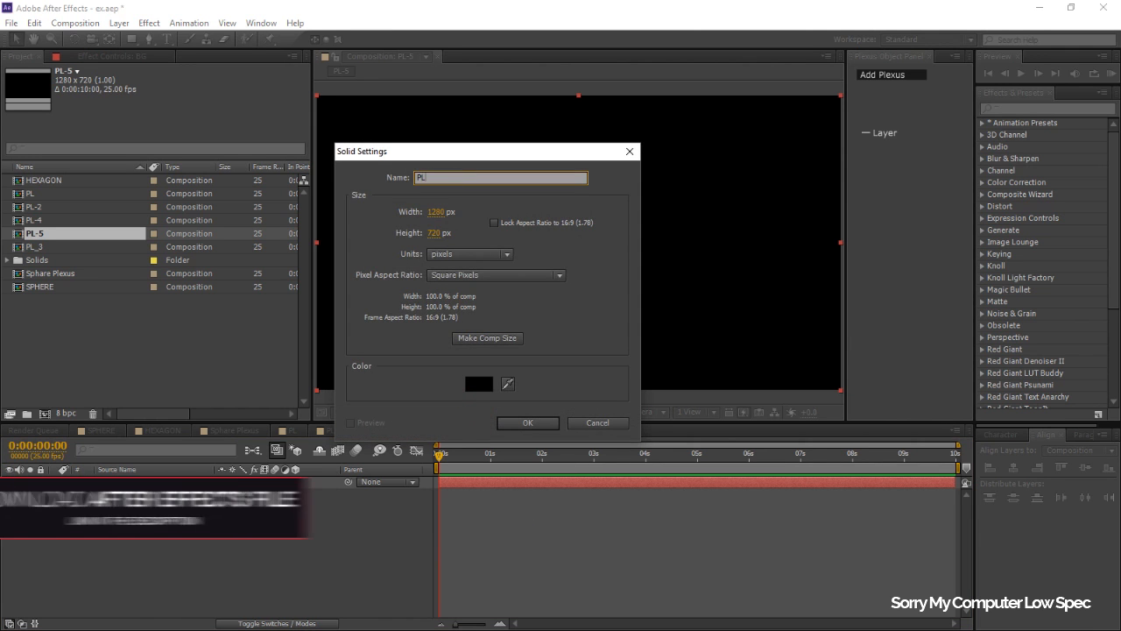
{"action": "key", "text": "Return"}
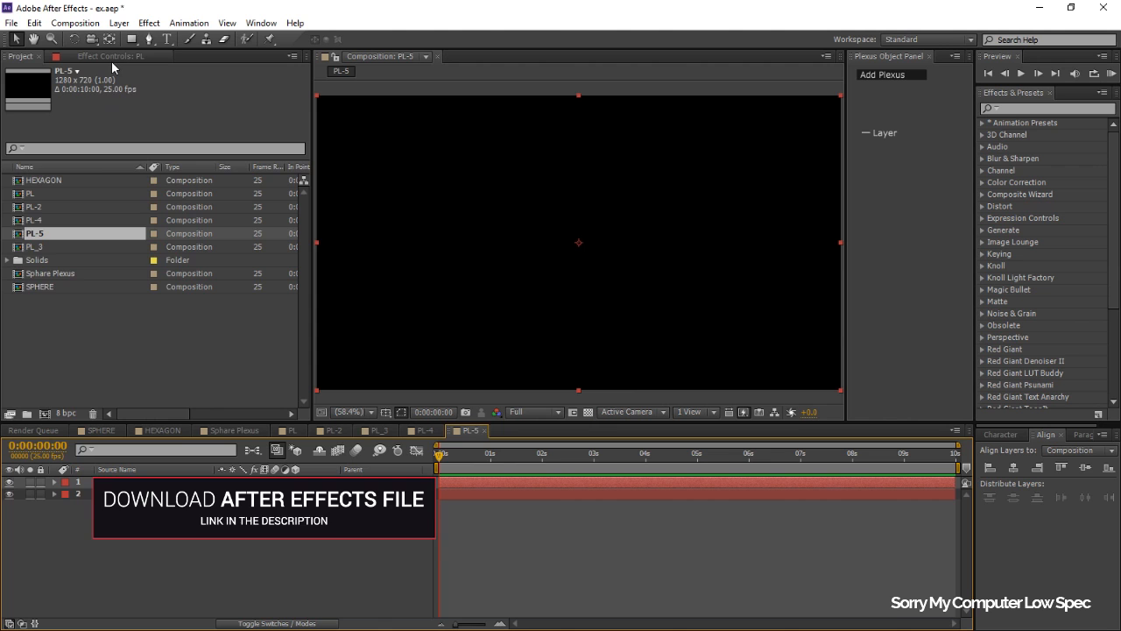
Step: Apply the Rowbyte Plexus effect to the PL solid
{"action": "left_click", "coordinate": [112, 56]}
{"action": "right_click", "coordinate": [132, 159]}
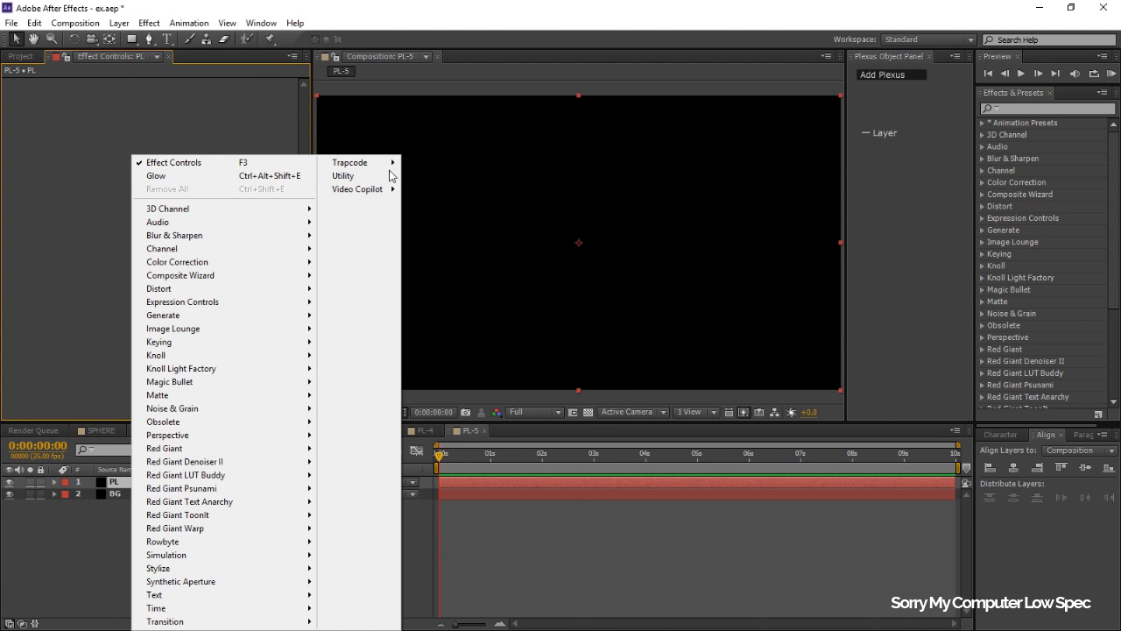
{"action": "mouse_move", "coordinate": [306, 541]}
{"action": "left_click", "coordinate": [368, 543]}
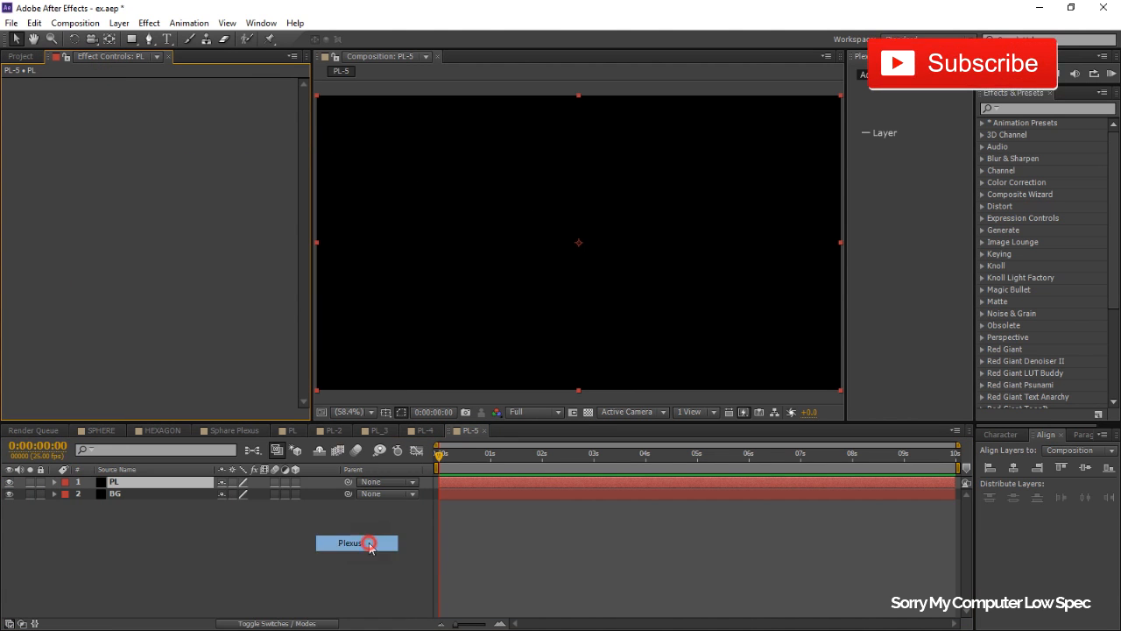
Step: Add a Primitives geometry object to Plexus and set its primitive type to Sphere
{"action": "left_click", "coordinate": [897, 77]}
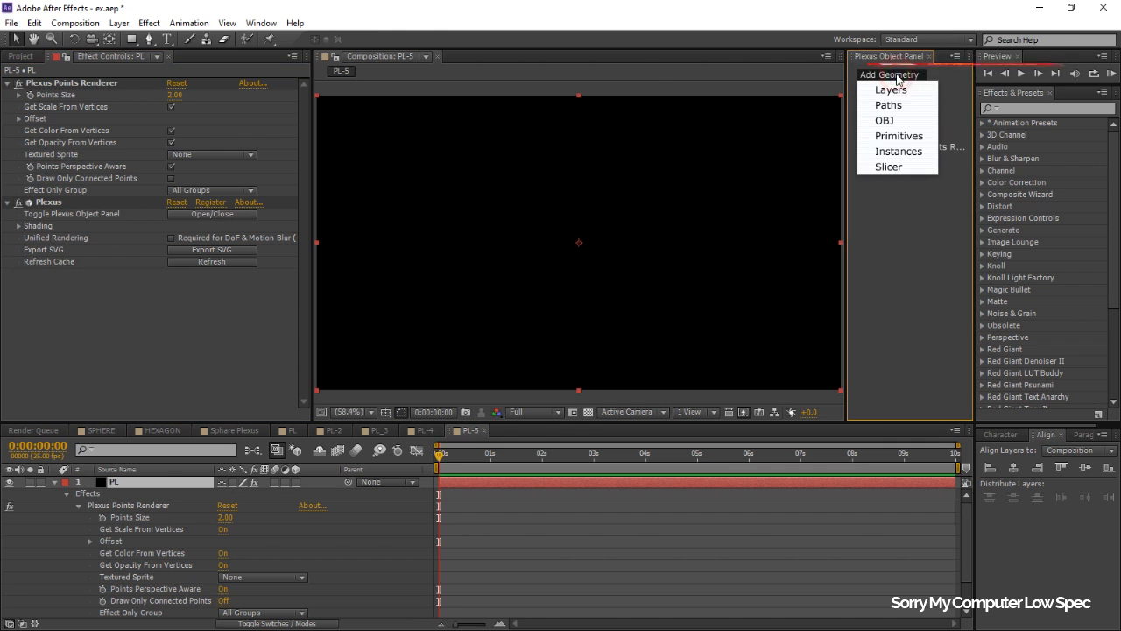
{"action": "left_click", "coordinate": [902, 136]}
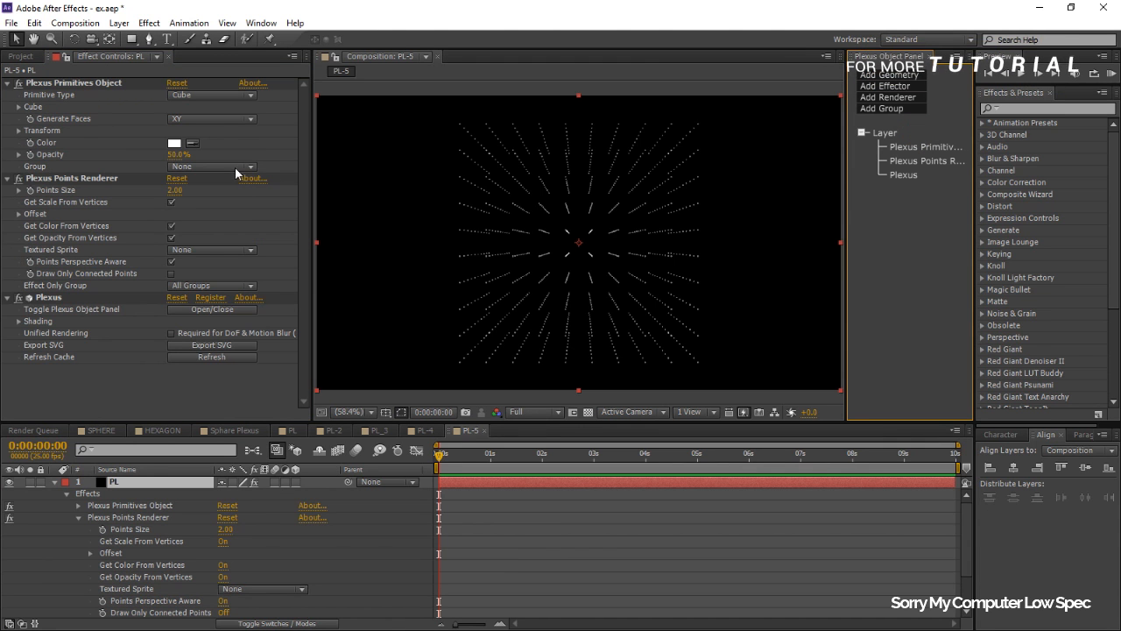
{"action": "left_click", "coordinate": [210, 95]}
{"action": "left_click", "coordinate": [204, 123]}
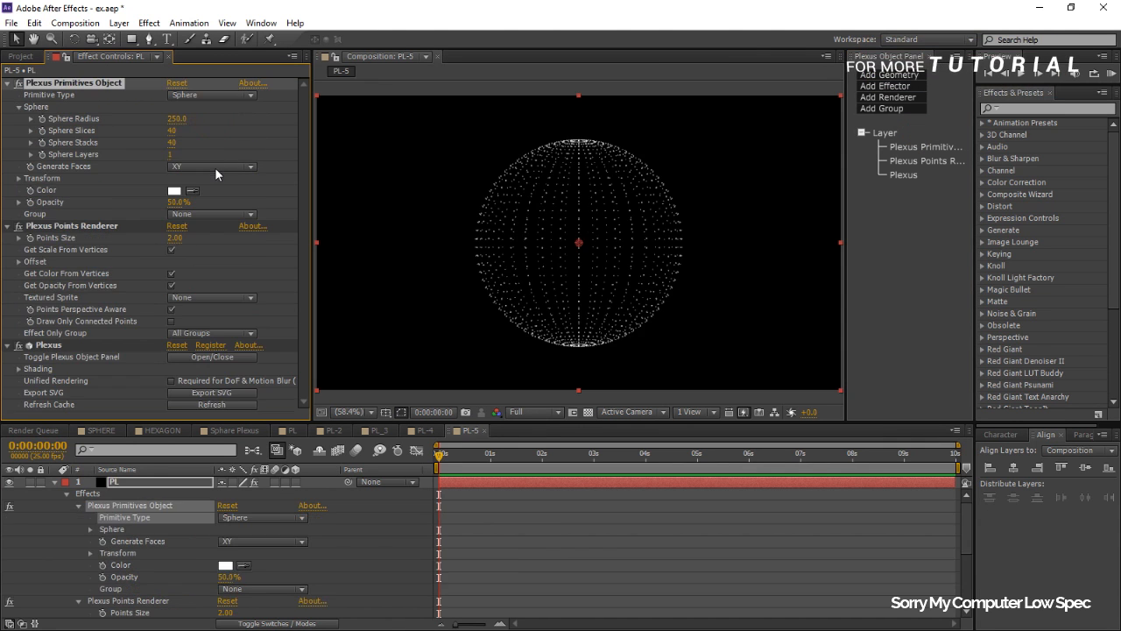
Step: Assign the sphere primitive to Group 1, set its Sphere Slices to 2, and save the project
{"action": "left_click", "coordinate": [210, 214]}
{"action": "left_click", "coordinate": [205, 226]}
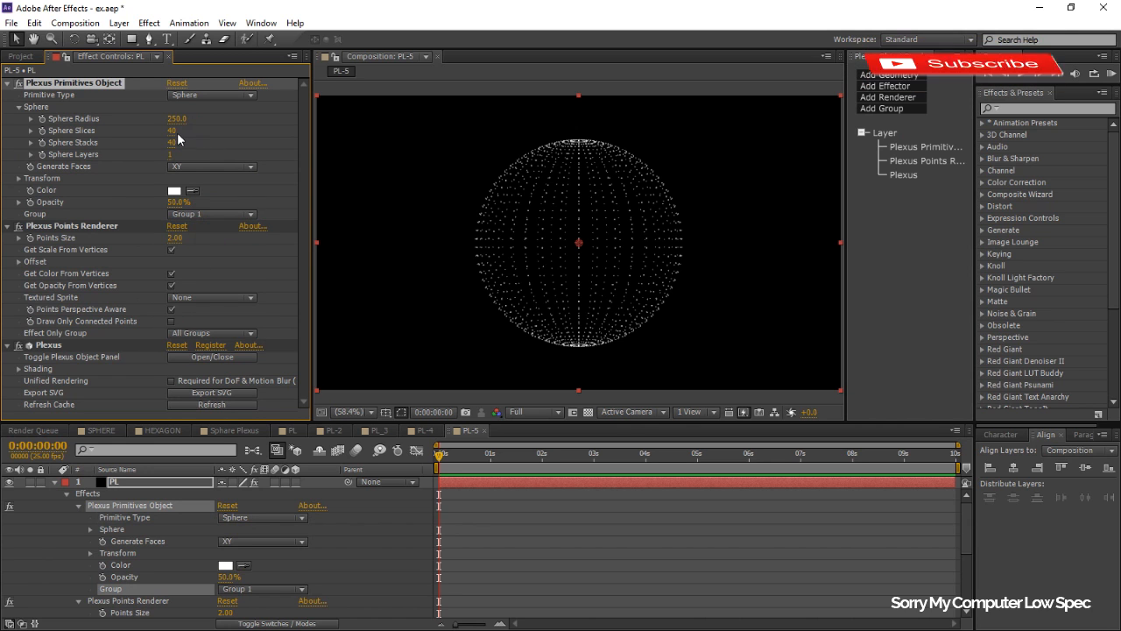
{"action": "left_click", "coordinate": [248, 129]}
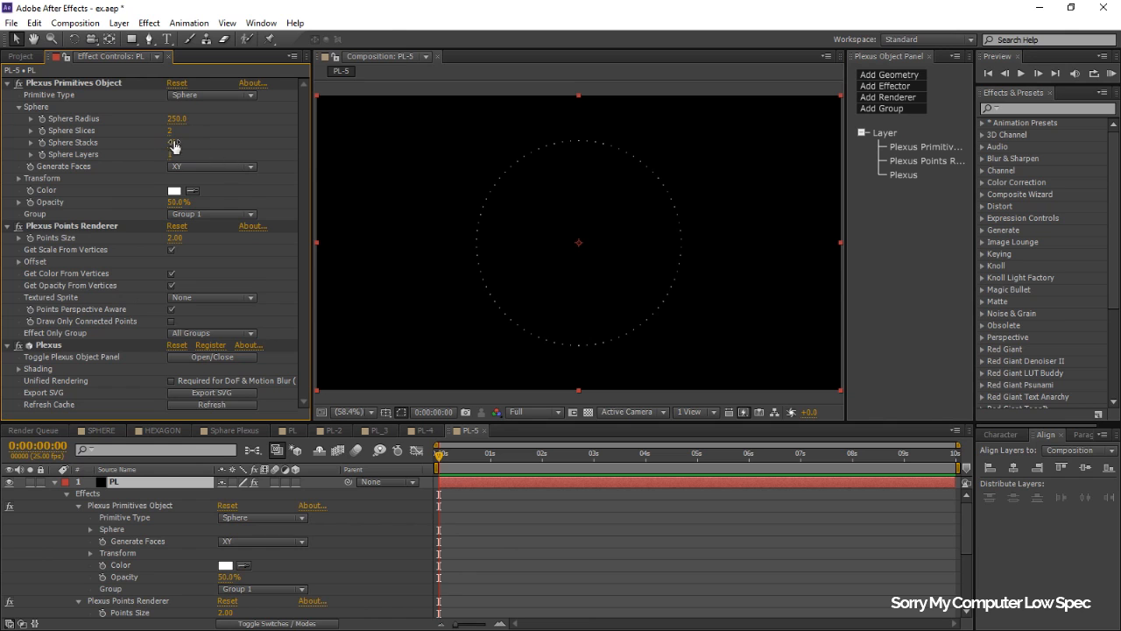
{"action": "key", "text": "ctrl+s"}
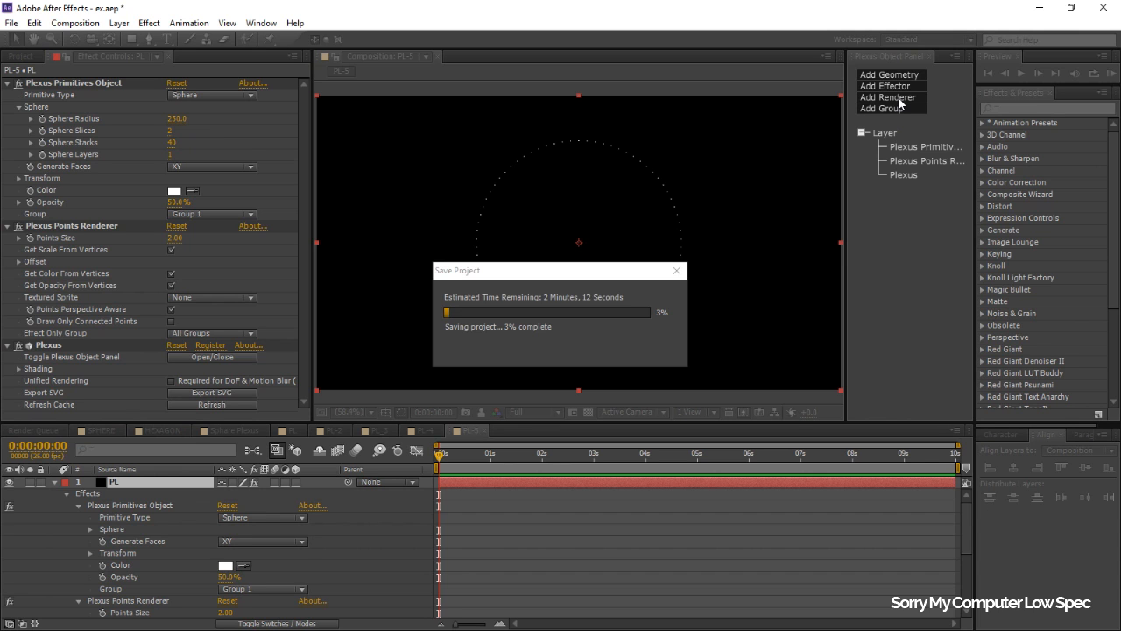
Step: Add a second Primitives geometry object to the Plexus effect
{"action": "left_click", "coordinate": [899, 102]}
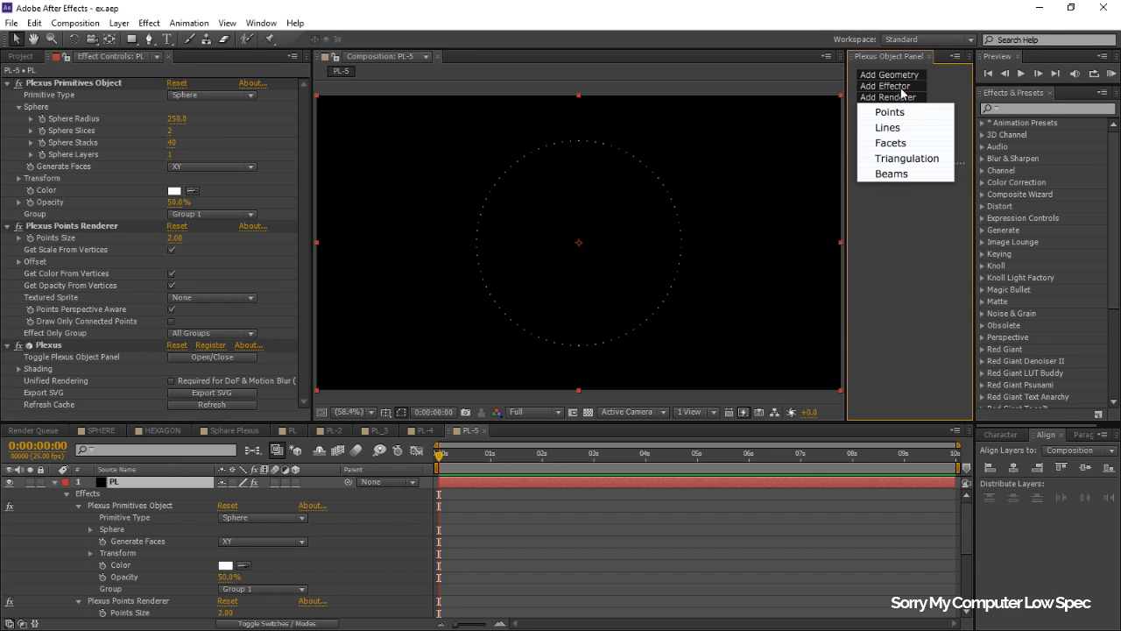
{"action": "left_click", "coordinate": [900, 76]}
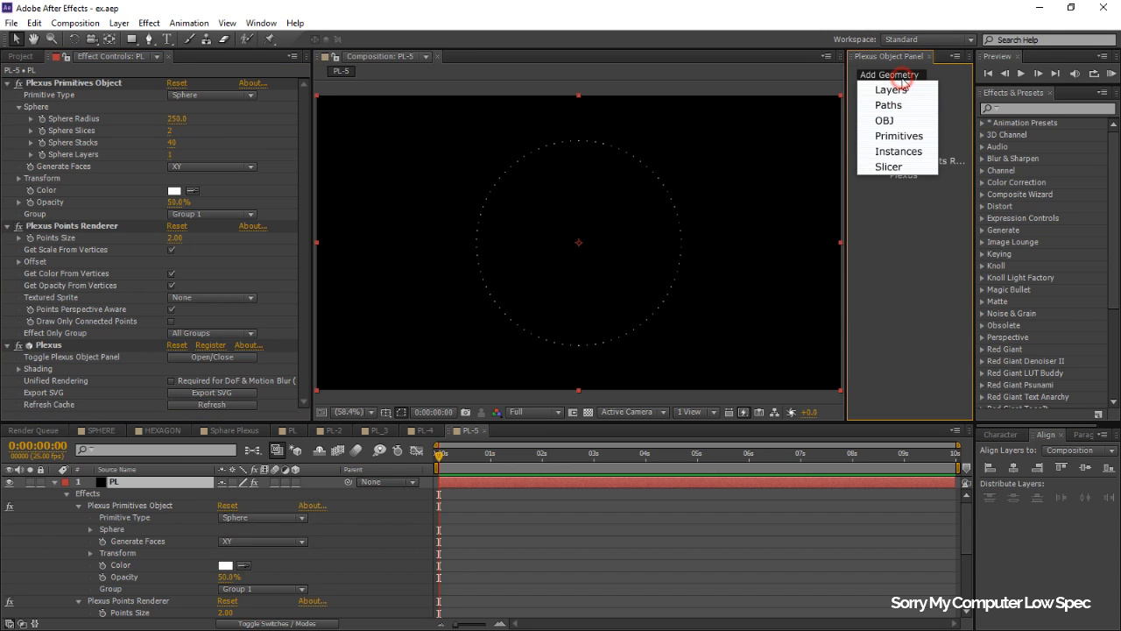
{"action": "left_click", "coordinate": [897, 135]}
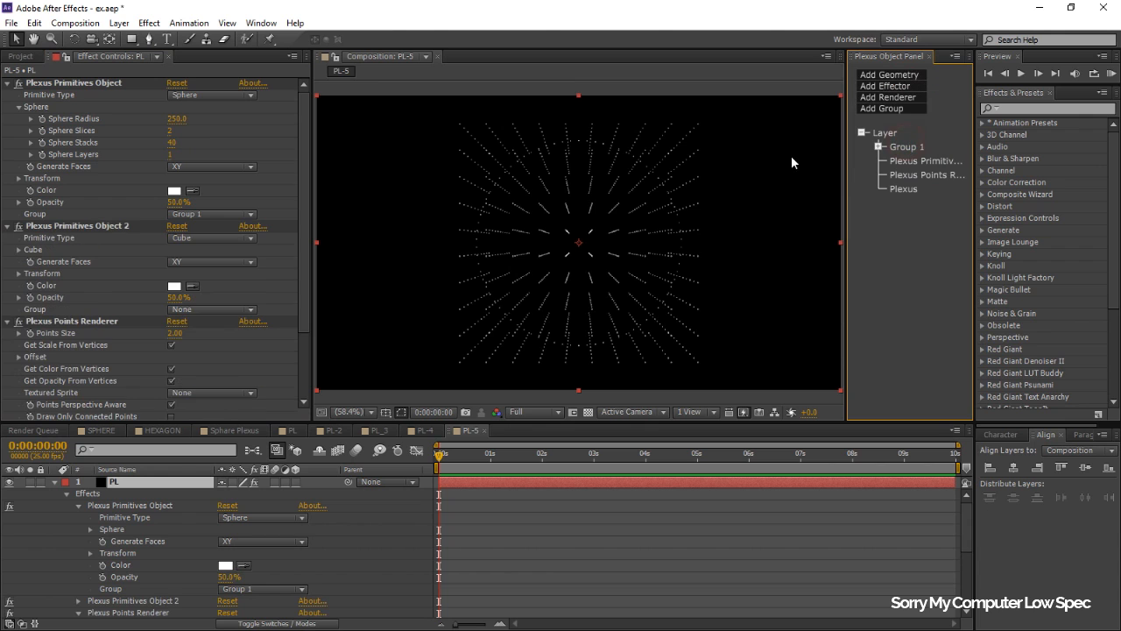
Step: Change the second Primitives object to a Sphere with 2 Sphere Slices
{"action": "left_click", "coordinate": [921, 161]}
{"action": "left_click", "coordinate": [207, 108]}
{"action": "left_click", "coordinate": [211, 138]}
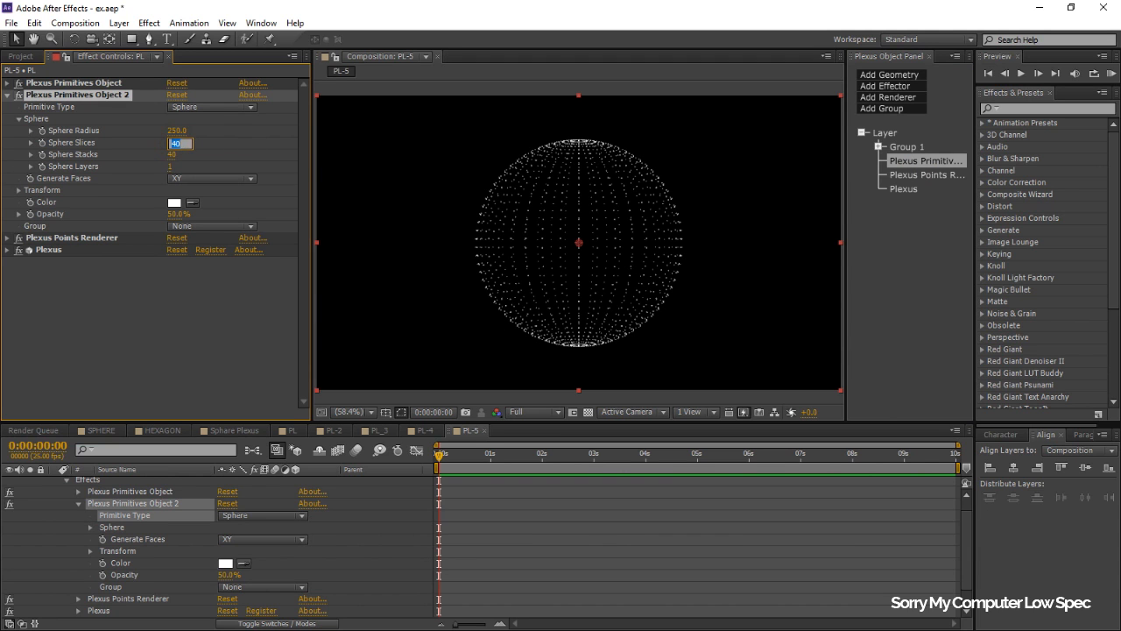
{"action": "type", "text": "2"}
{"action": "key", "text": "Return"}
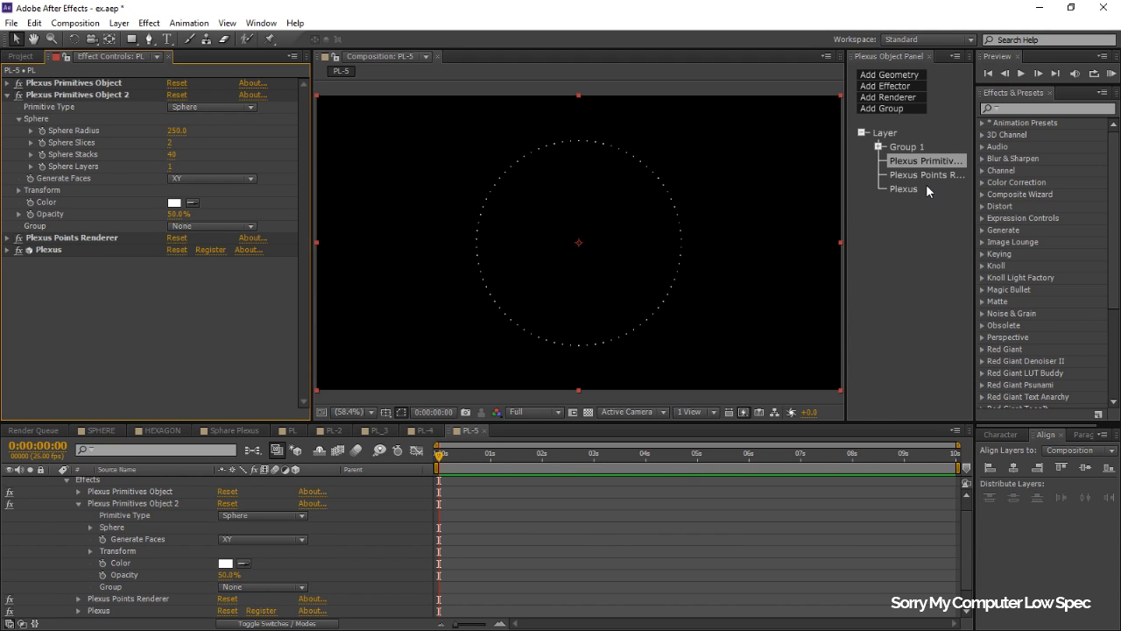
Step: Limit the existing Plexus Points Renderer to affect only Group 1
{"action": "left_click", "coordinate": [927, 176]}
{"action": "left_click", "coordinate": [229, 215]}
{"action": "left_click", "coordinate": [225, 226]}
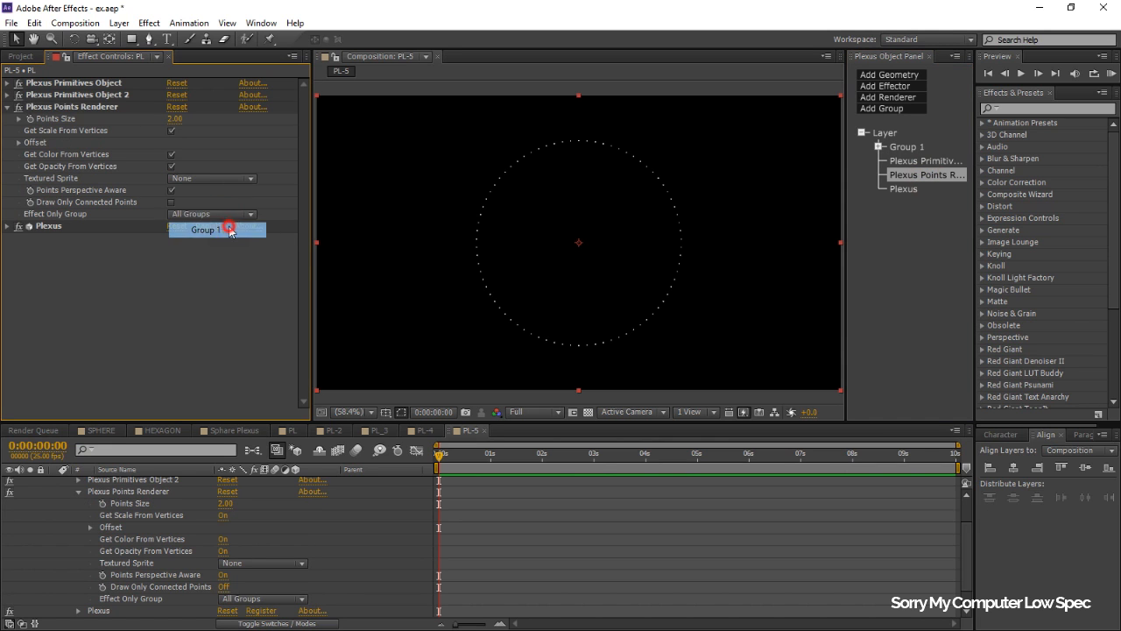
Step: Add a second Points renderer and restrict its effect to Group 2
{"action": "left_click", "coordinate": [894, 97]}
{"action": "left_click", "coordinate": [909, 112]}
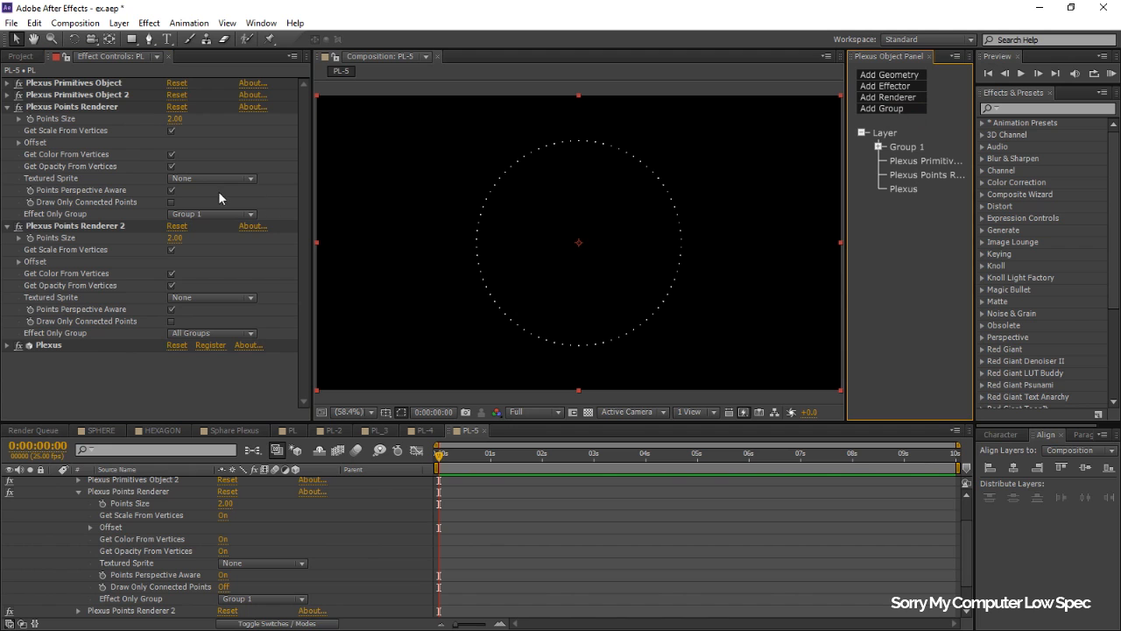
{"action": "left_click", "coordinate": [927, 175]}
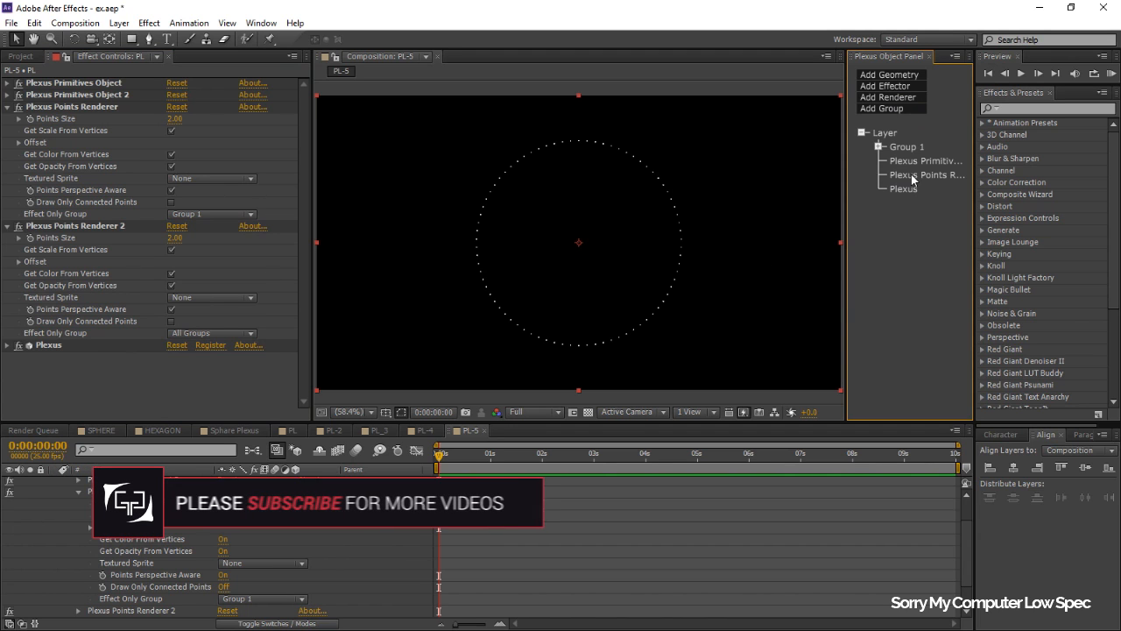
{"action": "left_click", "coordinate": [219, 226]}
{"action": "left_click", "coordinate": [203, 255]}
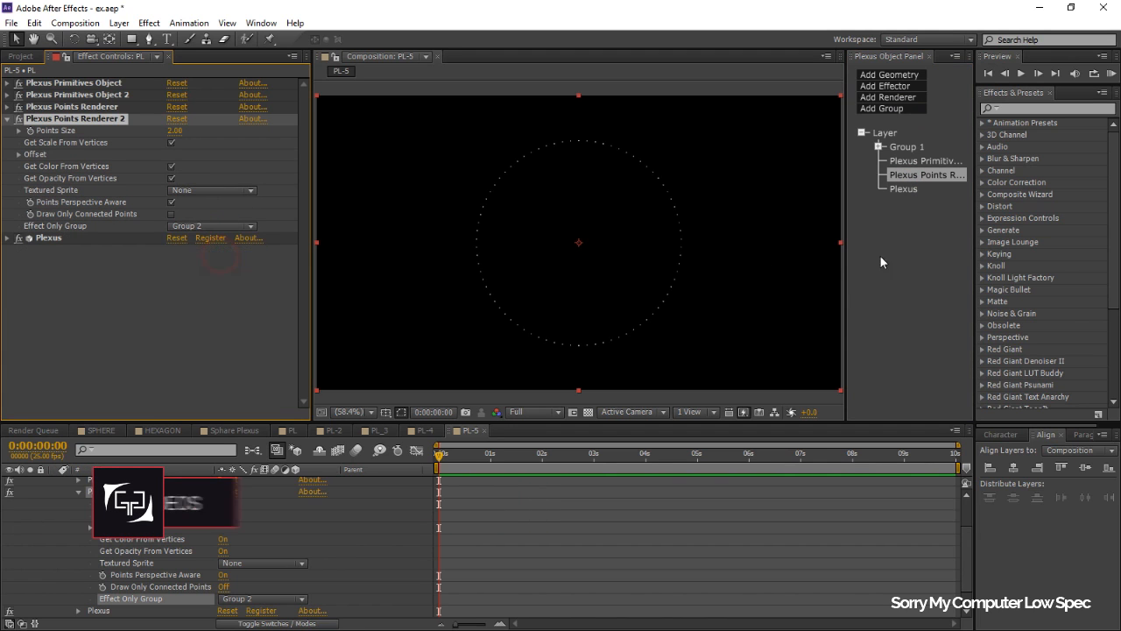
Step: Assign the second sphere primitive, Plexus Primitives Object 2, to Group 2
{"action": "left_click", "coordinate": [942, 266]}
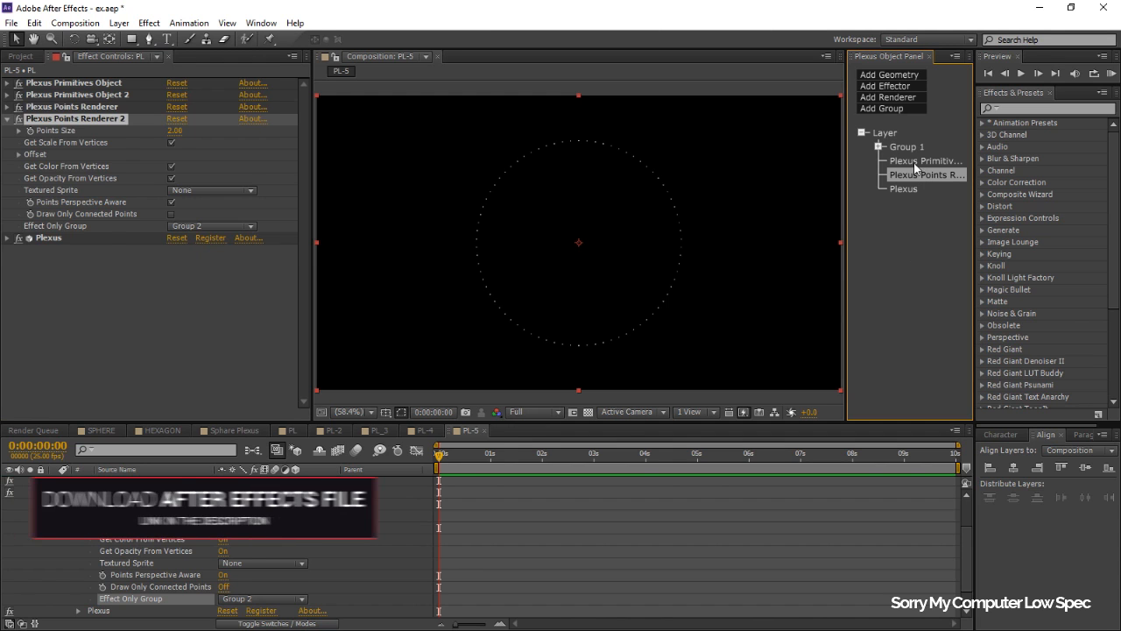
{"action": "left_click", "coordinate": [926, 160]}
{"action": "left_click", "coordinate": [213, 226]}
{"action": "left_click", "coordinate": [235, 265]}
{"action": "left_click", "coordinate": [876, 228]}
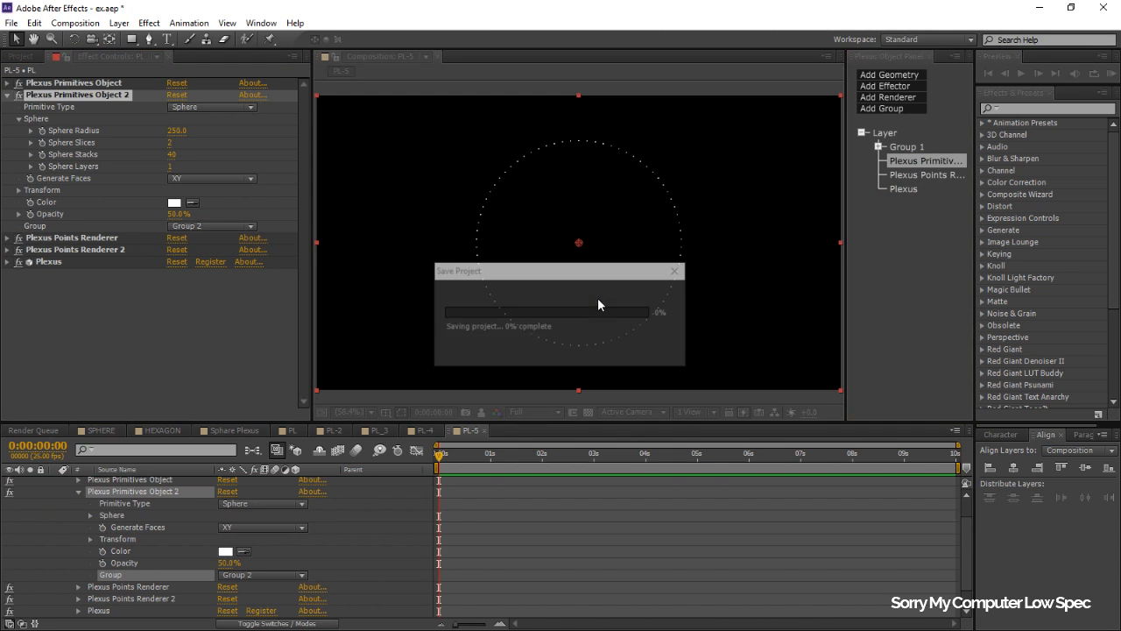
Step: Expand both Plexus groups and set the Center Z of Group 2's sphere primitive to 900
{"action": "left_click", "coordinate": [879, 160]}
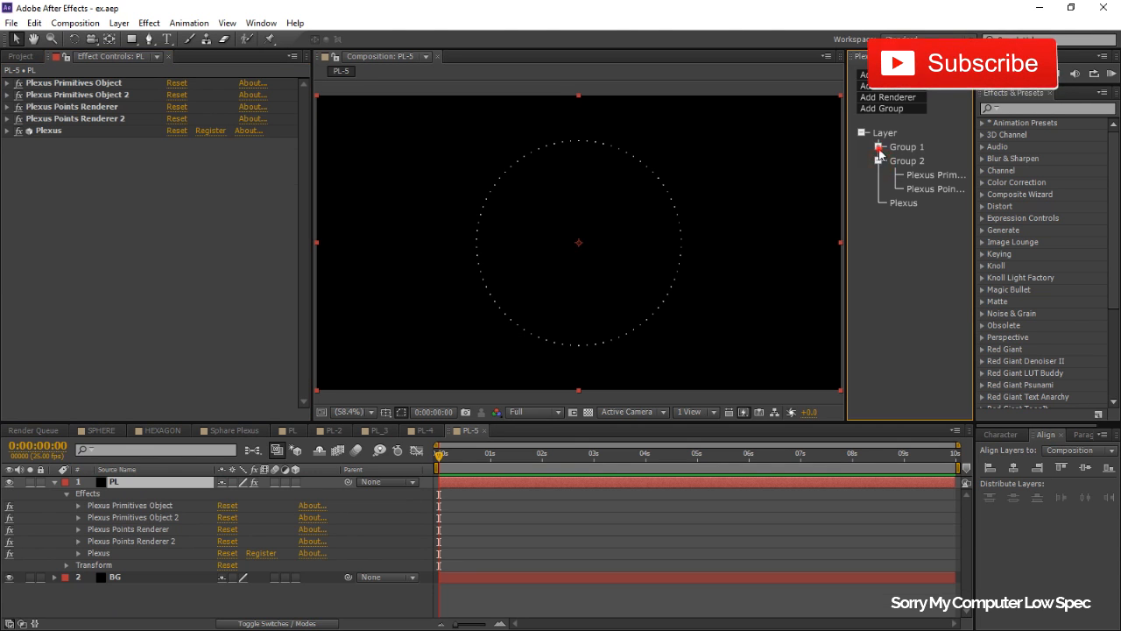
{"action": "left_click", "coordinate": [879, 146]}
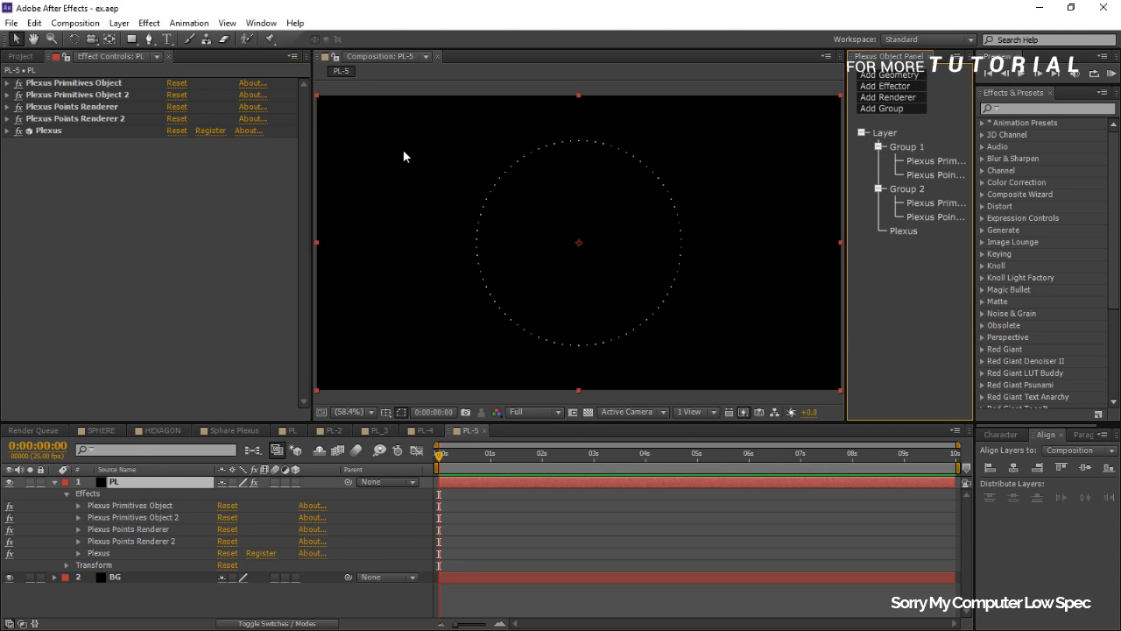
{"action": "left_click", "coordinate": [936, 216]}
{"action": "left_click", "coordinate": [936, 202]}
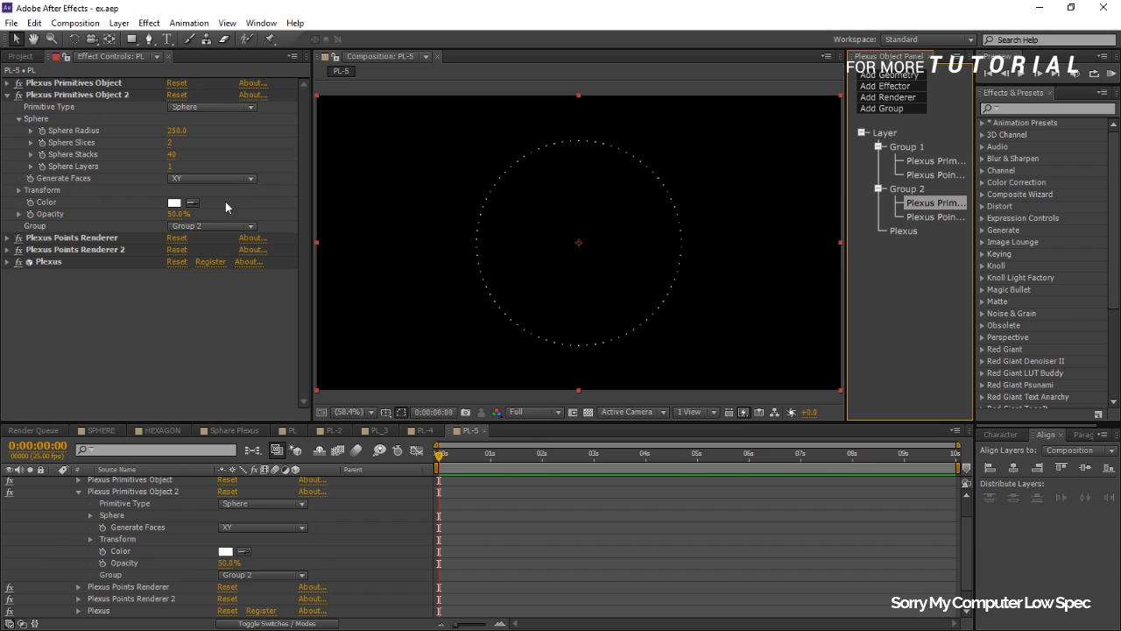
{"action": "left_click", "coordinate": [19, 189]}
{"action": "left_click_drag", "start_coordinate": [173, 214], "coordinate": [863, 234]}
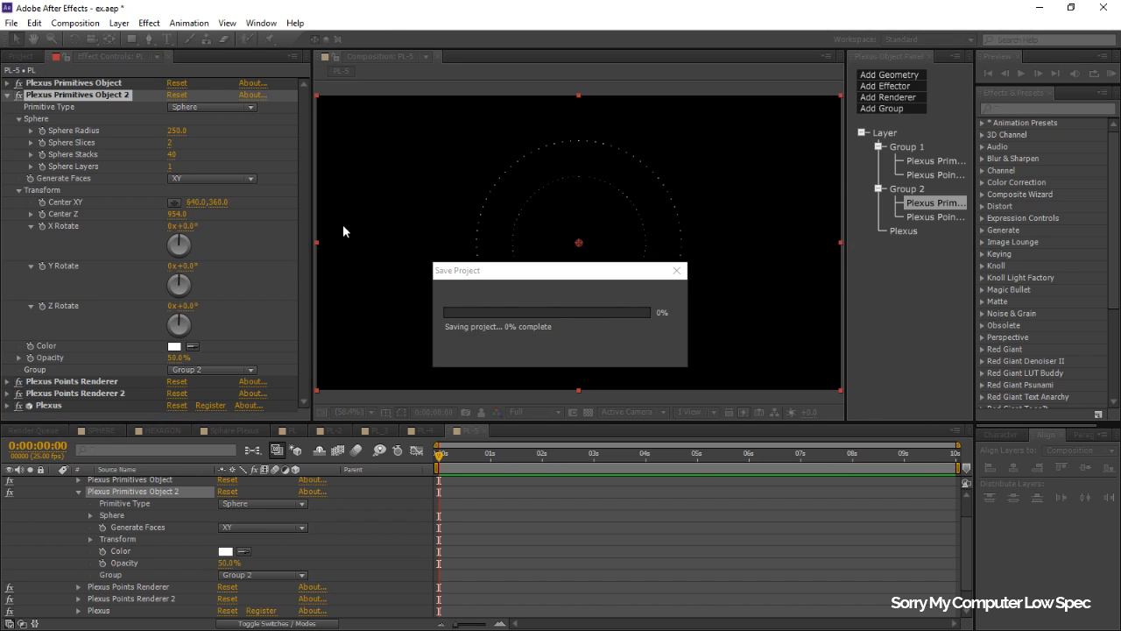
{"action": "left_click", "coordinate": [178, 215]}
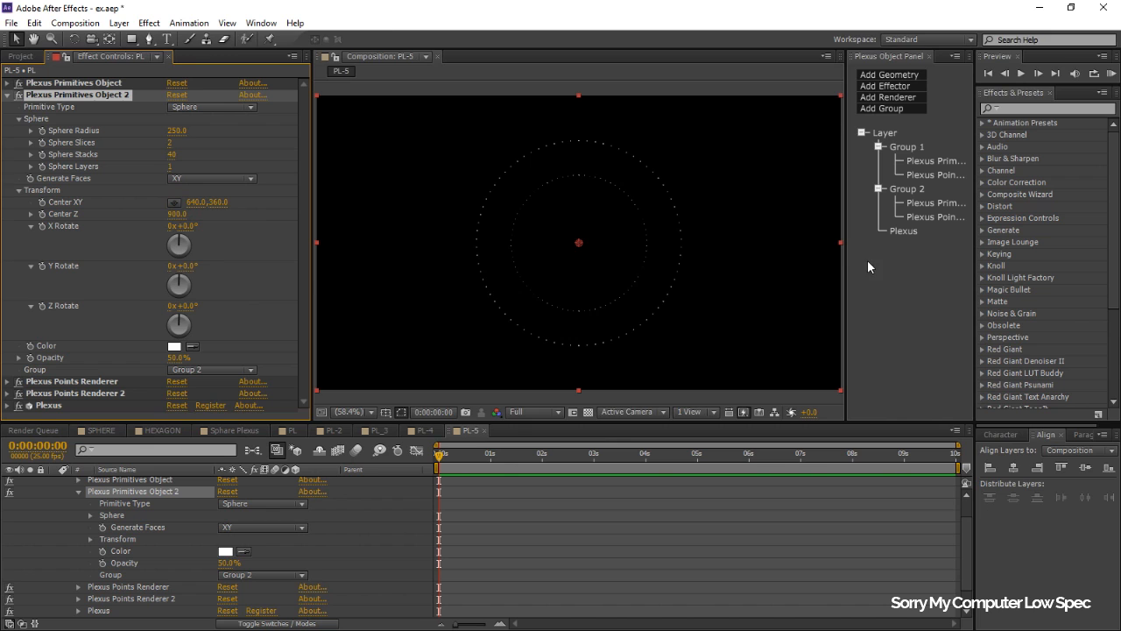
Step: Add a Plexus Lines renderer to the PL layer and restrict its lines to One Group, Group 1
{"action": "scroll", "coordinate": [158, 523], "scroll_direction": "up", "scroll_amount": 1}
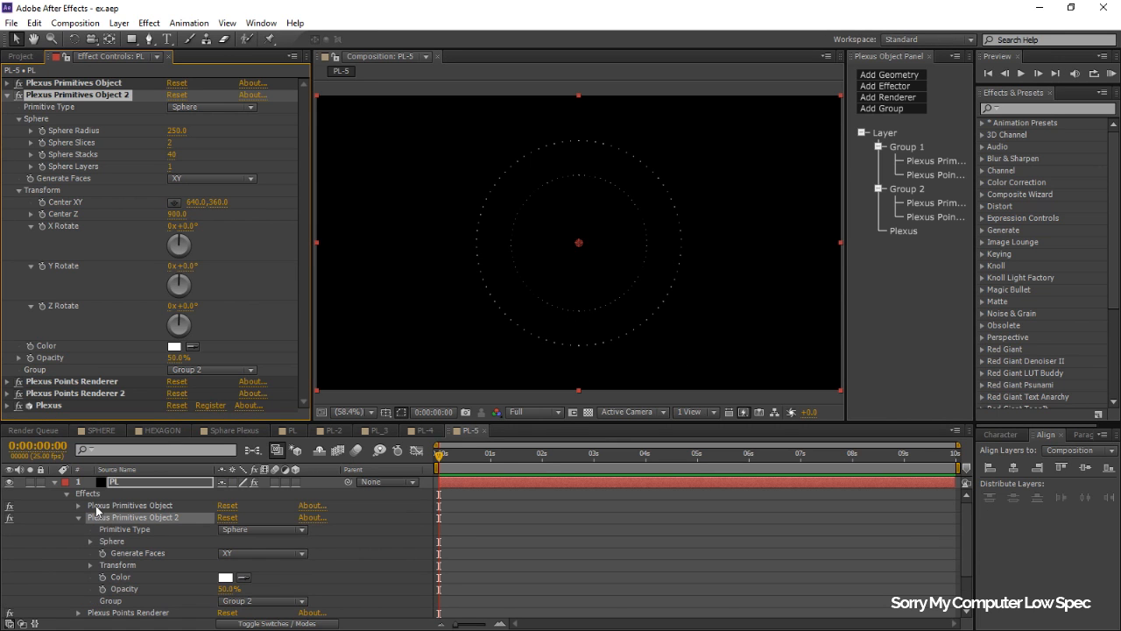
{"action": "left_click", "coordinate": [53, 483]}
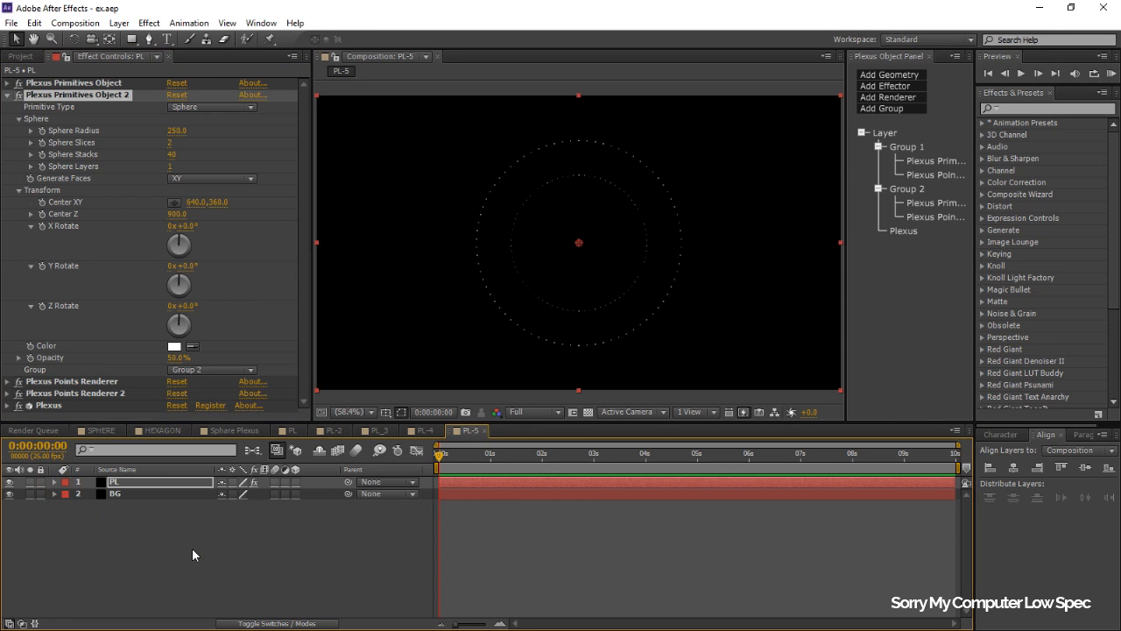
{"action": "left_click", "coordinate": [912, 105]}
{"action": "left_click", "coordinate": [921, 128]}
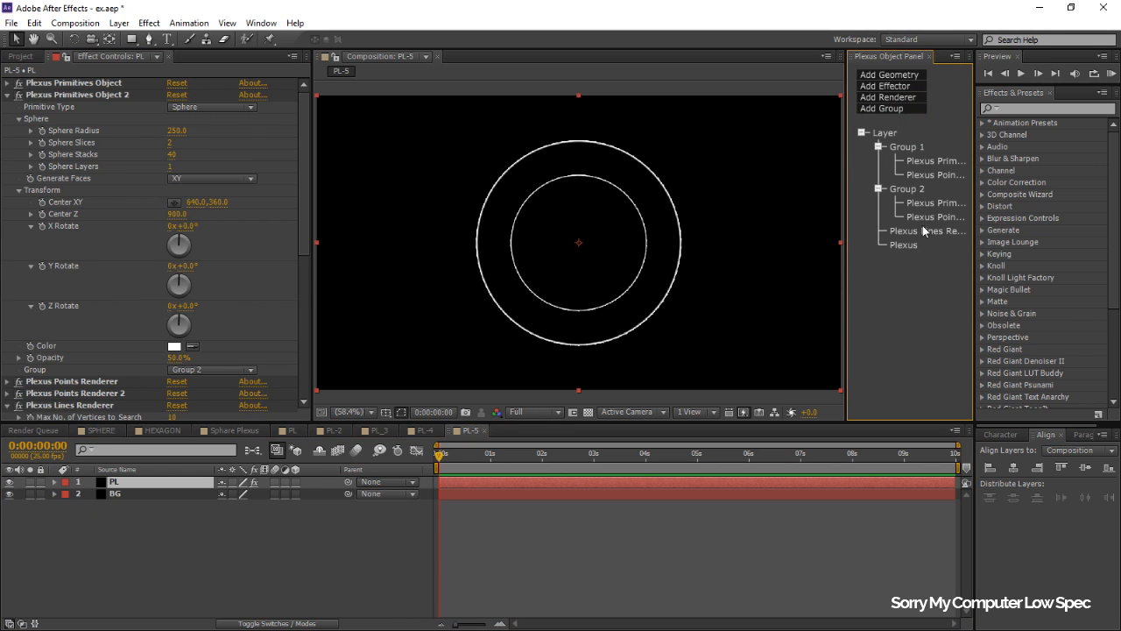
{"action": "left_click", "coordinate": [924, 228]}
{"action": "left_click", "coordinate": [209, 400]}
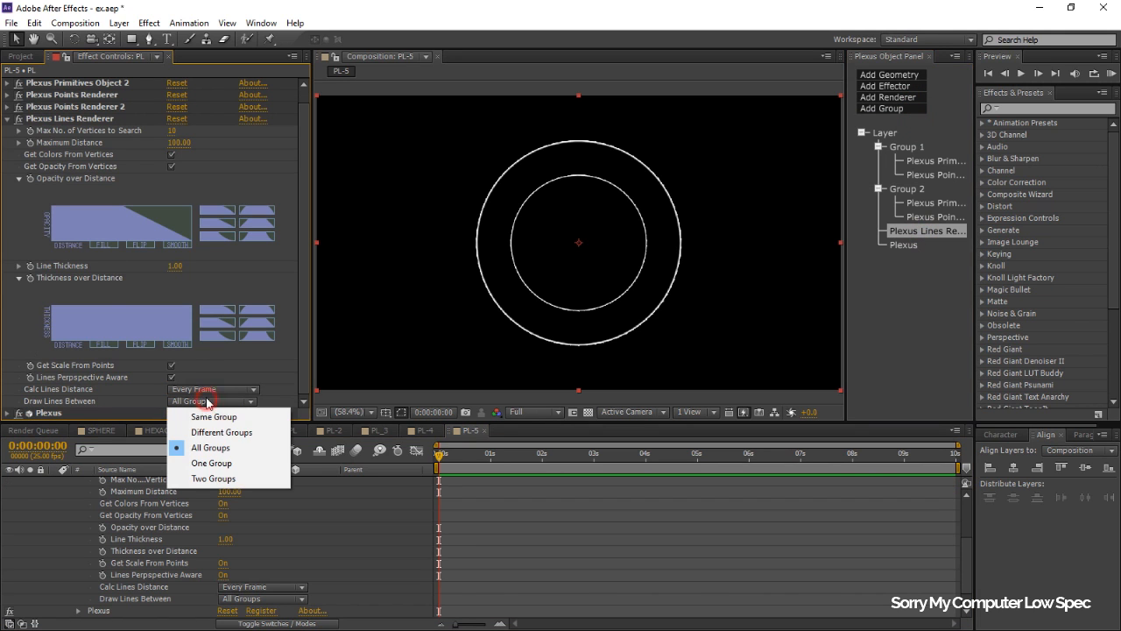
{"action": "left_click", "coordinate": [241, 463]}
{"action": "scroll", "coordinate": [211, 344], "scroll_direction": "down", "scroll_amount": 1}
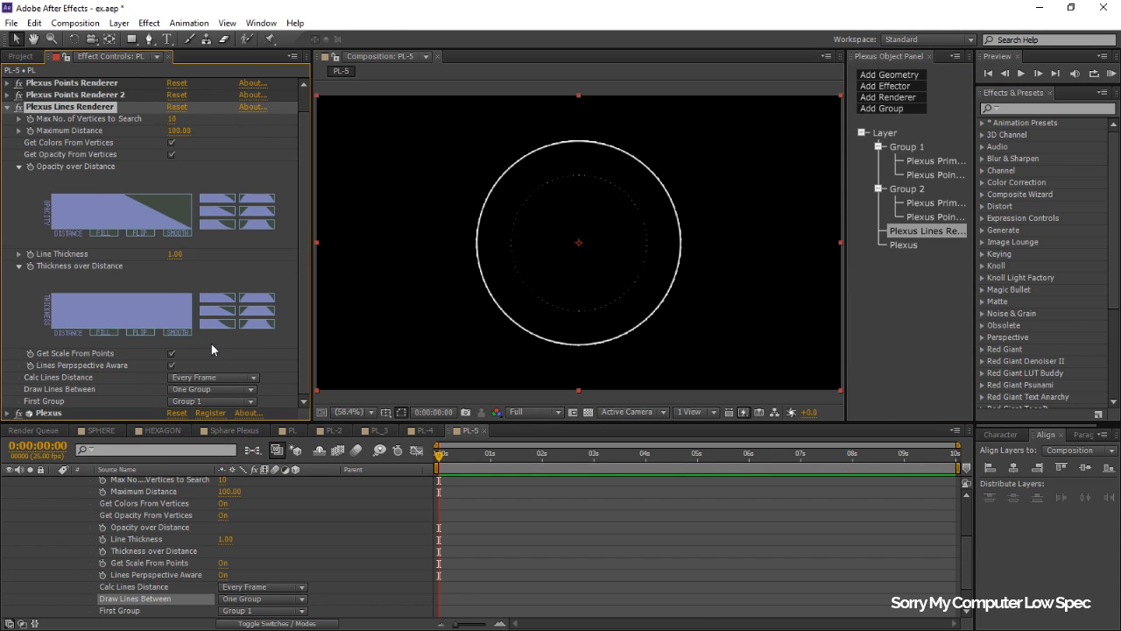
Step: Set the Line Thickness of the Group 1 Lines renderer to 0.5
{"action": "left_click", "coordinate": [179, 254]}
{"action": "type", "text": "0.5"}
{"action": "key", "text": "Return"}
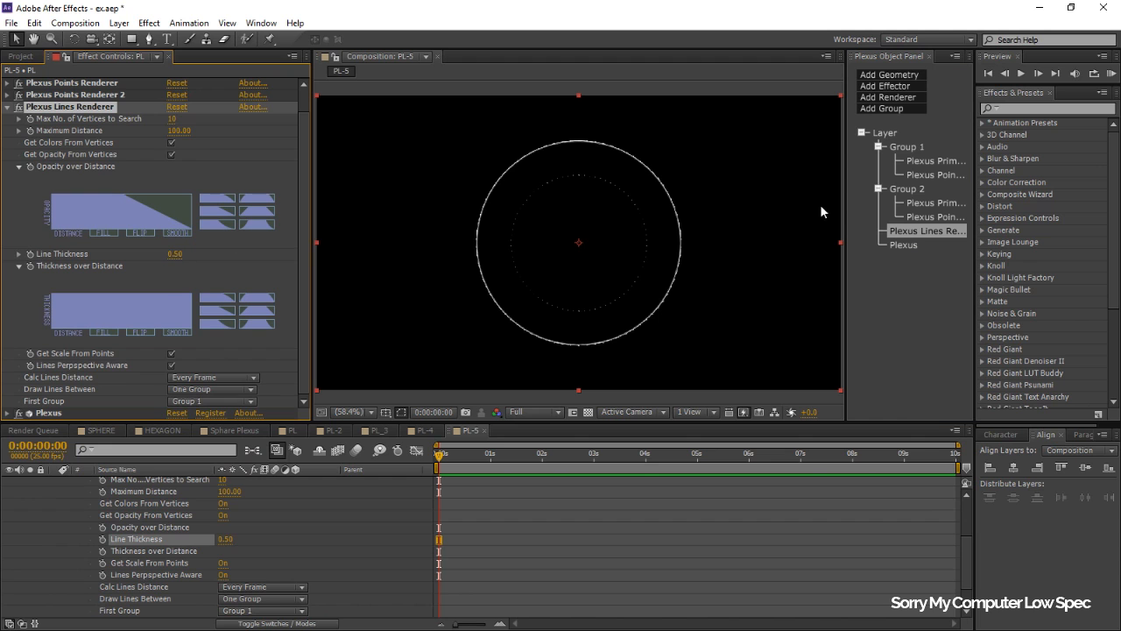
Step: Add a second Lines renderer that draws lines only within Group 2, with Line Thickness 0.5
{"action": "left_click", "coordinate": [899, 99]}
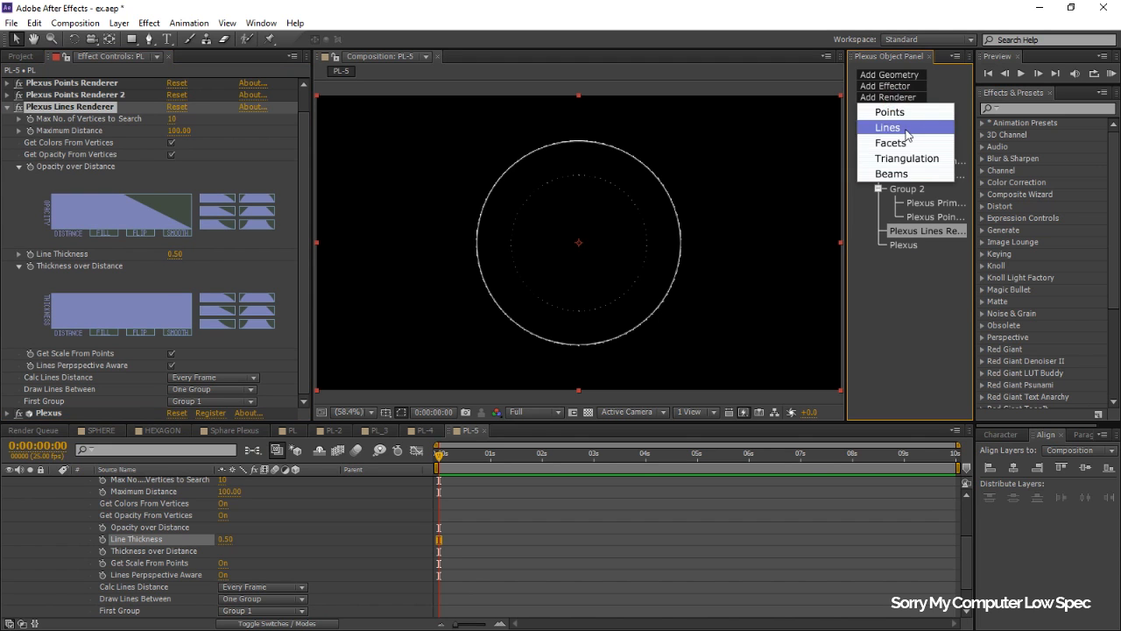
{"action": "left_click", "coordinate": [892, 129]}
{"action": "left_click", "coordinate": [929, 246]}
{"action": "left_click", "coordinate": [212, 400]}
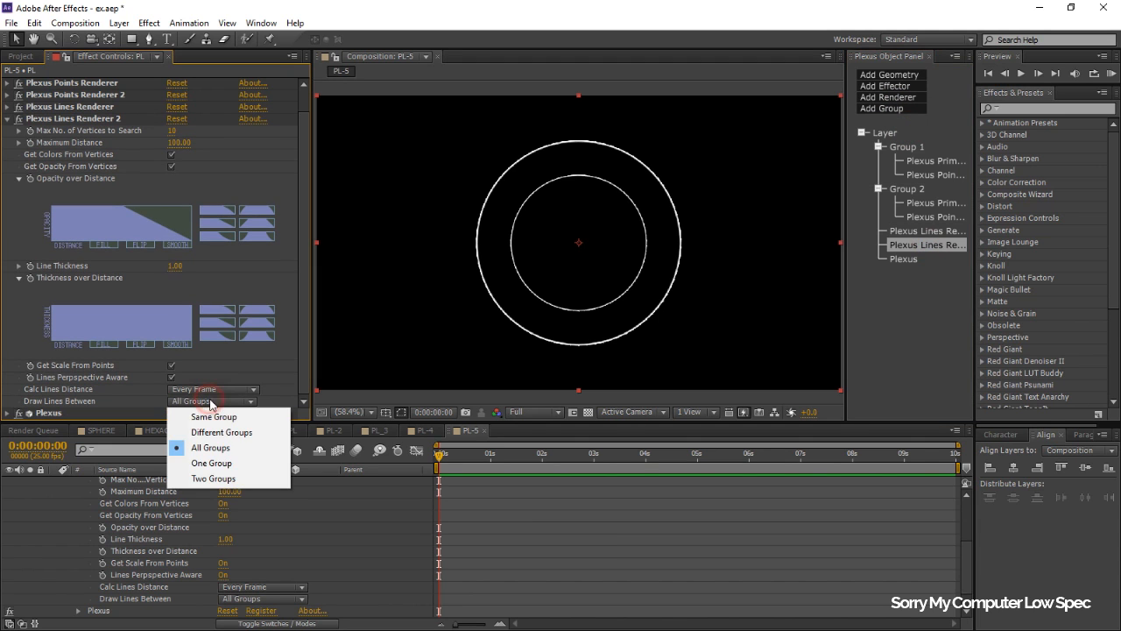
{"action": "left_click", "coordinate": [244, 463]}
{"action": "left_click", "coordinate": [213, 413]}
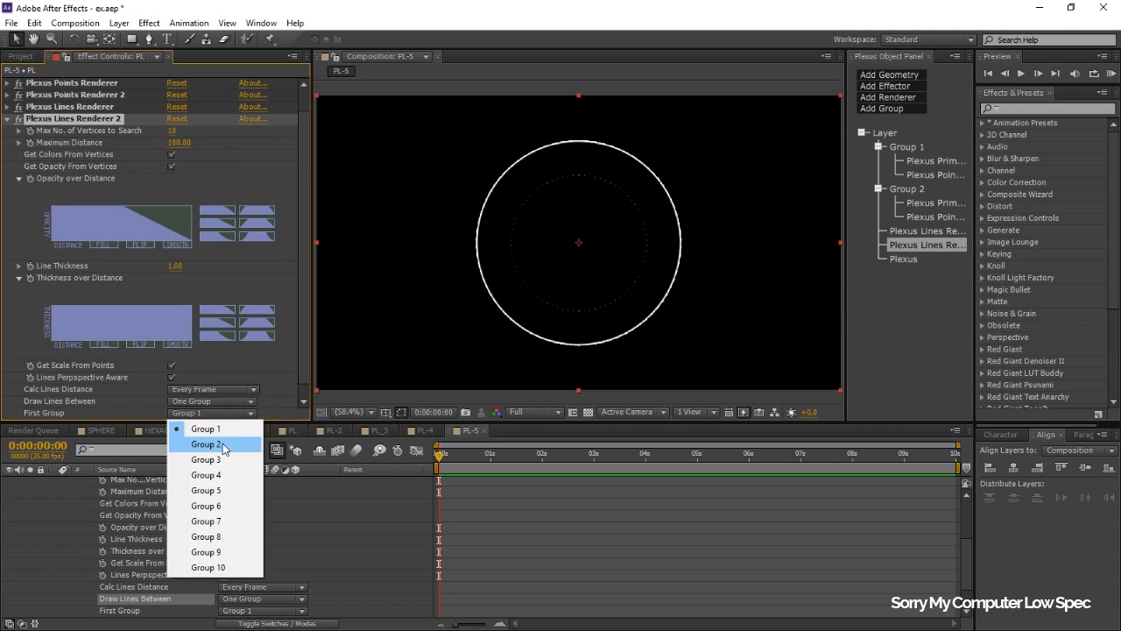
{"action": "left_click", "coordinate": [210, 447]}
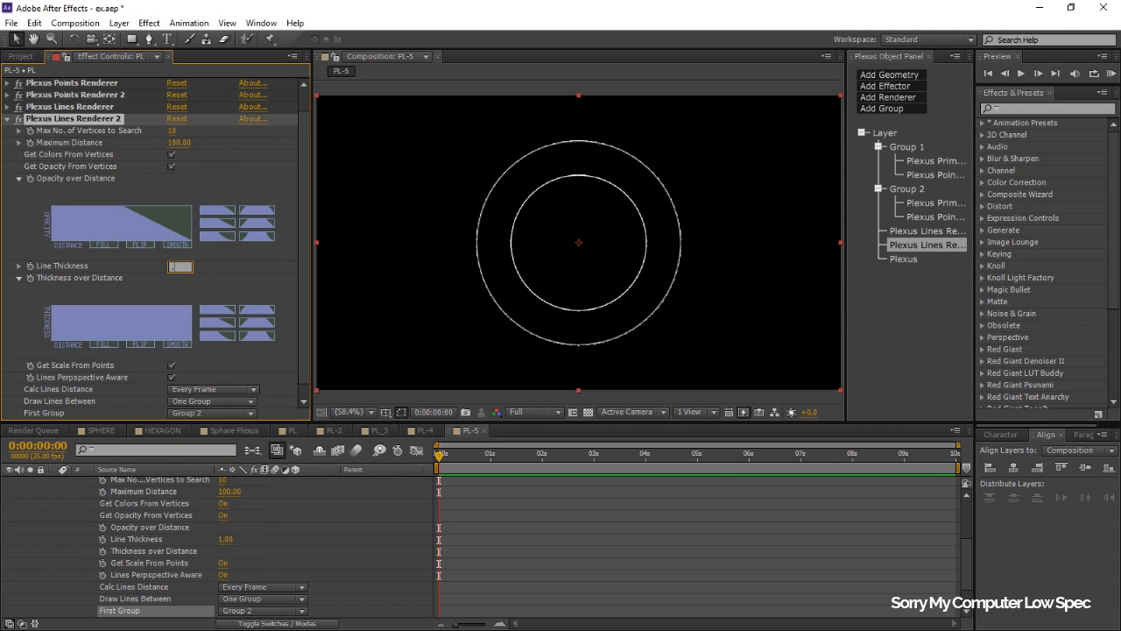
{"action": "key", "text": "Return"}
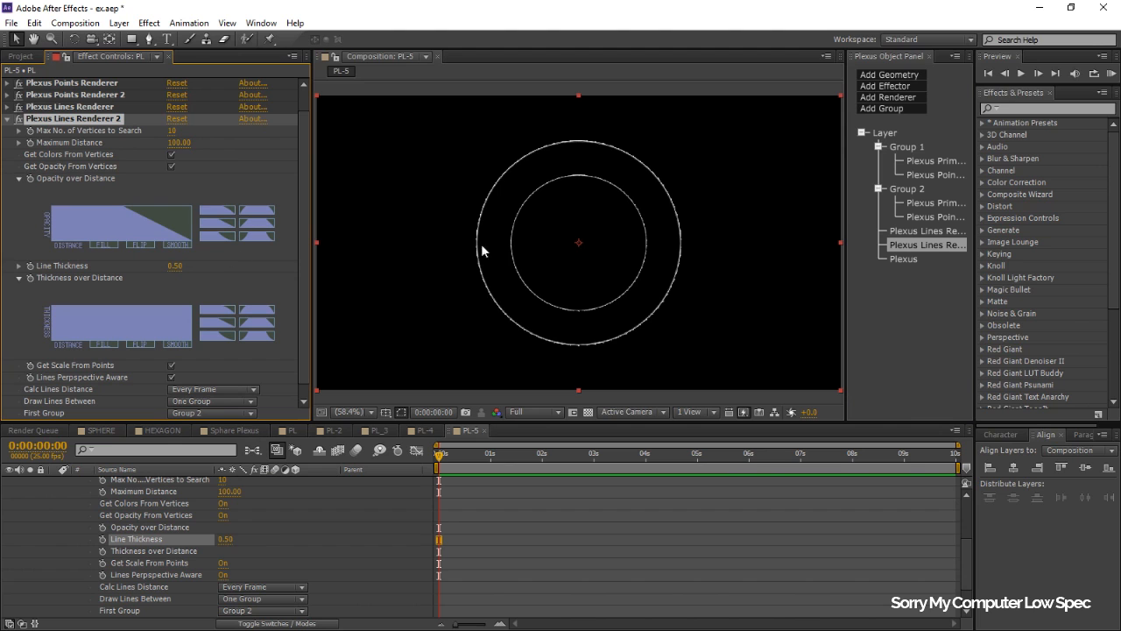
Step: Add a third Lines renderer and have it draw lines between Two Groups, Group 1 and Group 2
{"action": "left_click", "coordinate": [912, 98]}
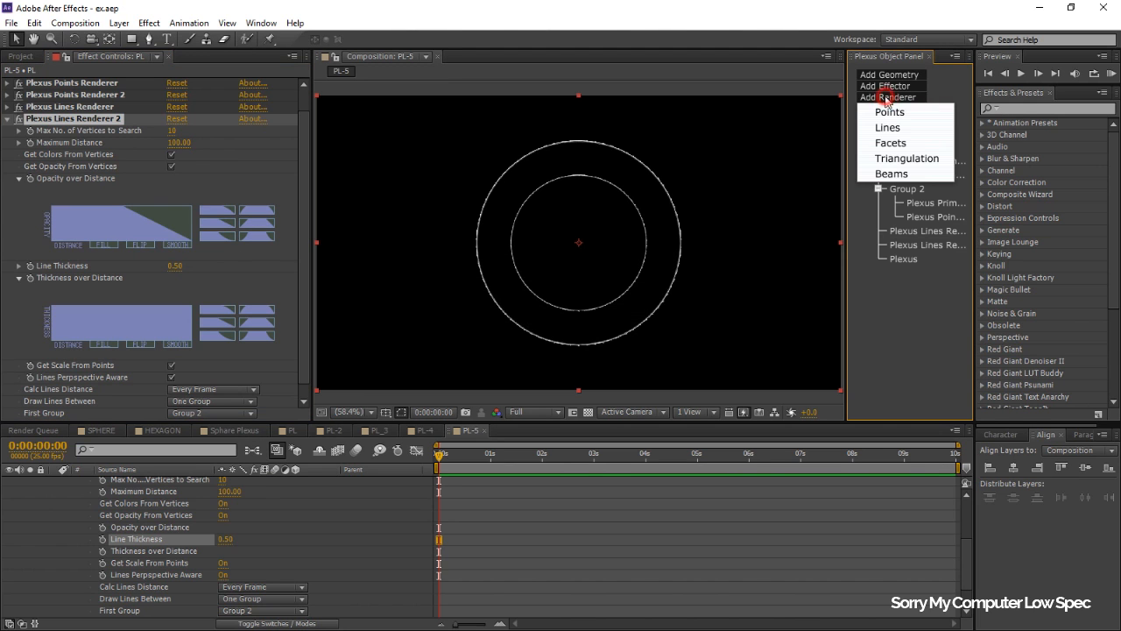
{"action": "left_click", "coordinate": [920, 132]}
{"action": "left_click", "coordinate": [942, 264]}
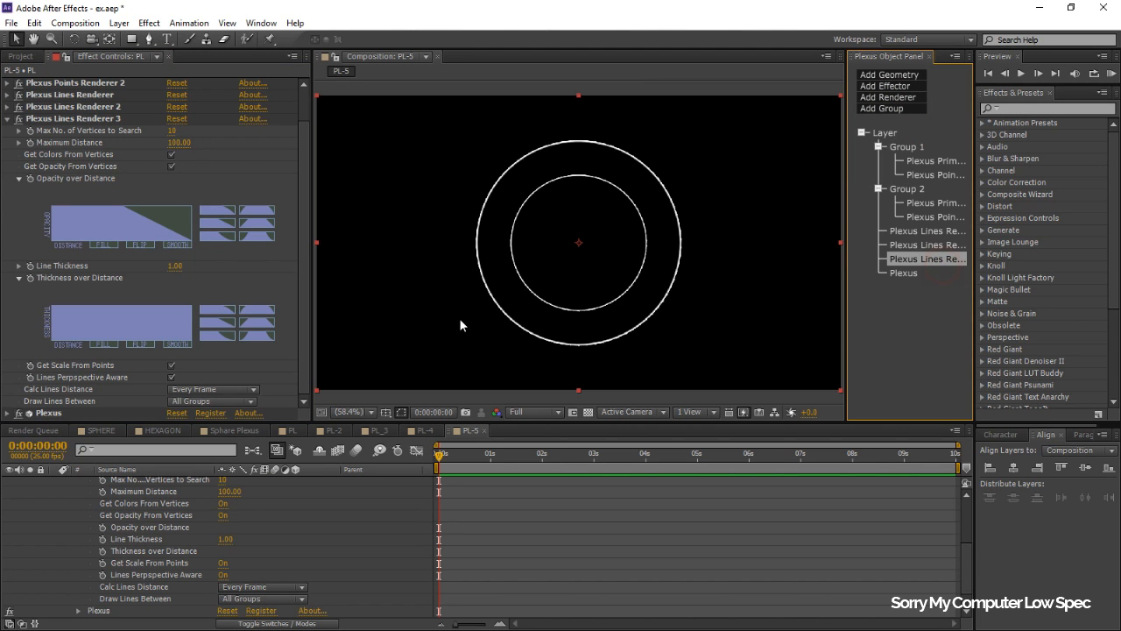
{"action": "left_click", "coordinate": [252, 403]}
{"action": "left_click", "coordinate": [230, 481]}
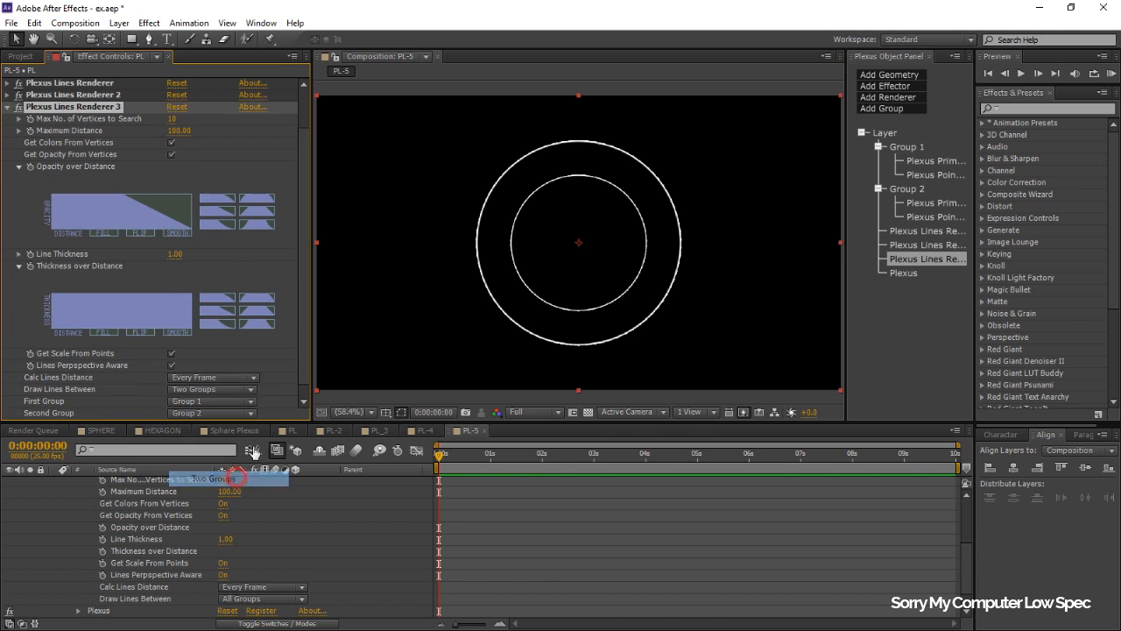
Step: Set Plexus Lines Renderer 3's Maximum Distance to 1006 and Line Thickness to 0.5, saving the project
{"action": "left_click_drag", "start_coordinate": [177, 131], "coordinate": [868, 193]}
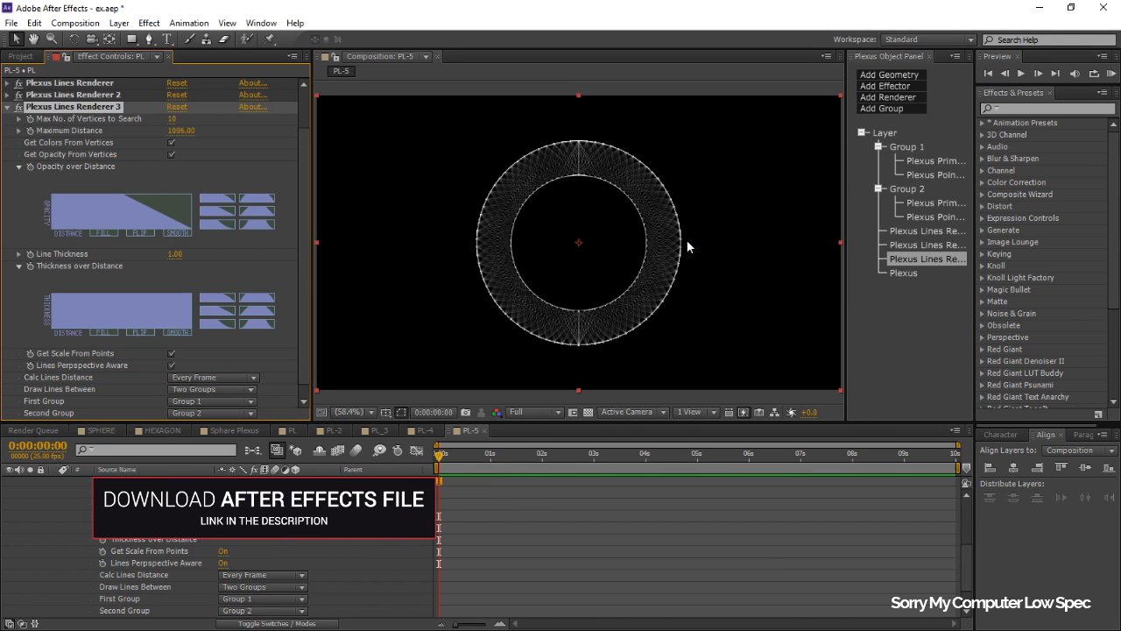
{"action": "key", "text": "ctrl+s"}
{"action": "left_click", "coordinate": [175, 254]}
{"action": "type", "text": "0.5"}
{"action": "key", "text": "Return"}
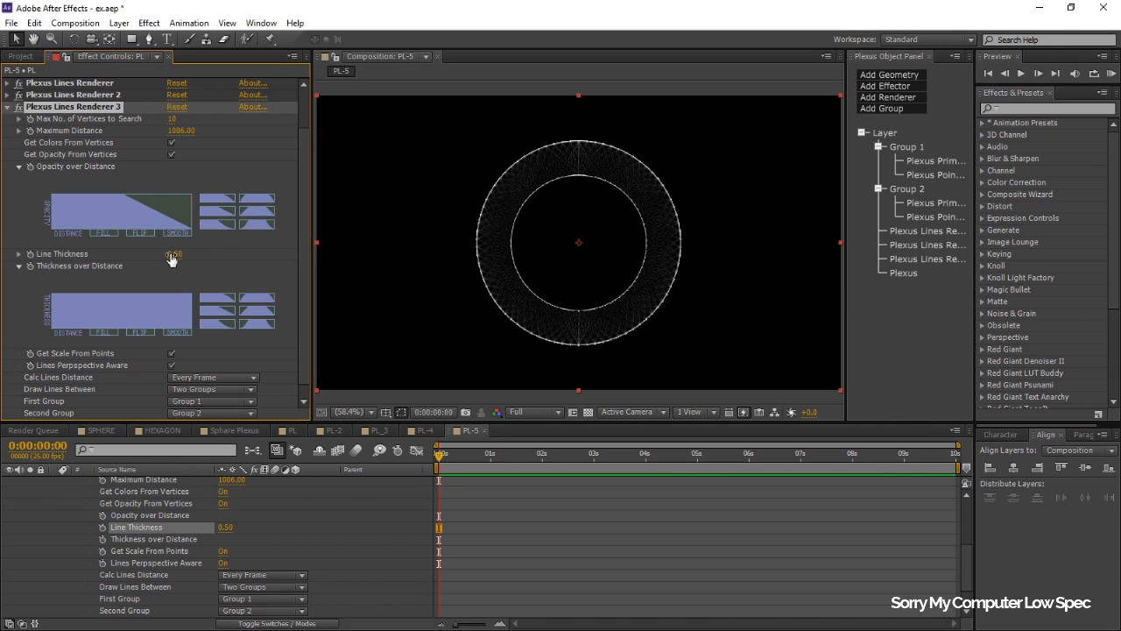
{"action": "key", "text": "ctrl+s"}
Step: Collapse the PL layer's properties and add a new camera to the PL-5 composition
{"action": "scroll", "coordinate": [108, 516], "scroll_direction": "up", "scroll_amount": 4}
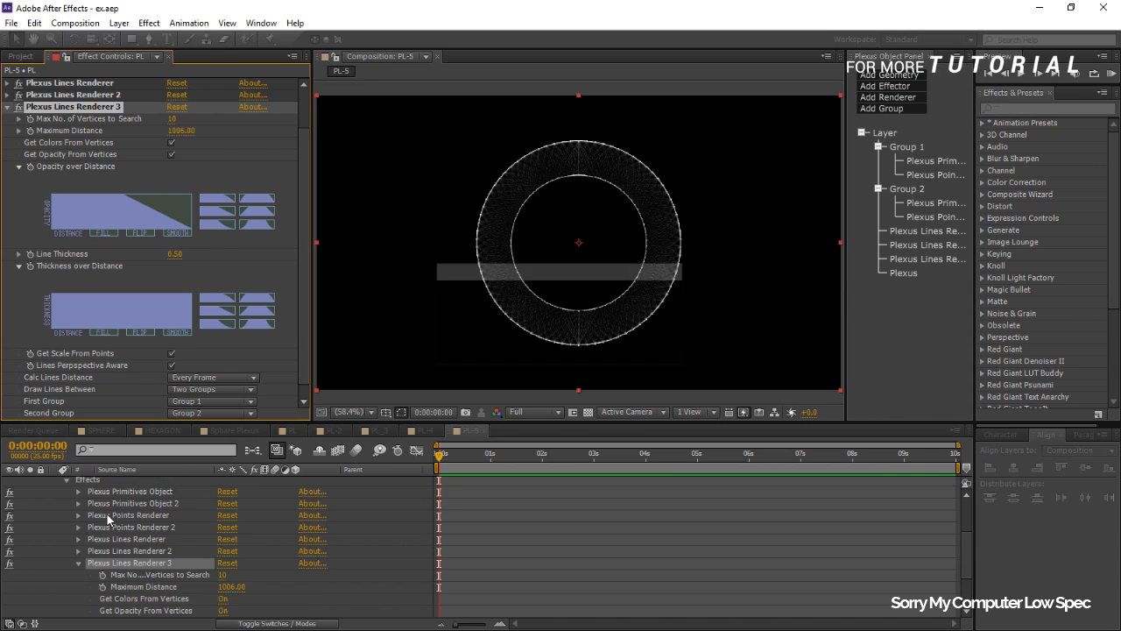
{"action": "left_click", "coordinate": [54, 482]}
{"action": "right_click", "coordinate": [112, 524]}
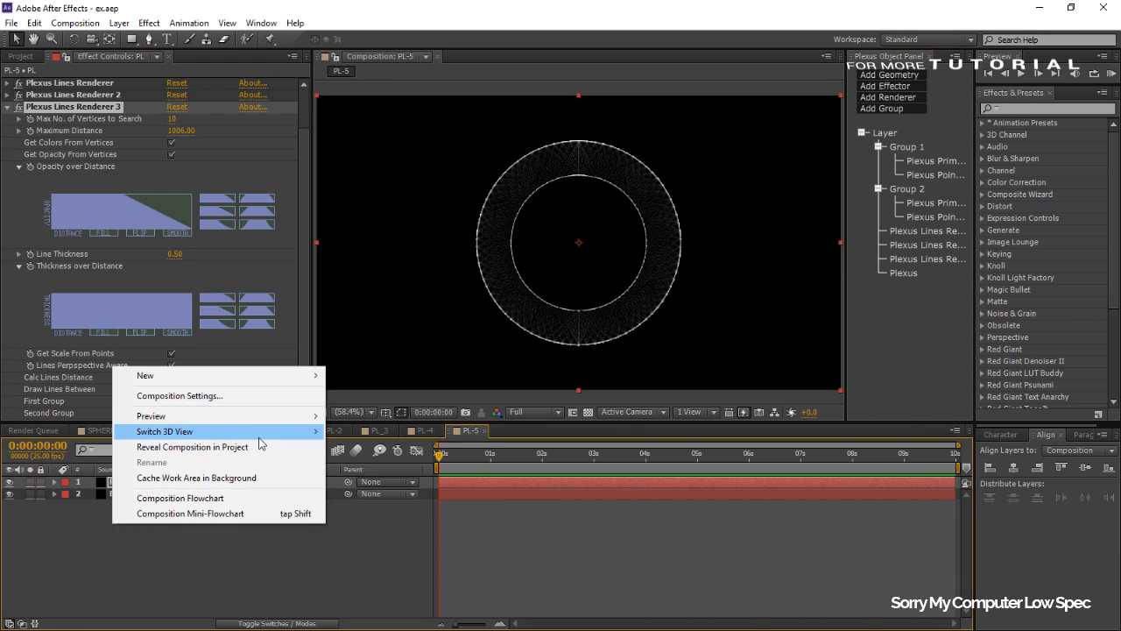
{"action": "mouse_move", "coordinate": [254, 375]}
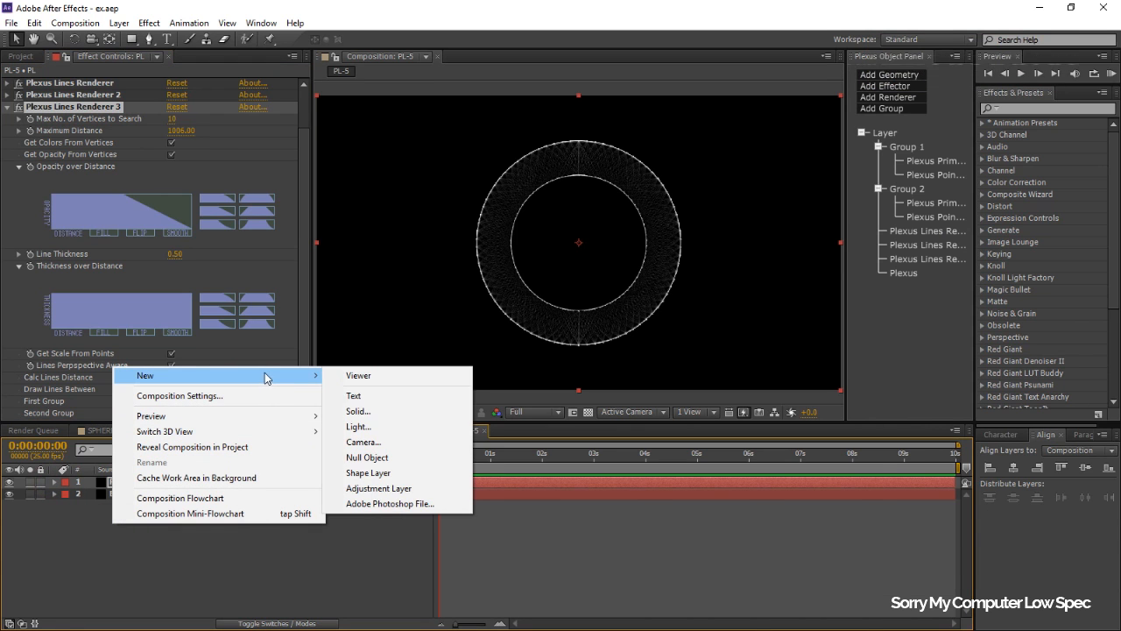
{"action": "left_click", "coordinate": [400, 445]}
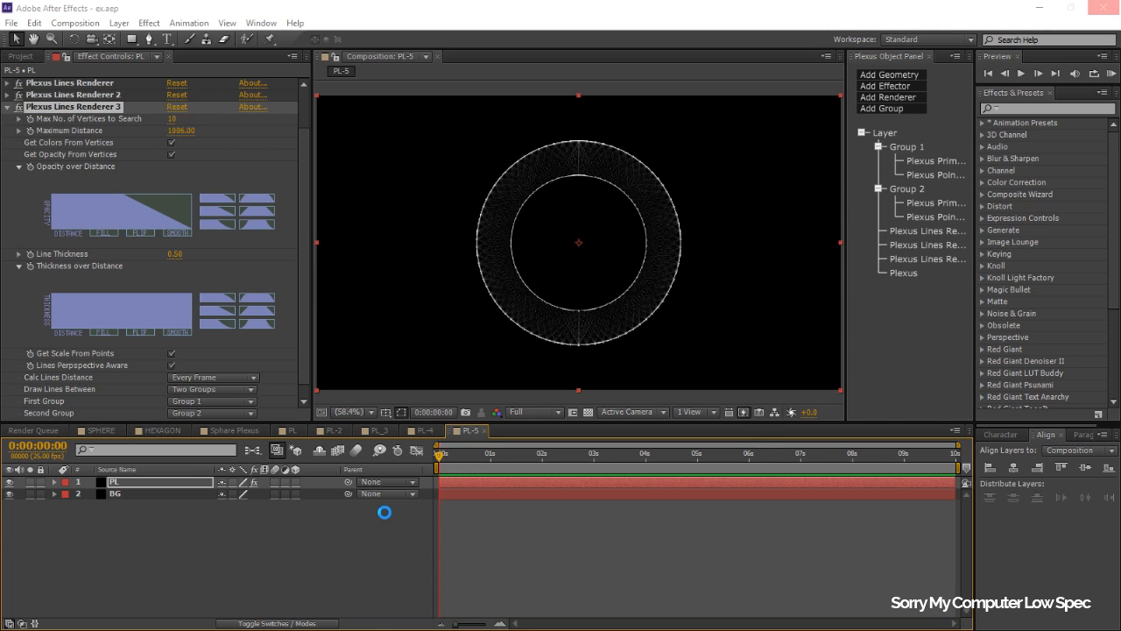
{"action": "key", "text": "ctrl+alt+shift+c"}
{"action": "left_click", "coordinate": [646, 376]}
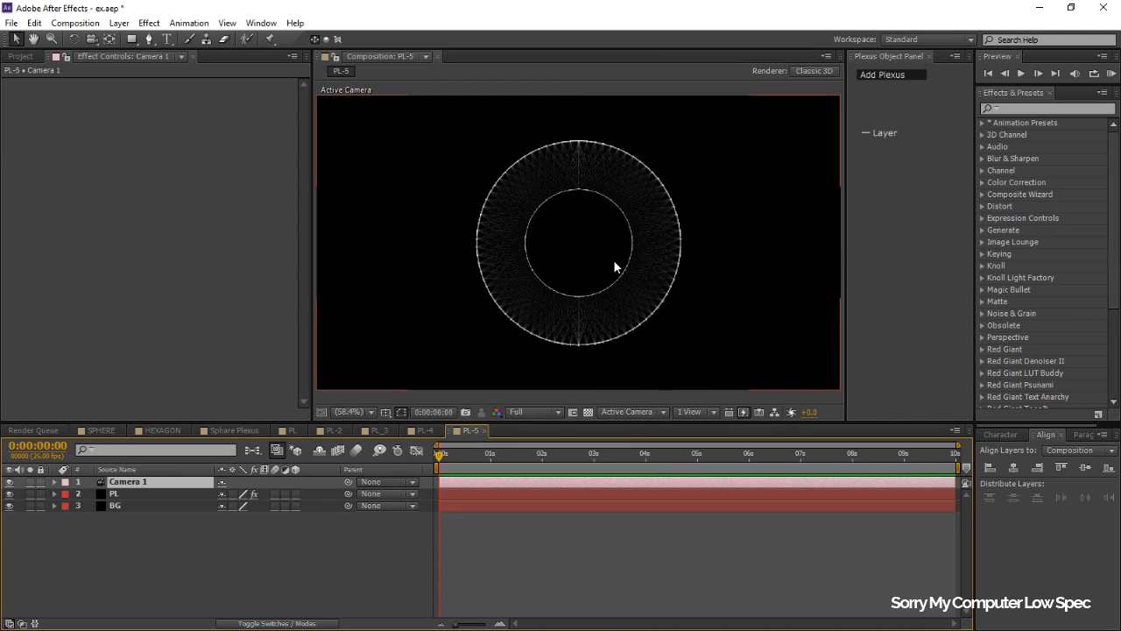
Step: Reduce the Sphere Stacks of Group 2's sphere primitive on the PL layer to 16
{"action": "left_click", "coordinate": [343, 412]}
{"action": "left_click", "coordinate": [351, 159]}
{"action": "left_click", "coordinate": [173, 487]}
{"action": "left_click", "coordinate": [173, 493]}
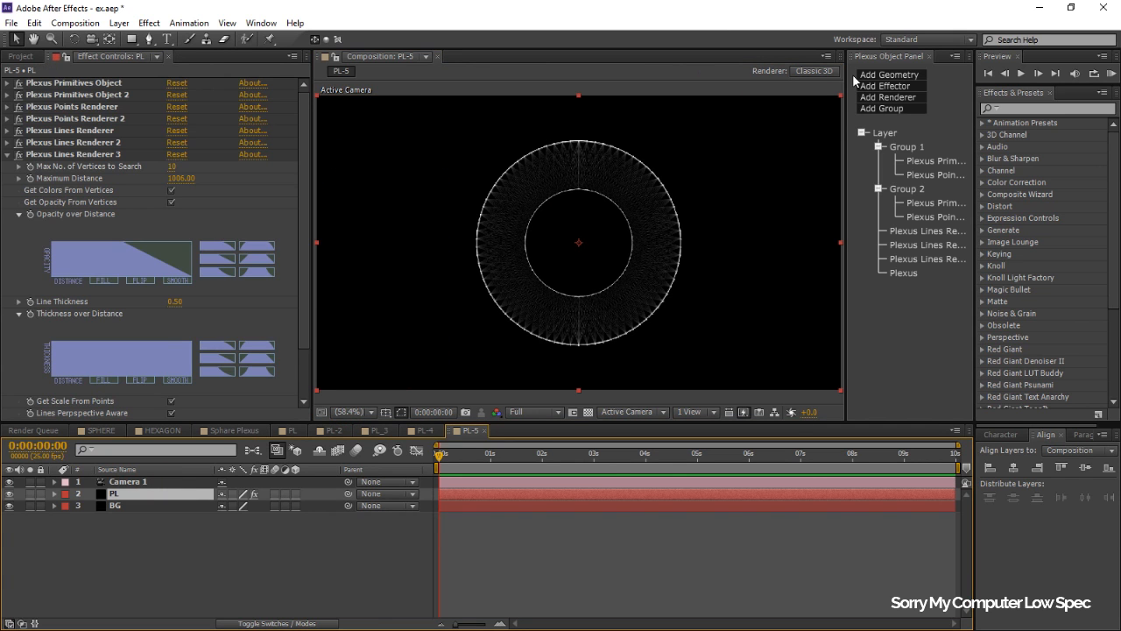
{"action": "left_click", "coordinate": [932, 203]}
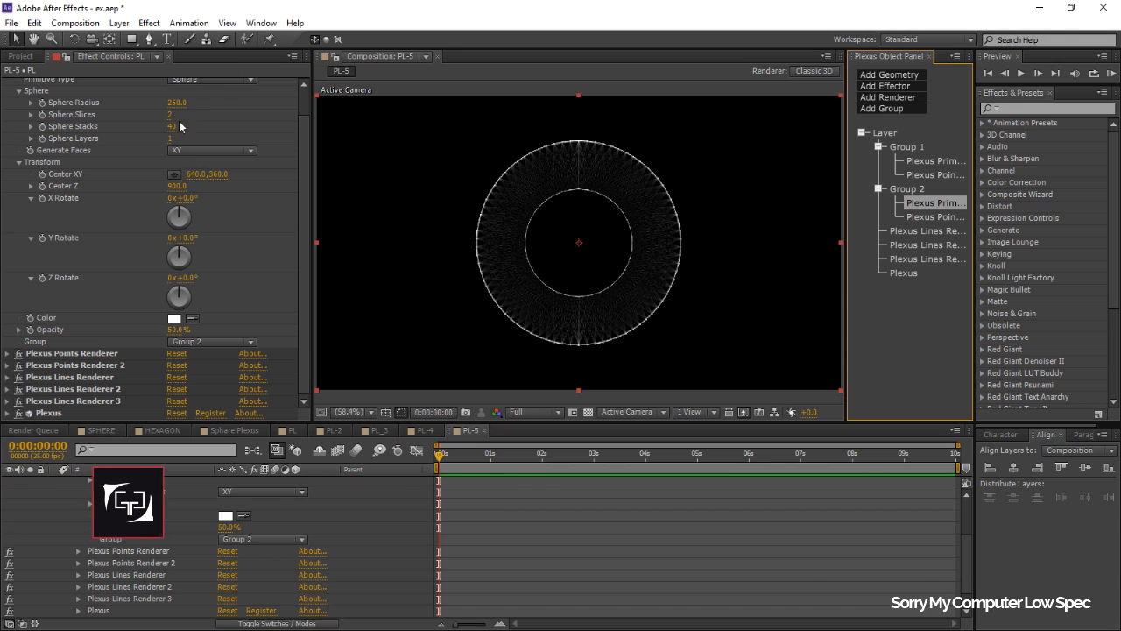
{"action": "left_click_drag", "start_coordinate": [174, 128], "coordinate": [167, 131]}
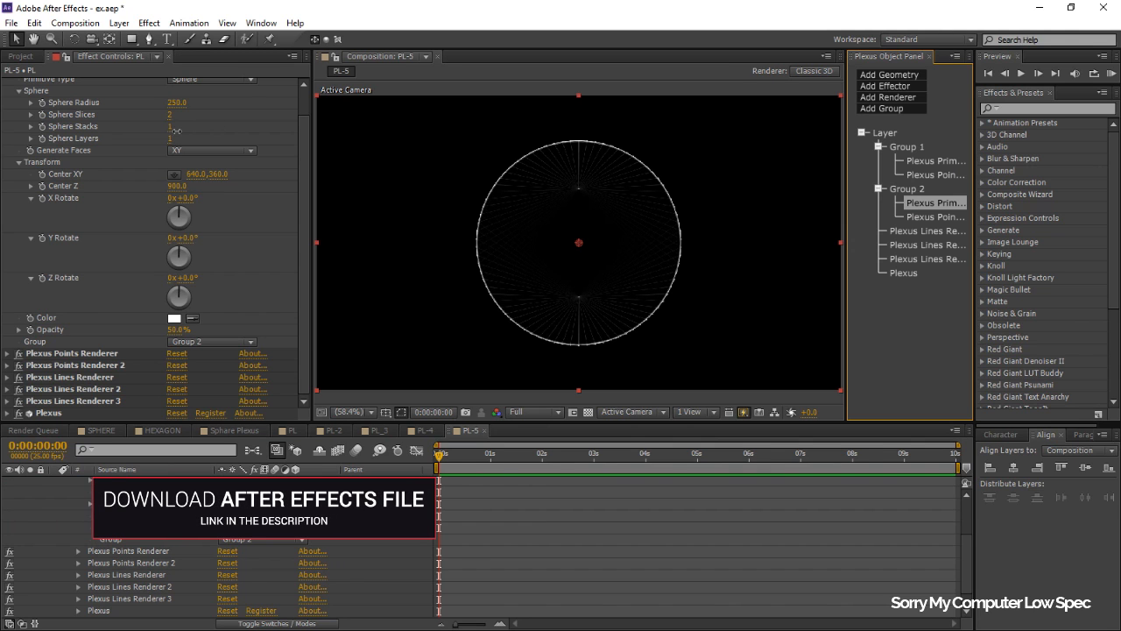
{"action": "left_click_drag", "start_coordinate": [171, 132], "coordinate": [176, 128]}
{"action": "left_click", "coordinate": [927, 186]}
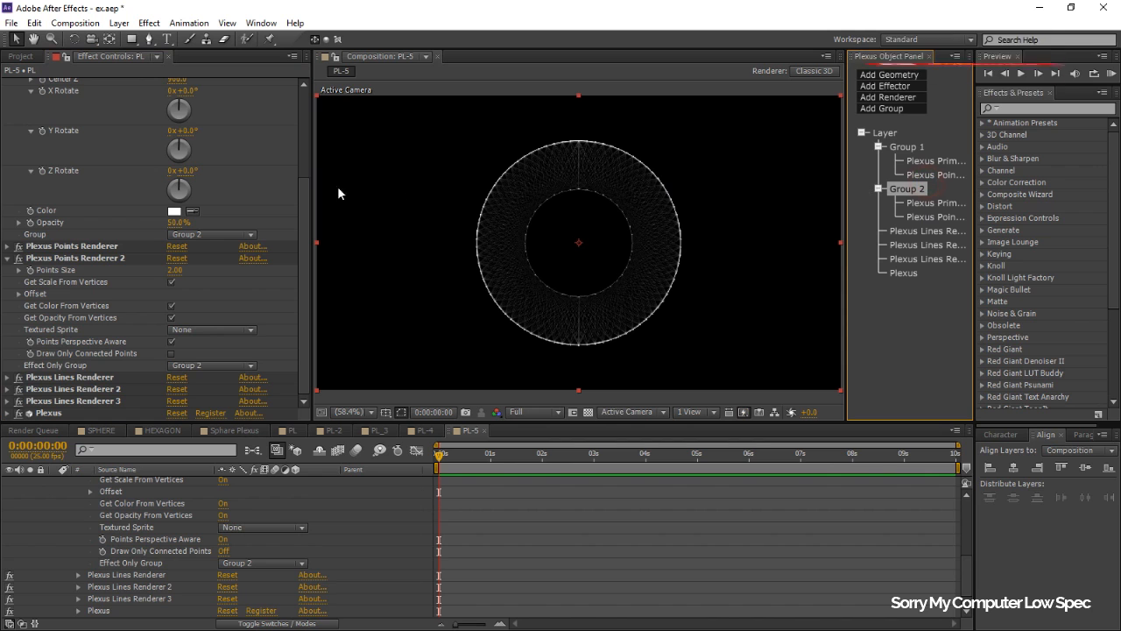
{"action": "scroll", "coordinate": [295, 215], "scroll_direction": "up", "scroll_amount": 2}
{"action": "scroll", "coordinate": [294, 216], "scroll_direction": "up", "scroll_amount": 2}
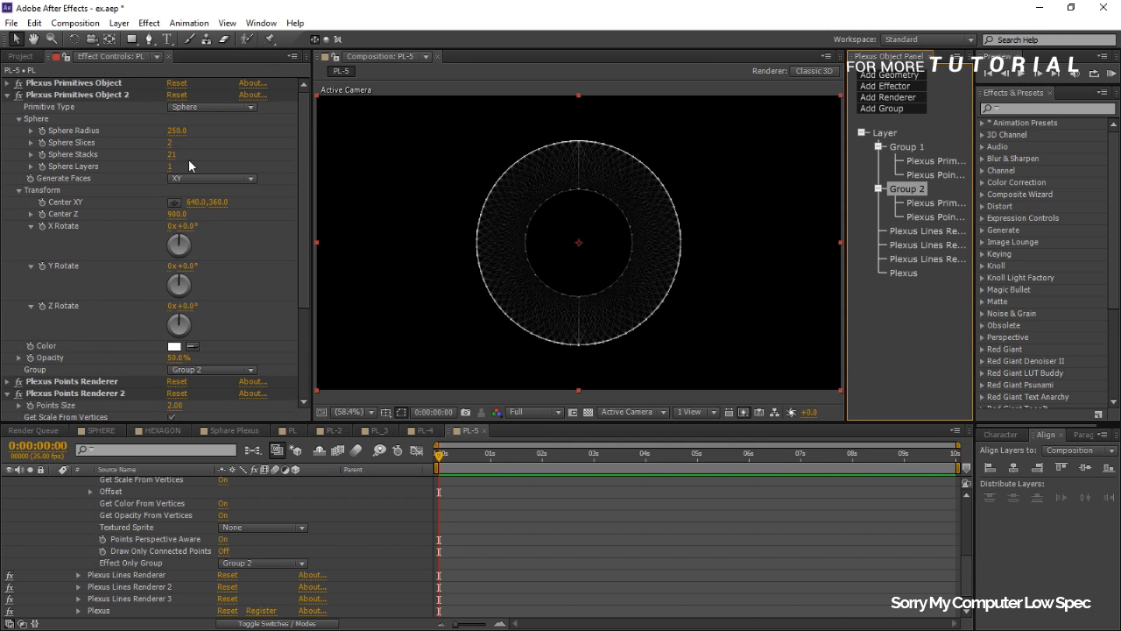
{"action": "left_click_drag", "start_coordinate": [179, 155], "coordinate": [175, 155]}
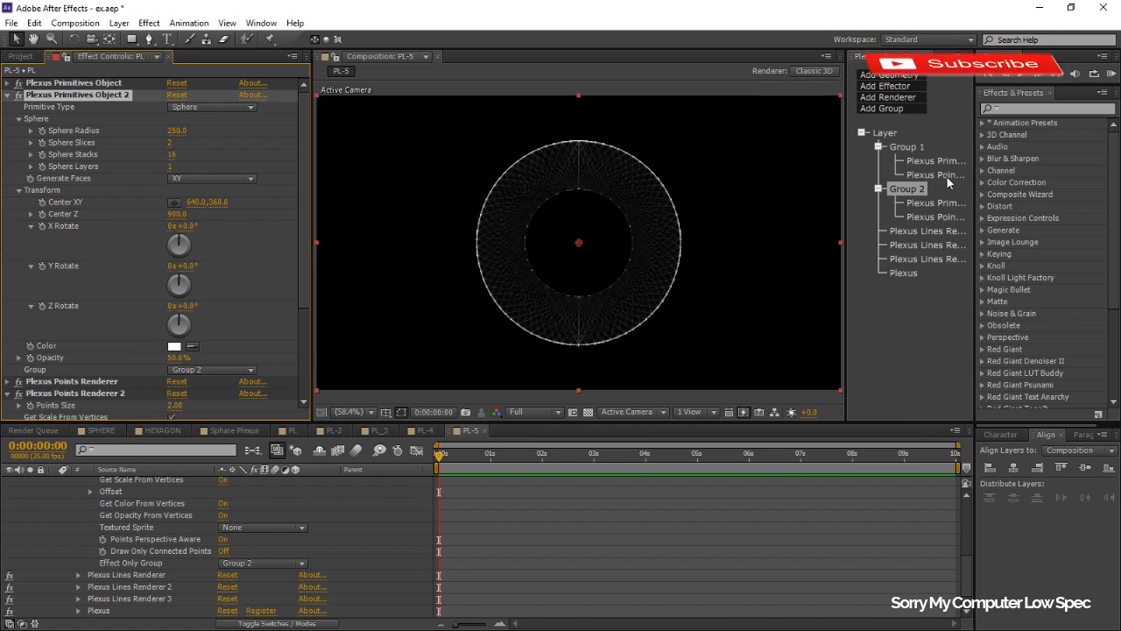
Step: Reduce the Sphere Stacks of Group 1's sphere primitive to 21 and save the project
{"action": "left_click", "coordinate": [942, 174]}
{"action": "left_click", "coordinate": [946, 163]}
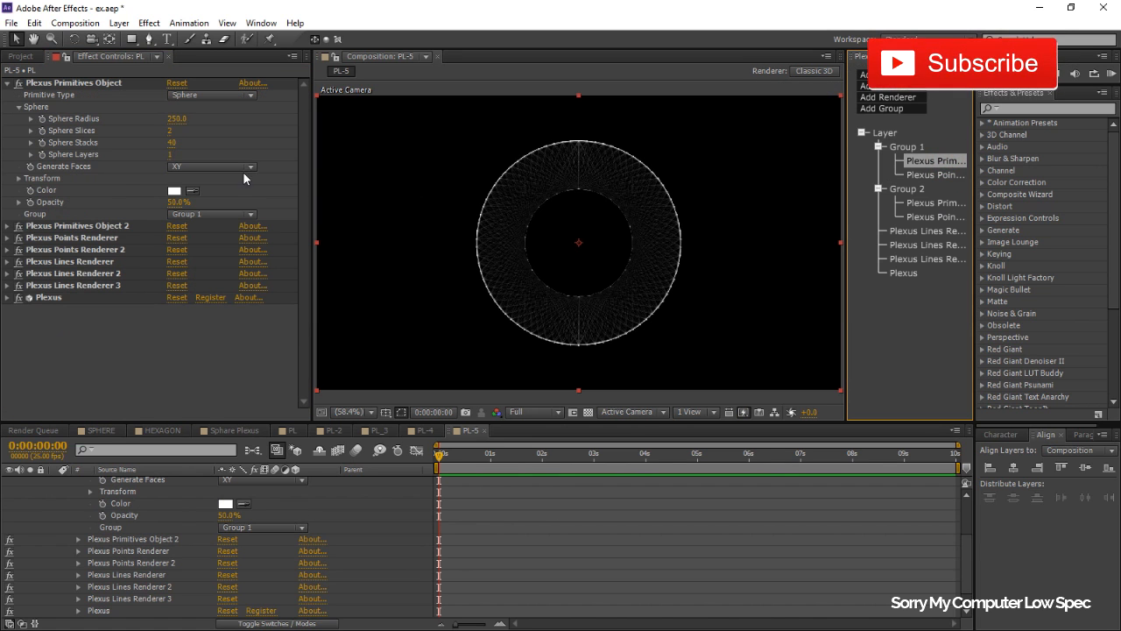
{"action": "left_click_drag", "start_coordinate": [171, 143], "coordinate": [162, 144]}
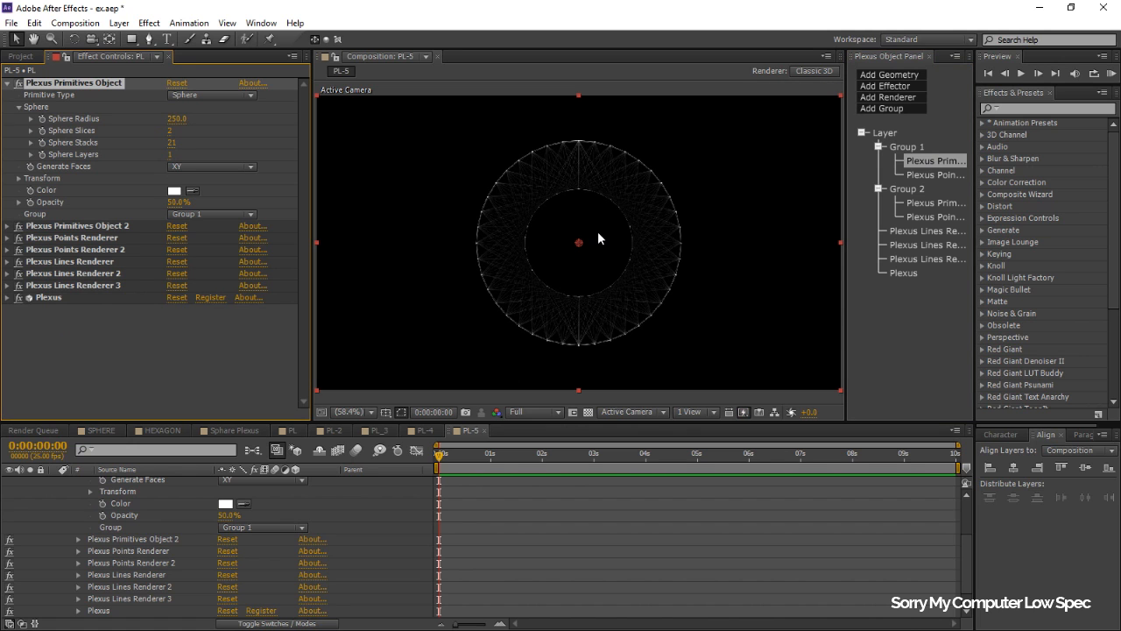
{"action": "key", "text": "ctrl+s"}
Step: Collapse the PL layer and create a new black 1280 by 720 solid named CR
{"action": "scroll", "coordinate": [70, 553], "scroll_direction": "up", "scroll_amount": 3}
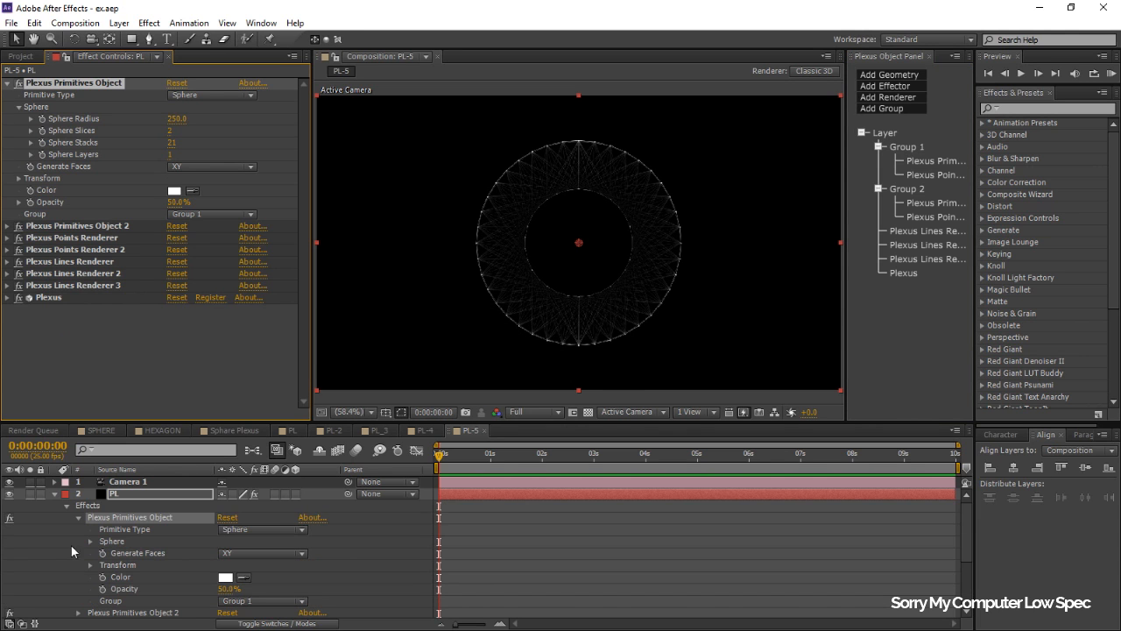
{"action": "left_click", "coordinate": [55, 495]}
{"action": "left_click", "coordinate": [168, 561]}
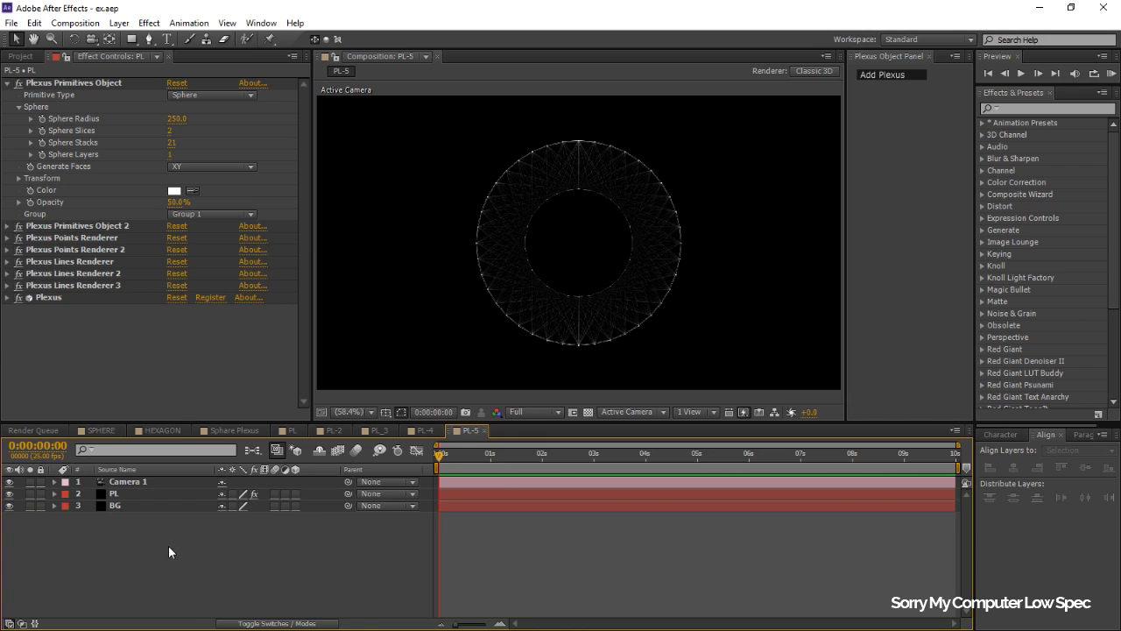
{"action": "right_click", "coordinate": [143, 537]}
{"action": "mouse_move", "coordinate": [216, 388]}
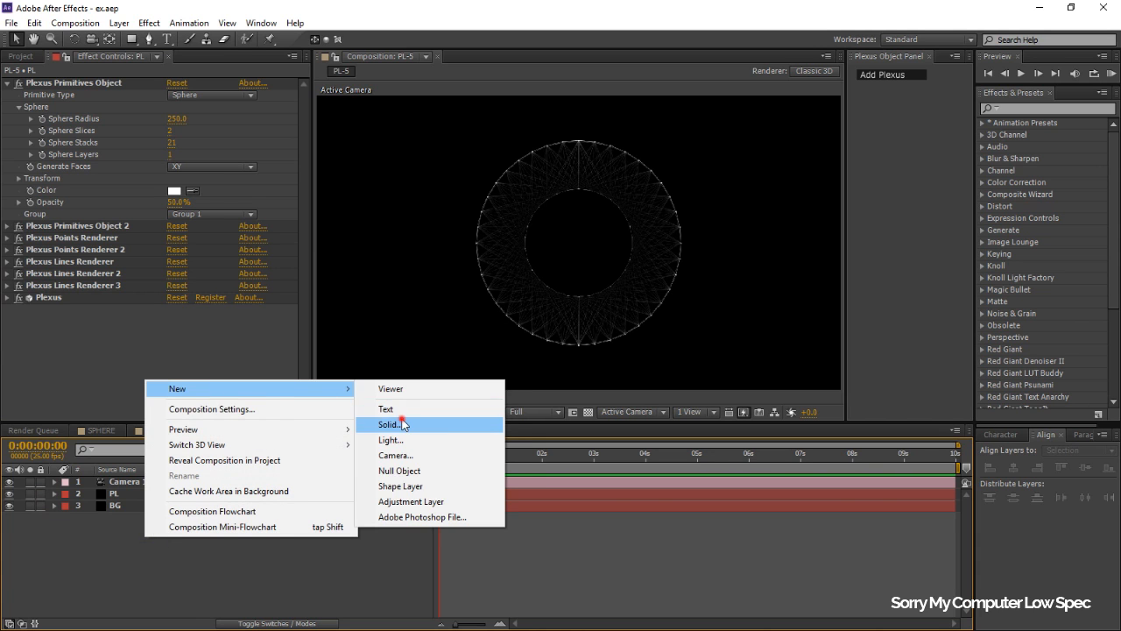
{"action": "left_click", "coordinate": [402, 425]}
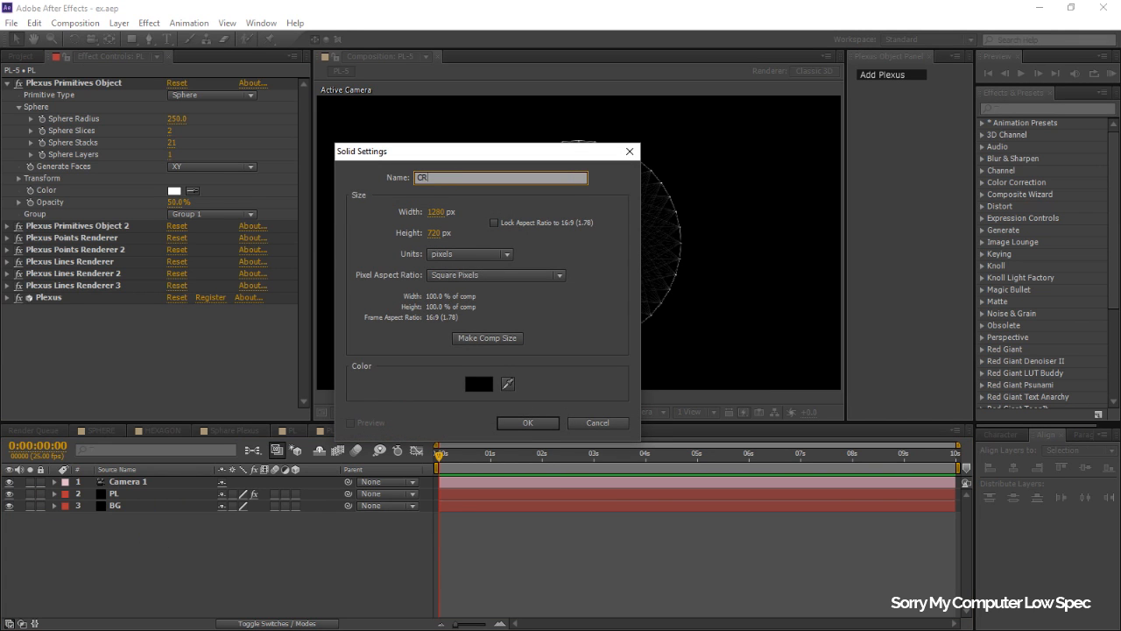
{"action": "left_click", "coordinate": [530, 424]}
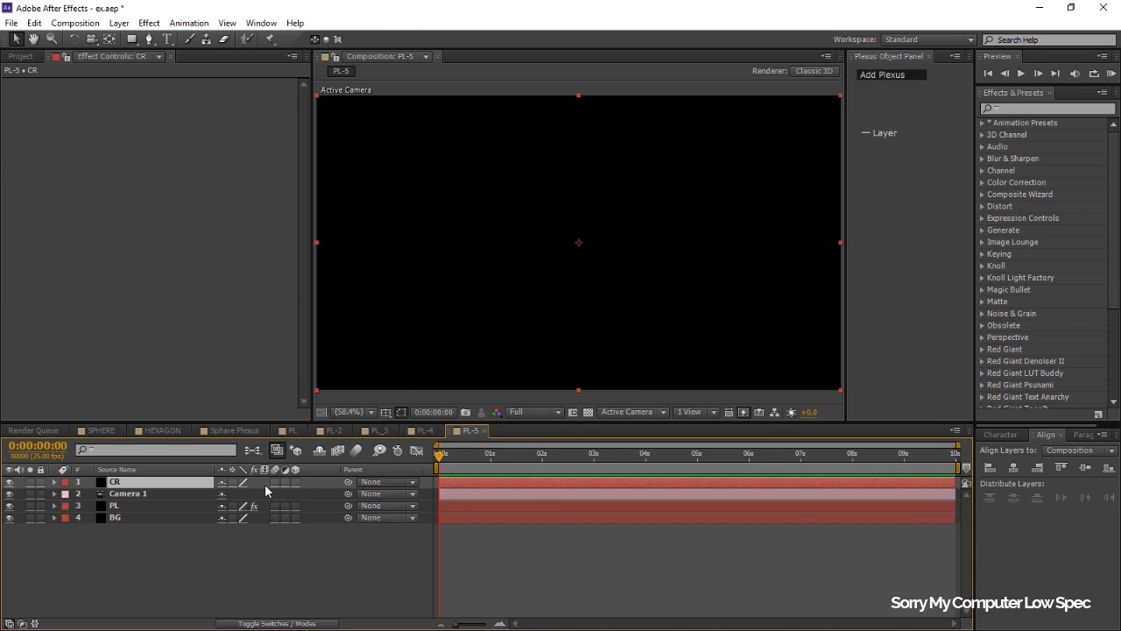
Step: Add a Color Control expression effect to the CR layer
{"action": "right_click", "coordinate": [87, 141]}
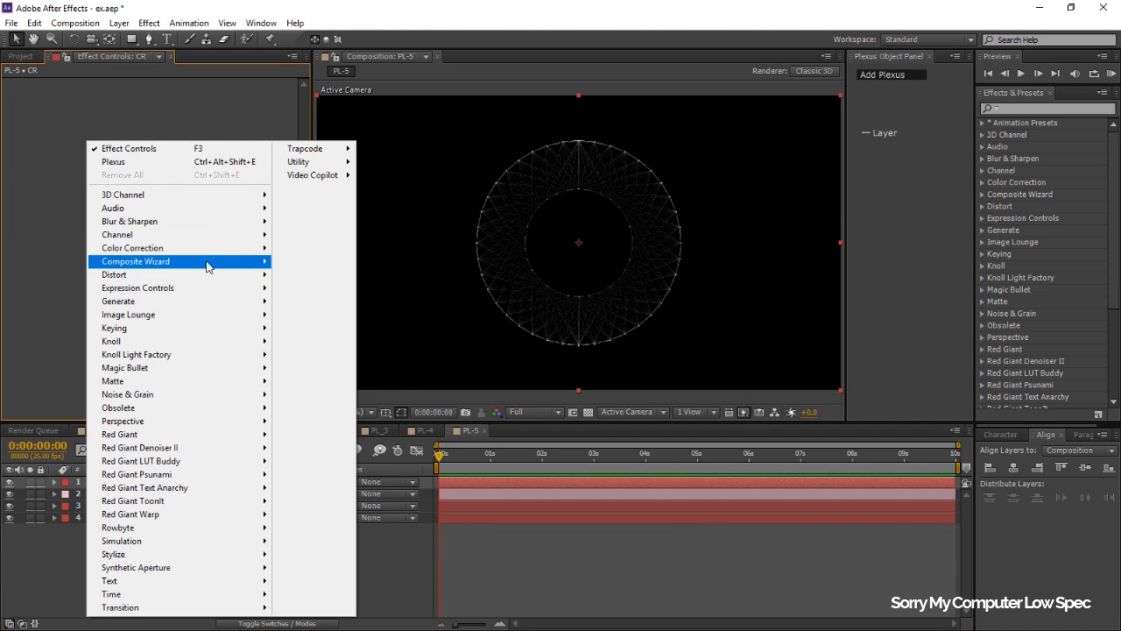
{"action": "mouse_move", "coordinate": [210, 289]}
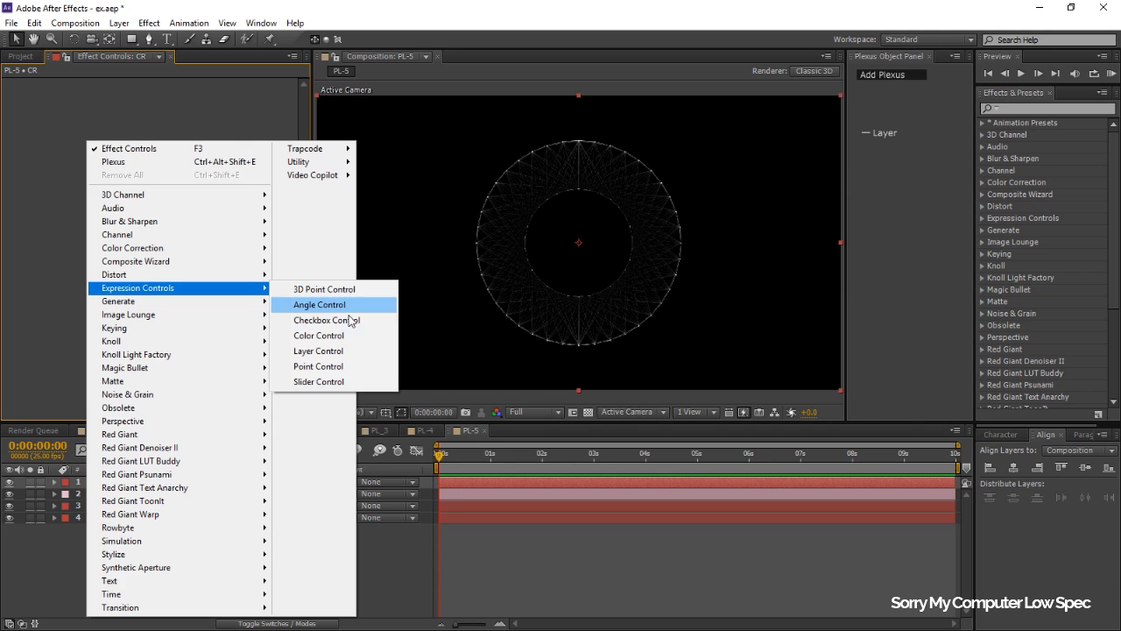
{"action": "left_click", "coordinate": [320, 335]}
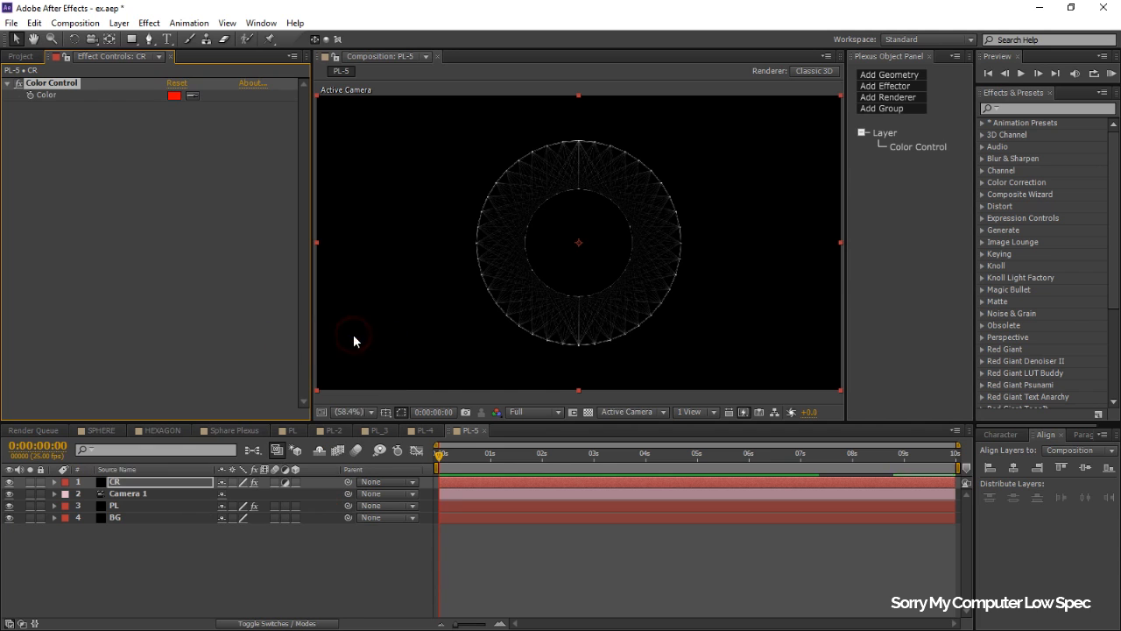
Step: Link the Color of Group 1's sphere primitive on the PL layer to the CR layer's Color Control with an expression
{"action": "left_click", "coordinate": [143, 506]}
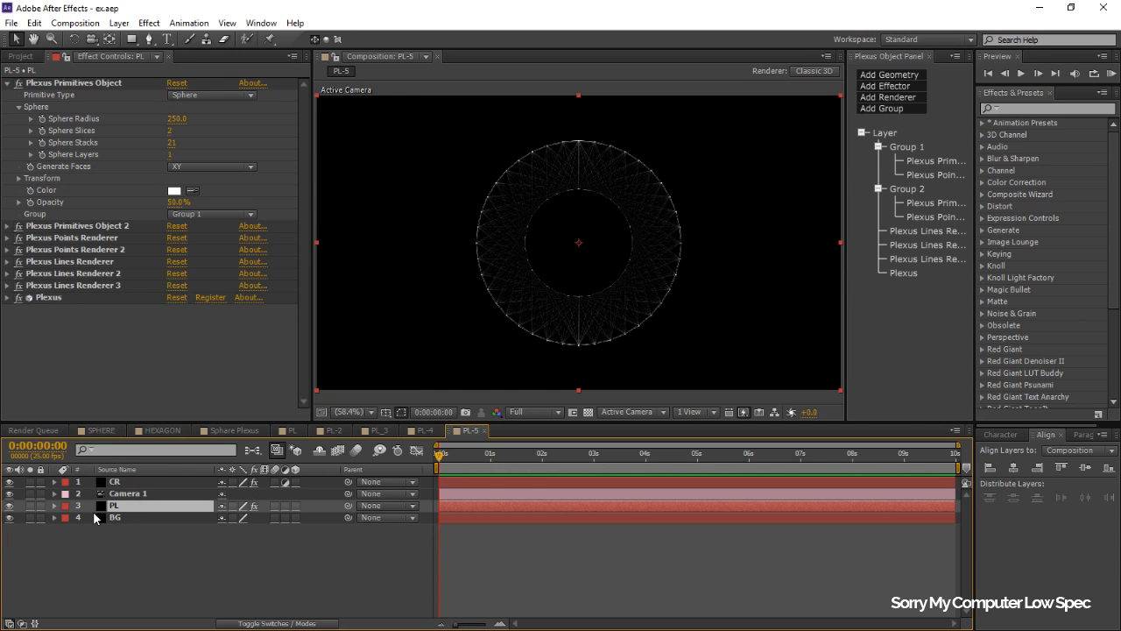
{"action": "left_click", "coordinate": [931, 162]}
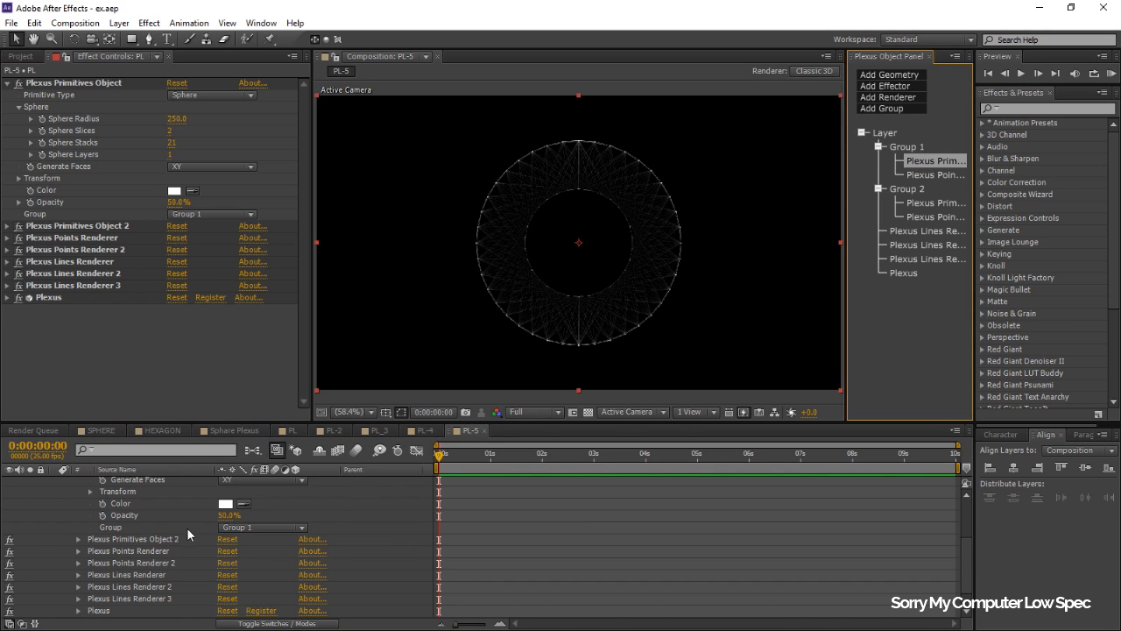
{"action": "scroll", "coordinate": [185, 528], "scroll_direction": "up", "scroll_amount": 3}
{"action": "left_click", "coordinate": [132, 483]}
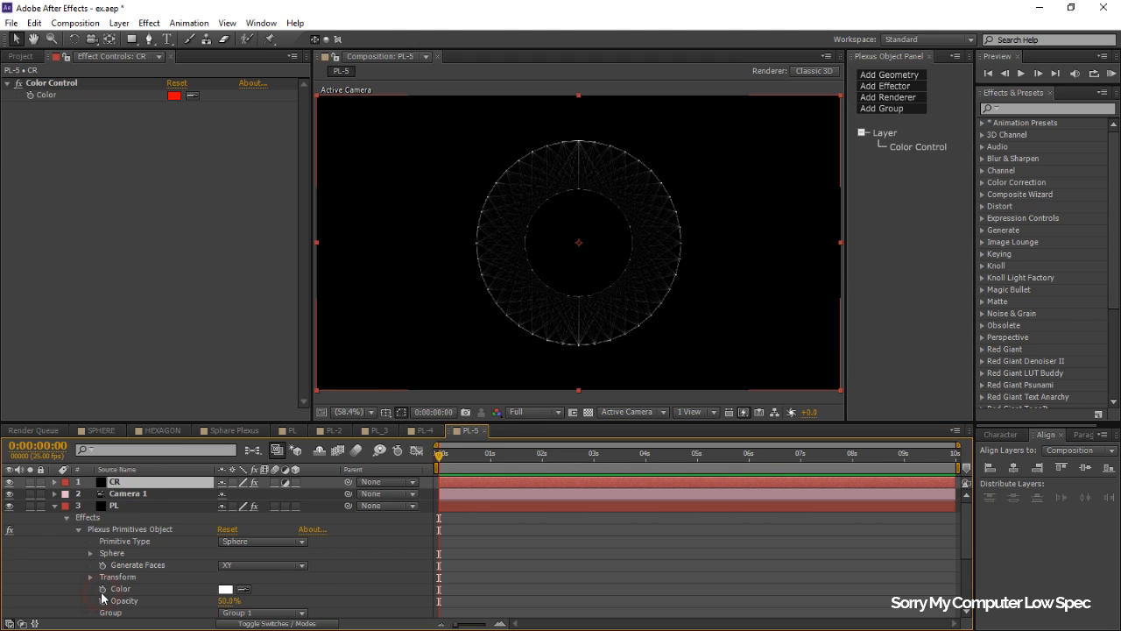
{"action": "left_click", "coordinate": [102, 589]}
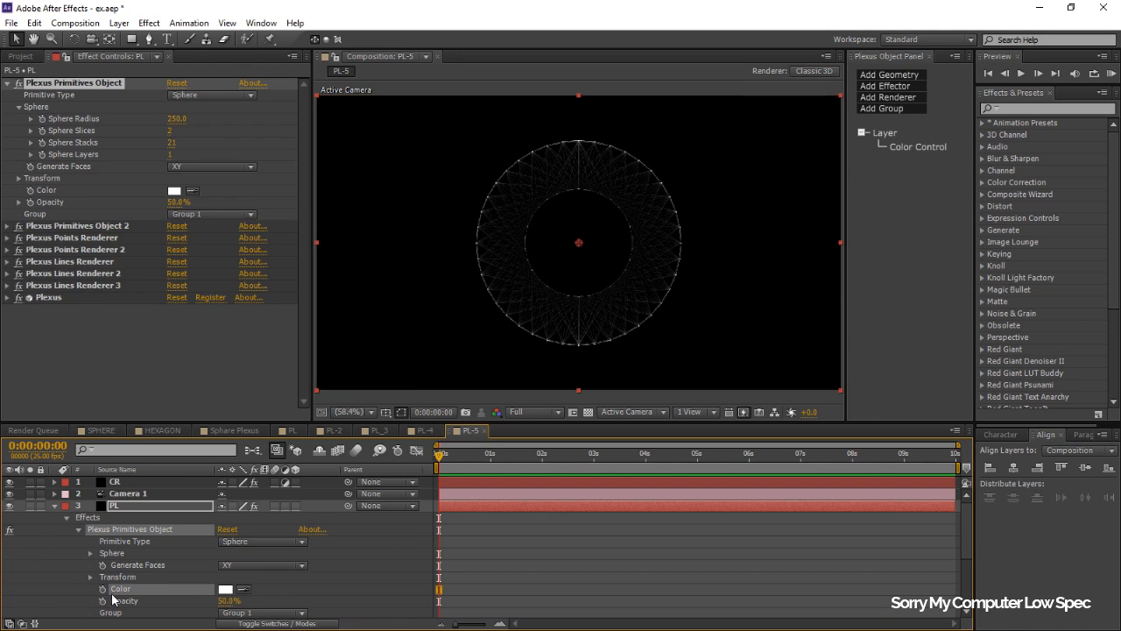
{"action": "left_click", "coordinate": [102, 589], "text": "alt"}
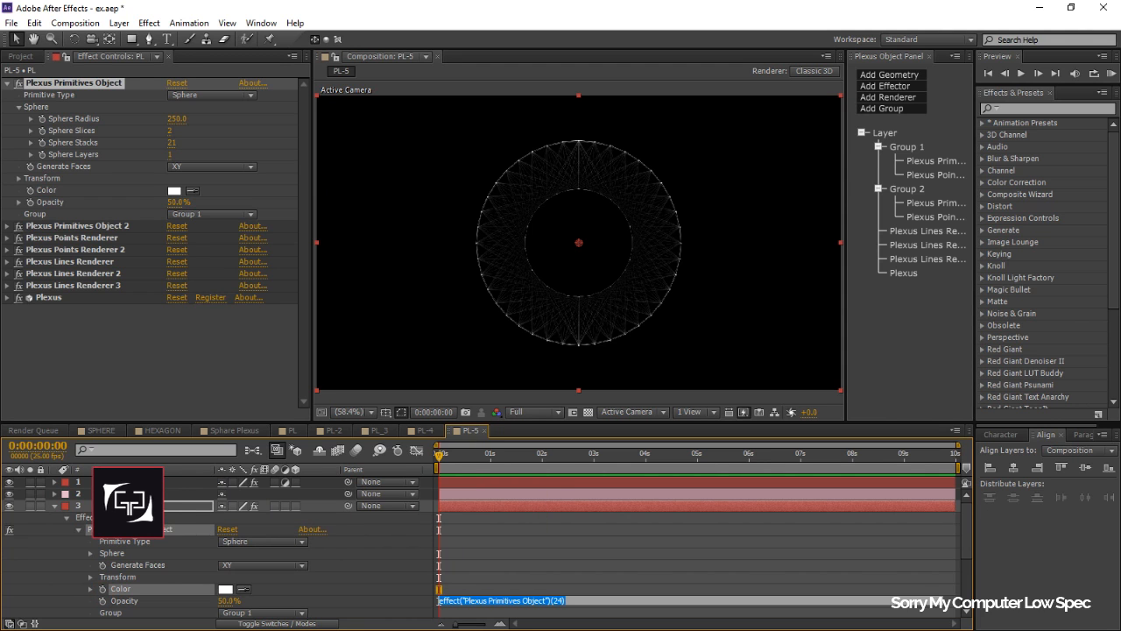
{"action": "left_click", "coordinate": [150, 491]}
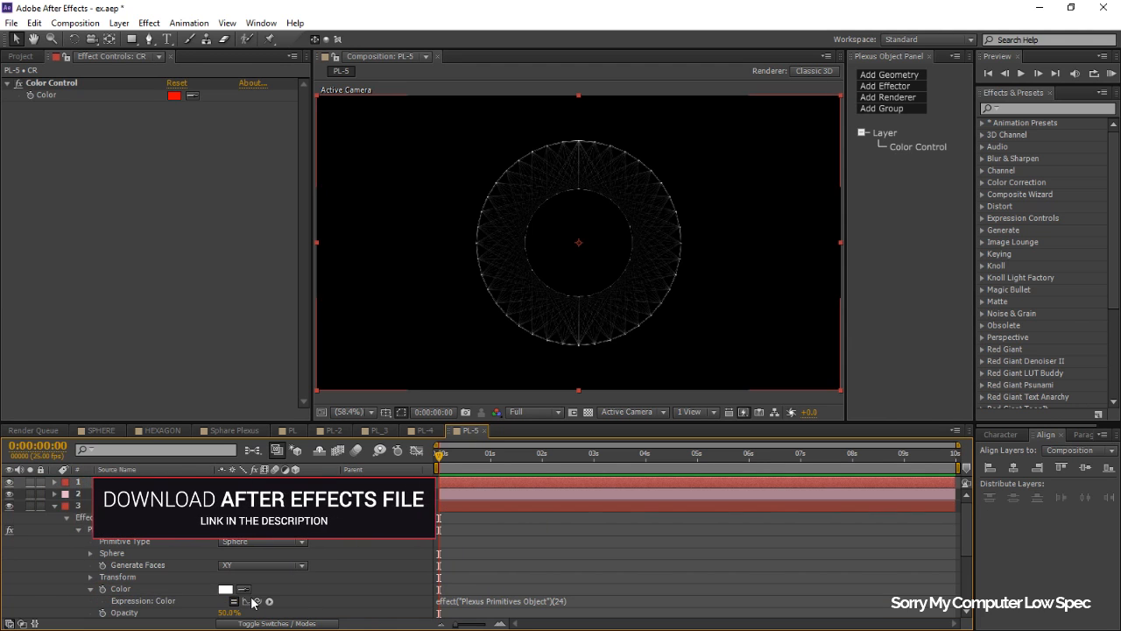
{"action": "left_click_drag", "start_coordinate": [90, 136], "coordinate": [52, 136]}
{"action": "left_click_drag", "start_coordinate": [56, 94], "coordinate": [56, 94]}
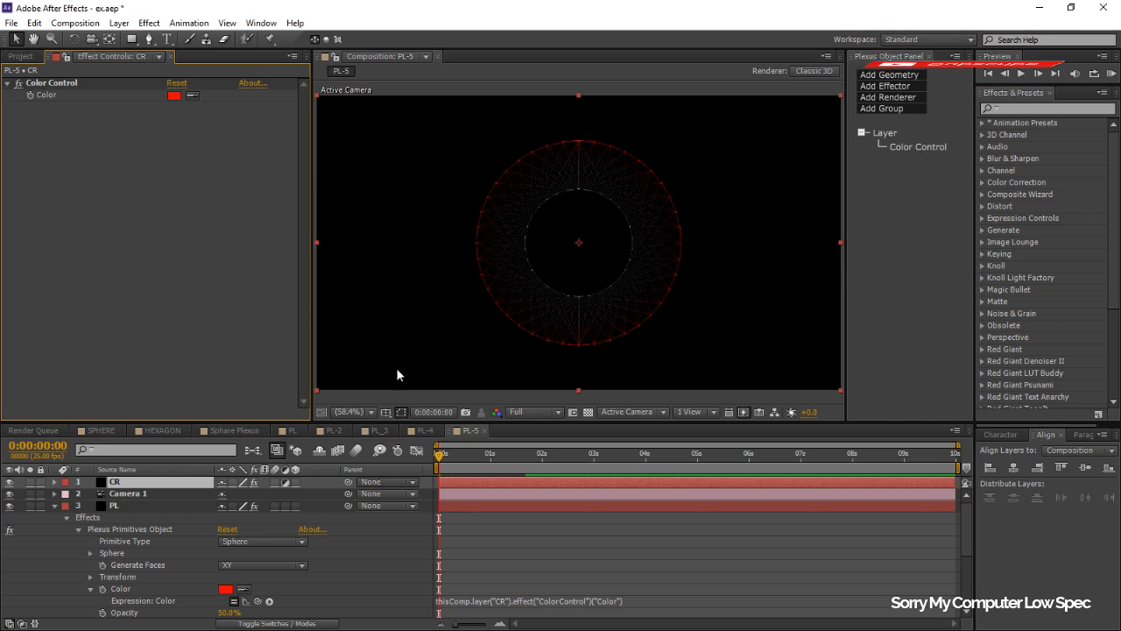
Step: Link Group 2's sphere primitive Color to the CR layer's Color Control by expression, save the project and collapse the PL layer
{"action": "left_click", "coordinate": [114, 505]}
{"action": "scroll", "coordinate": [283, 572], "scroll_direction": "down", "scroll_amount": 3}
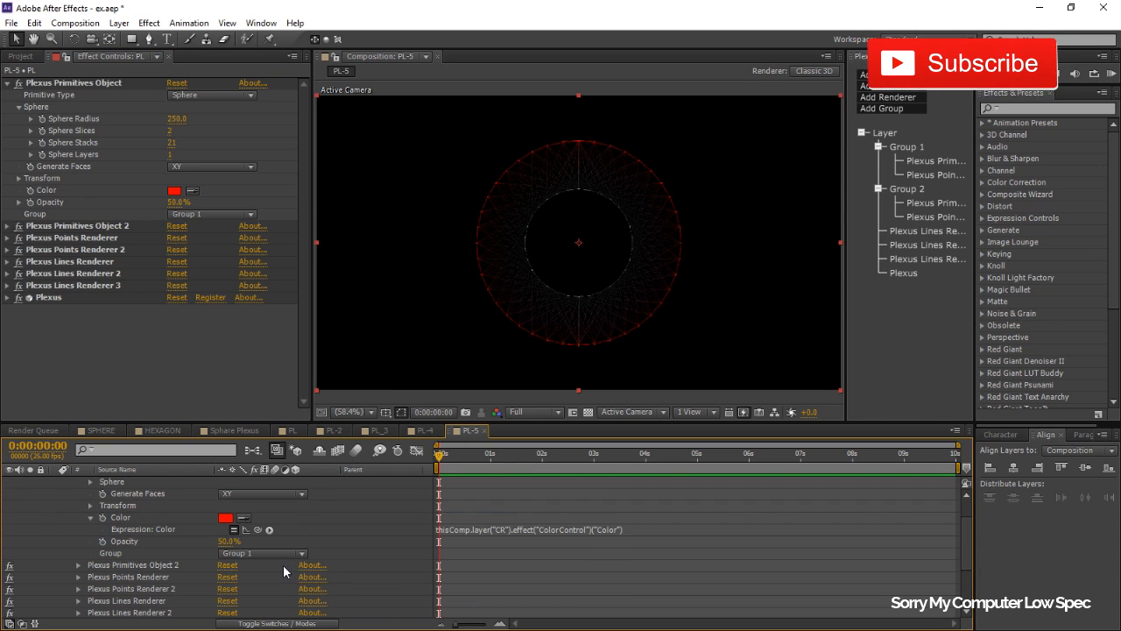
{"action": "scroll", "coordinate": [283, 569], "scroll_direction": "up", "scroll_amount": 2}
{"action": "left_click", "coordinate": [909, 203]}
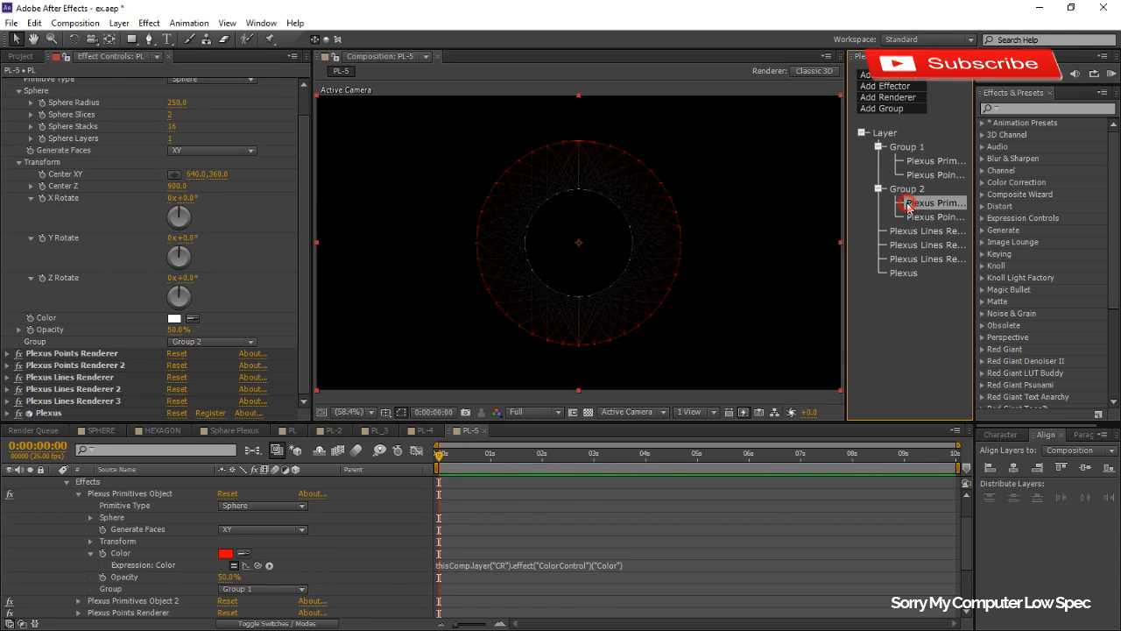
{"action": "scroll", "coordinate": [153, 532], "scroll_direction": "up", "scroll_amount": 1}
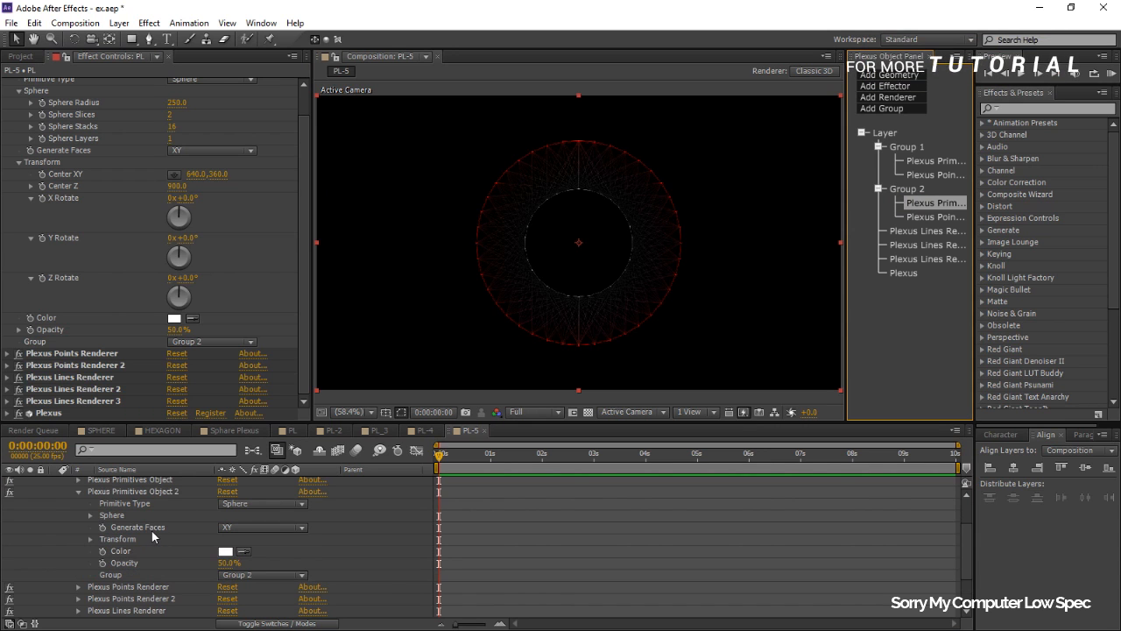
{"action": "left_click", "coordinate": [103, 552], "text": "alt"}
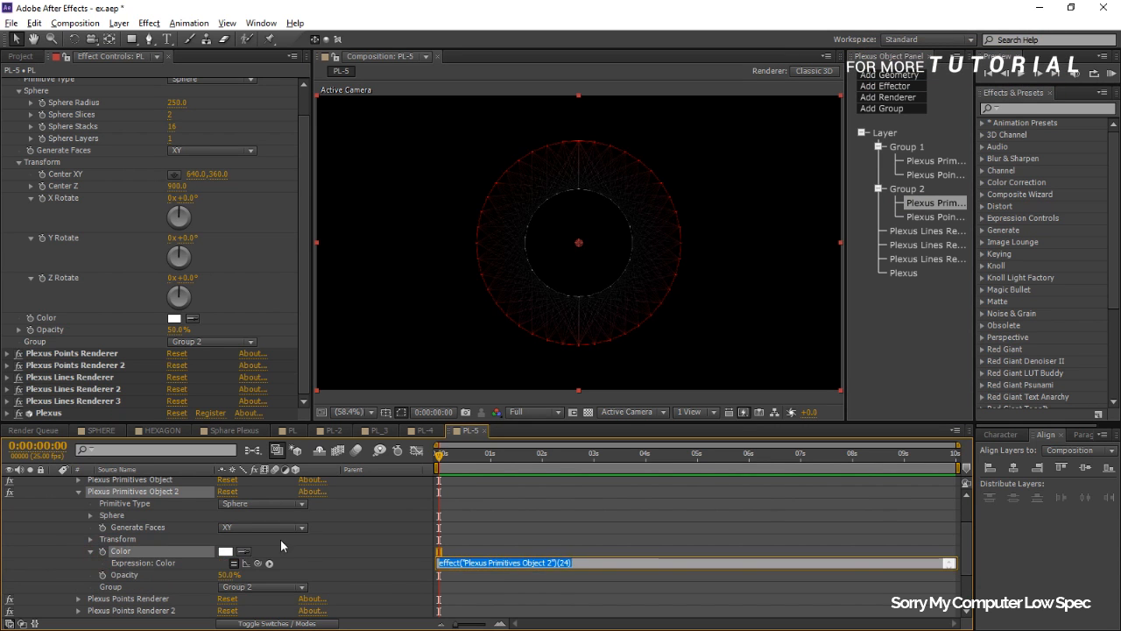
{"action": "left_click", "coordinate": [312, 541]}
{"action": "scroll", "coordinate": [134, 501], "scroll_direction": "up", "scroll_amount": 2}
{"action": "left_click", "coordinate": [132, 482]}
{"action": "scroll", "coordinate": [250, 559], "scroll_direction": "down", "scroll_amount": 1}
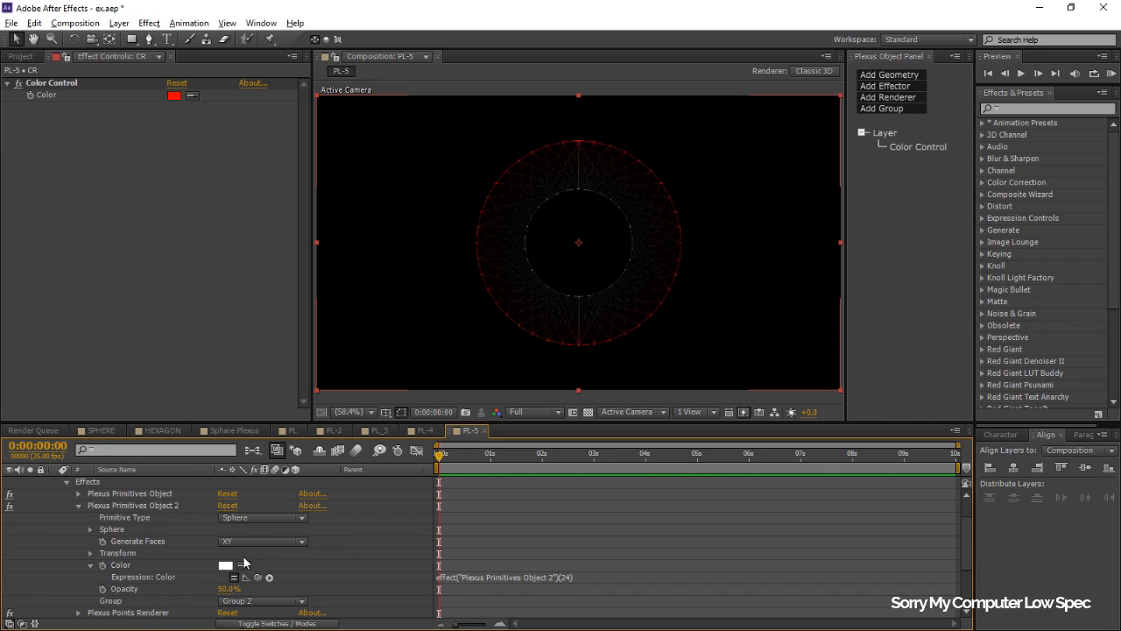
{"action": "left_click_drag", "start_coordinate": [258, 577], "coordinate": [46, 94]}
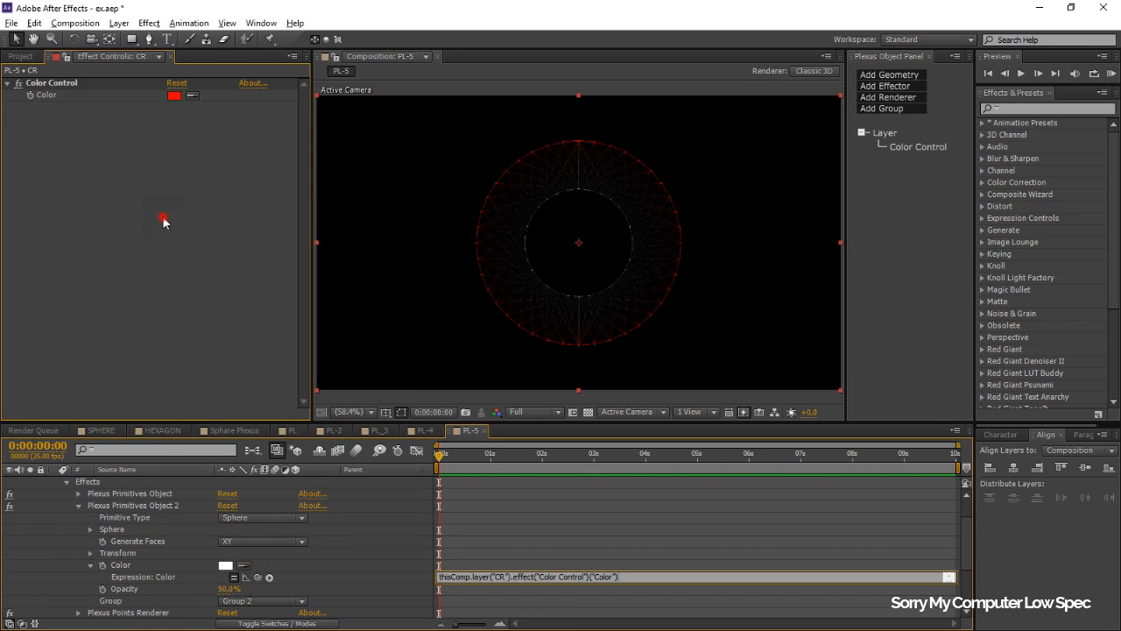
{"action": "key", "text": "ctrl+s"}
{"action": "scroll", "coordinate": [50, 527], "scroll_direction": "up", "scroll_amount": 1}
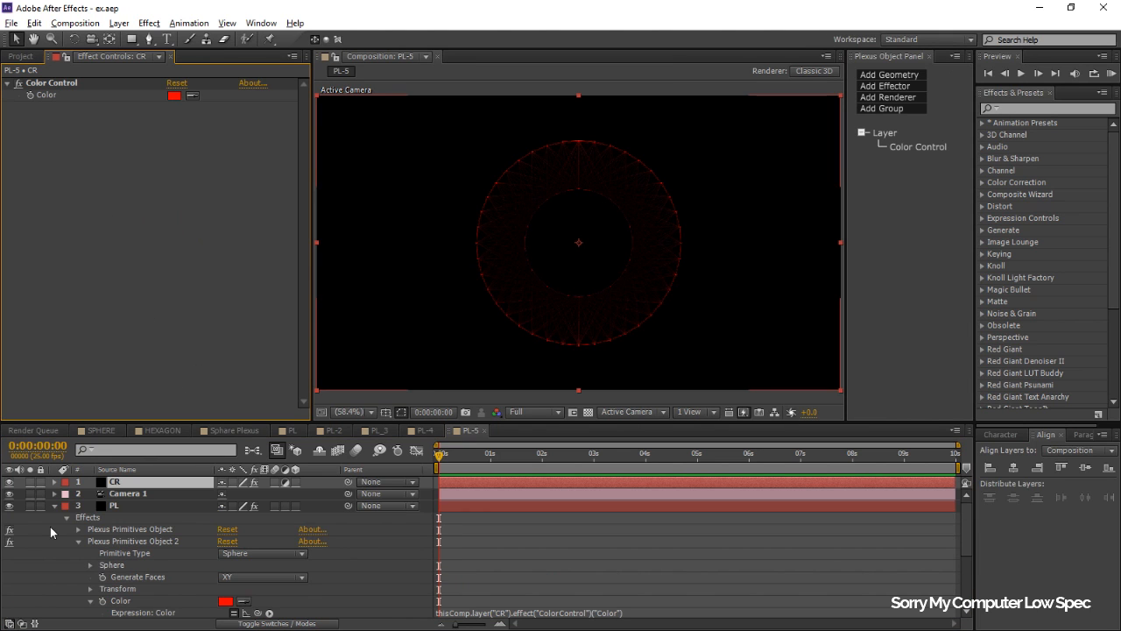
{"action": "left_click", "coordinate": [54, 505]}
{"action": "left_click", "coordinate": [191, 571]}
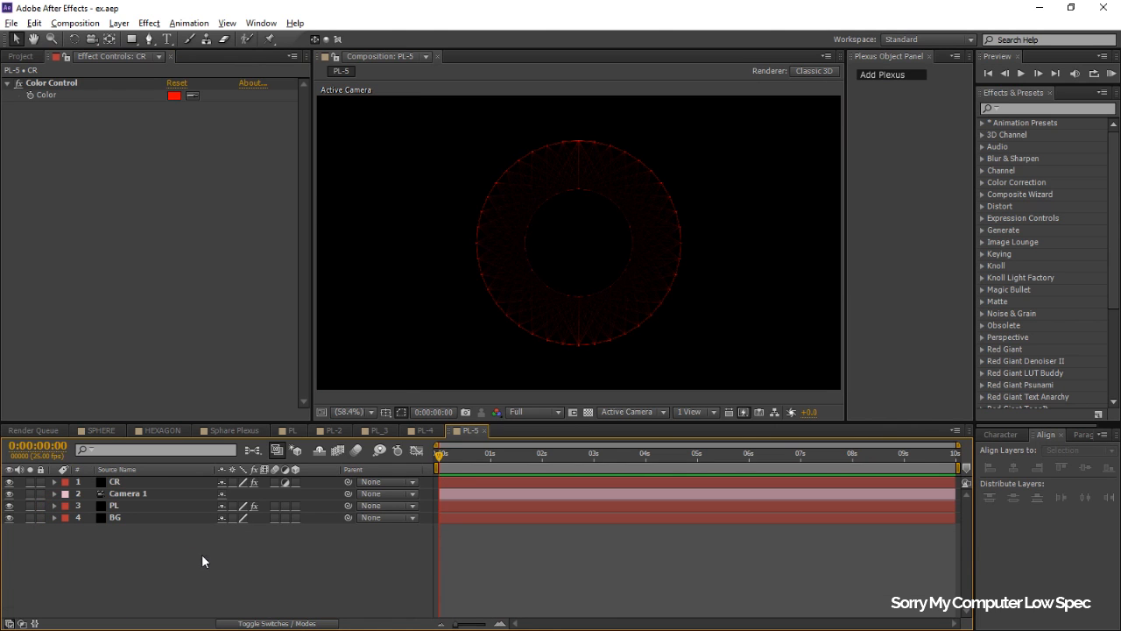
Step: Set the CR layer's Color Control to purple C000FF
{"action": "left_click", "coordinate": [140, 483]}
{"action": "left_click", "coordinate": [179, 98]}
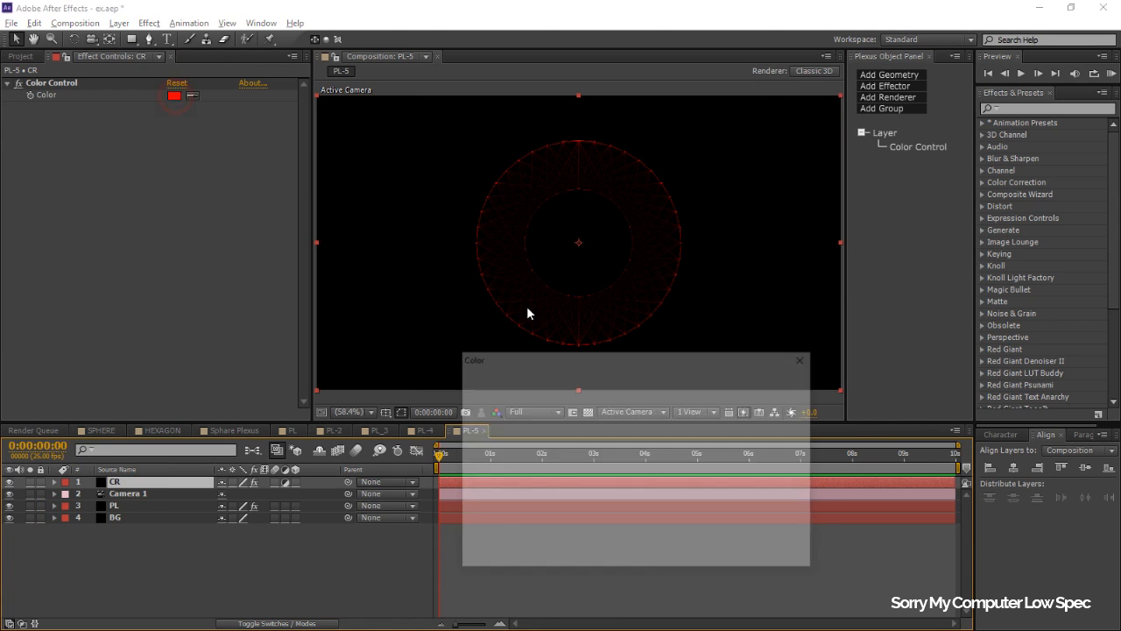
{"action": "left_click", "coordinate": [664, 420]}
{"action": "left_click", "coordinate": [645, 404]}
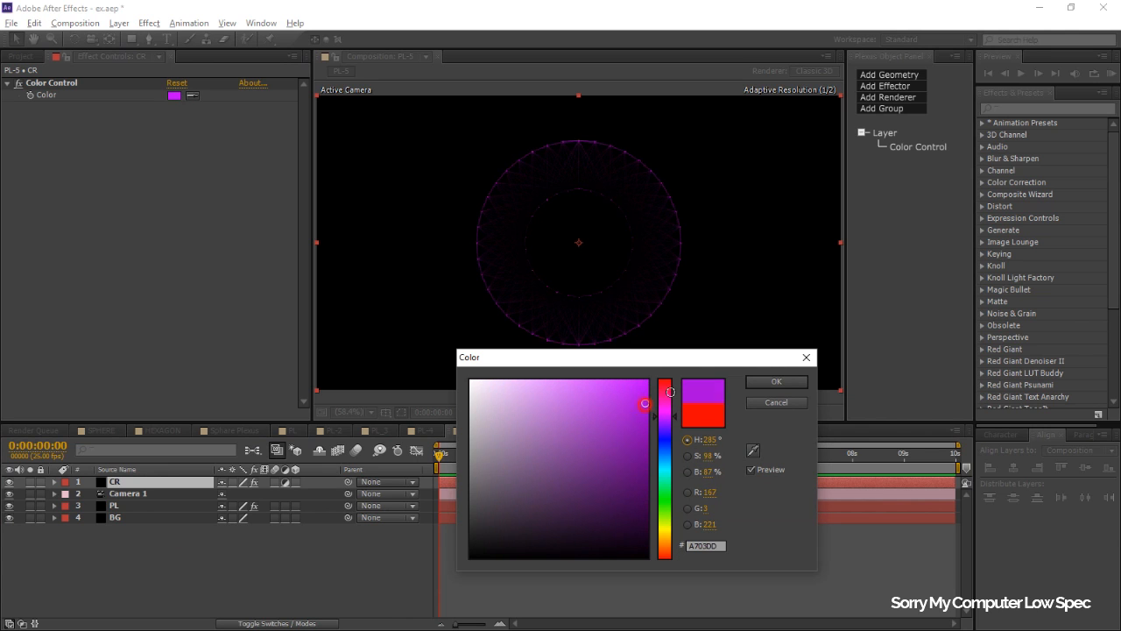
{"action": "left_click", "coordinate": [757, 383]}
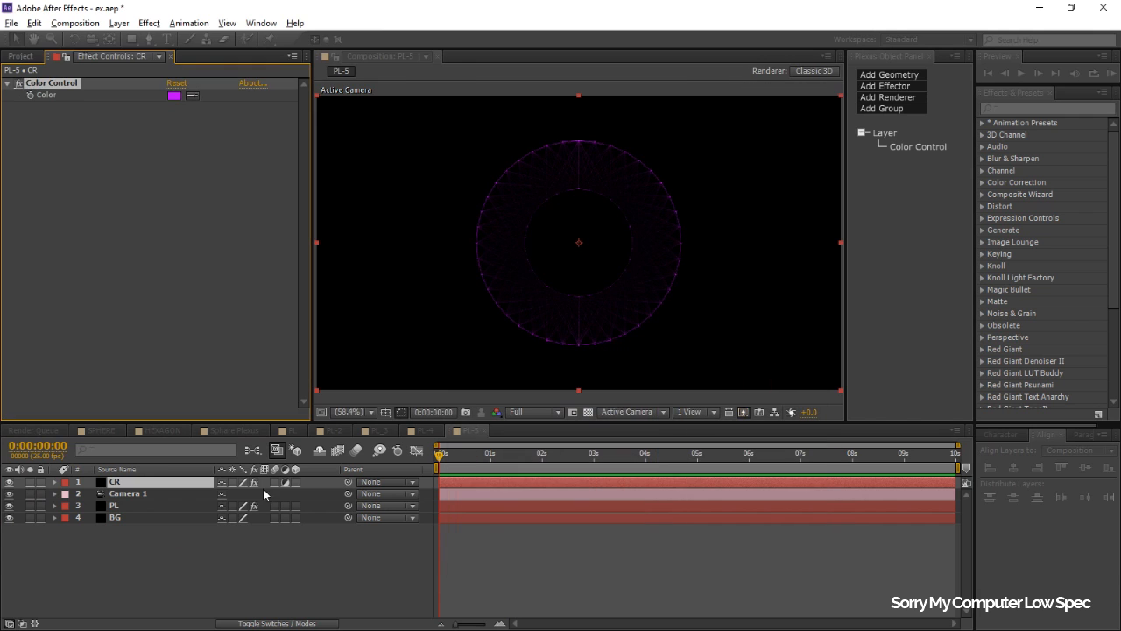
{"action": "left_click", "coordinate": [162, 557]}
Step: Apply the Ramp effect to the BG layer and set its shape to Radial Ramp
{"action": "left_click", "coordinate": [162, 517]}
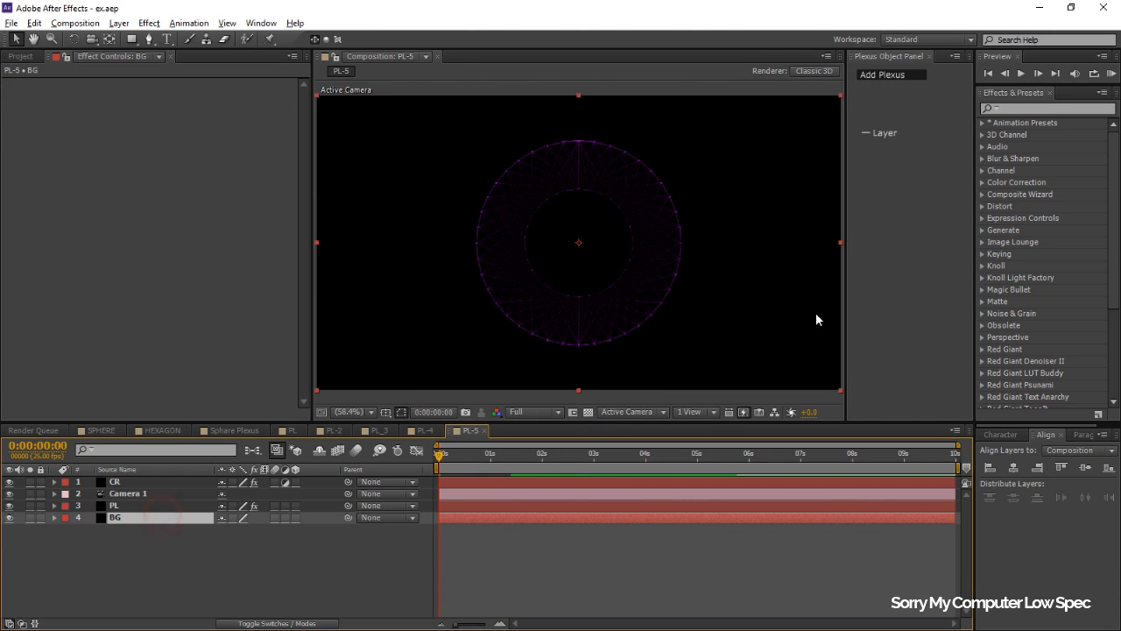
{"action": "left_click", "coordinate": [1012, 110]}
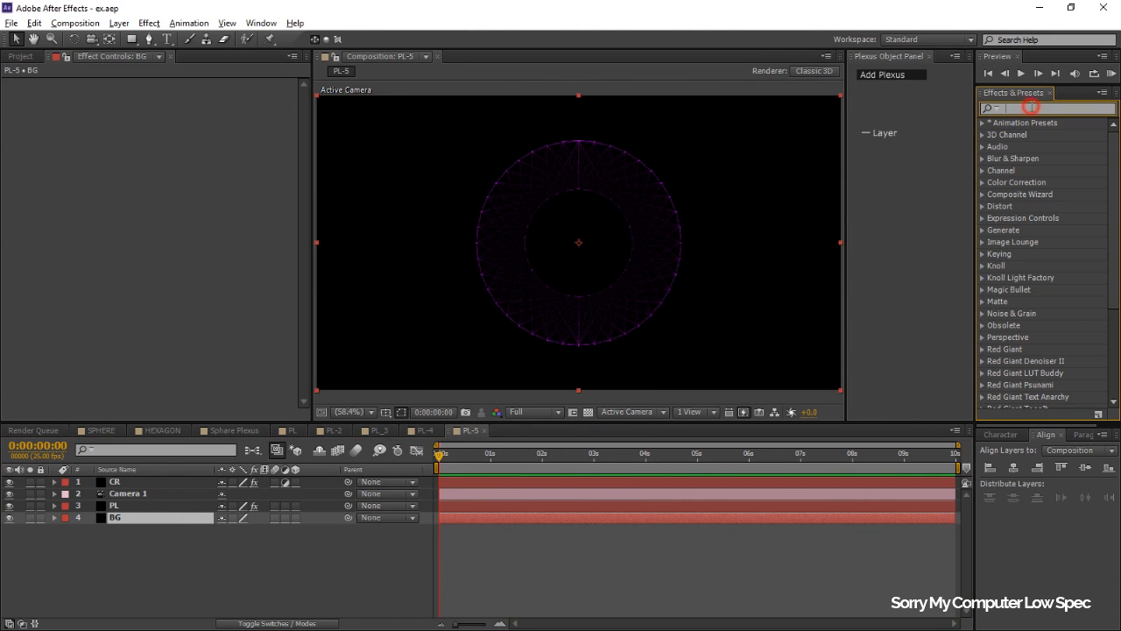
{"action": "type", "text": "ramp"}
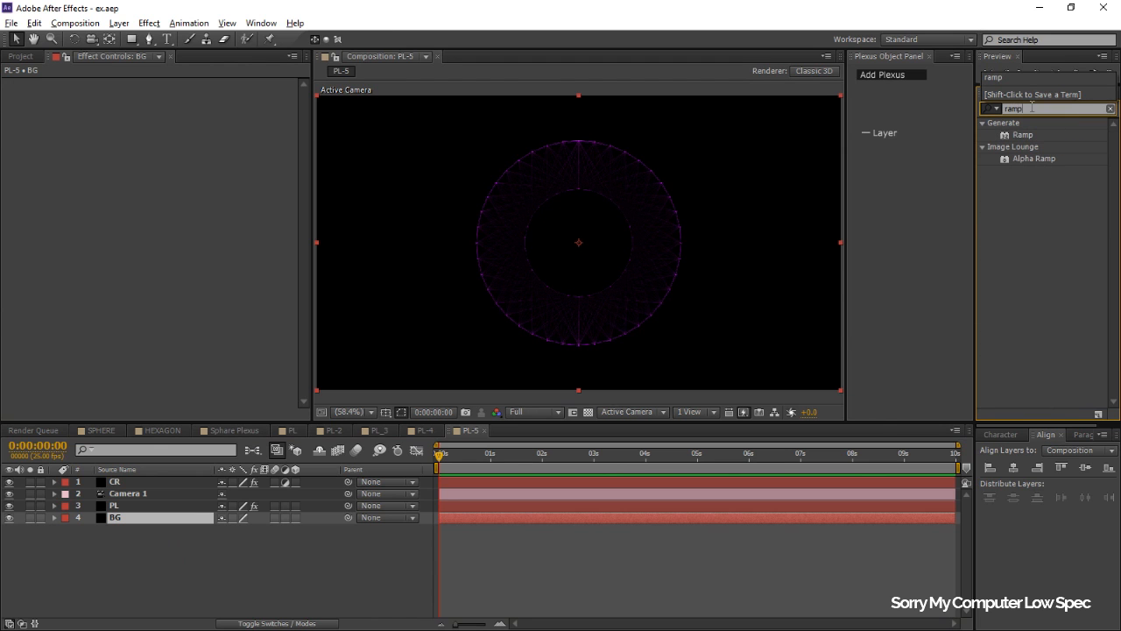
{"action": "double_click", "coordinate": [1026, 137]}
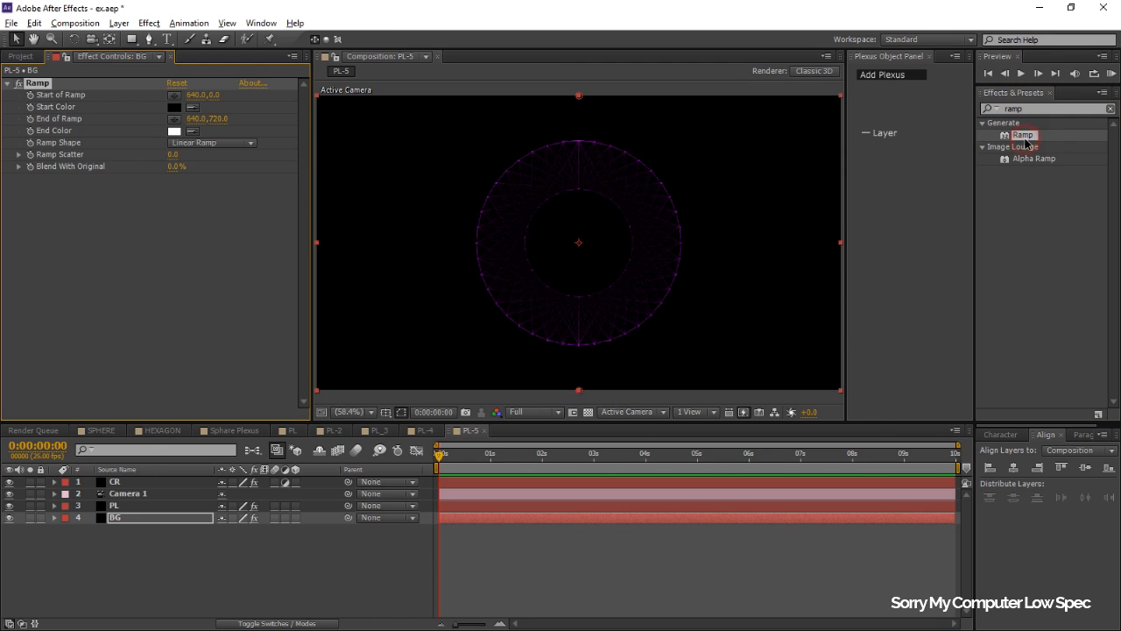
{"action": "left_click", "coordinate": [213, 145]}
{"action": "left_click", "coordinate": [214, 173]}
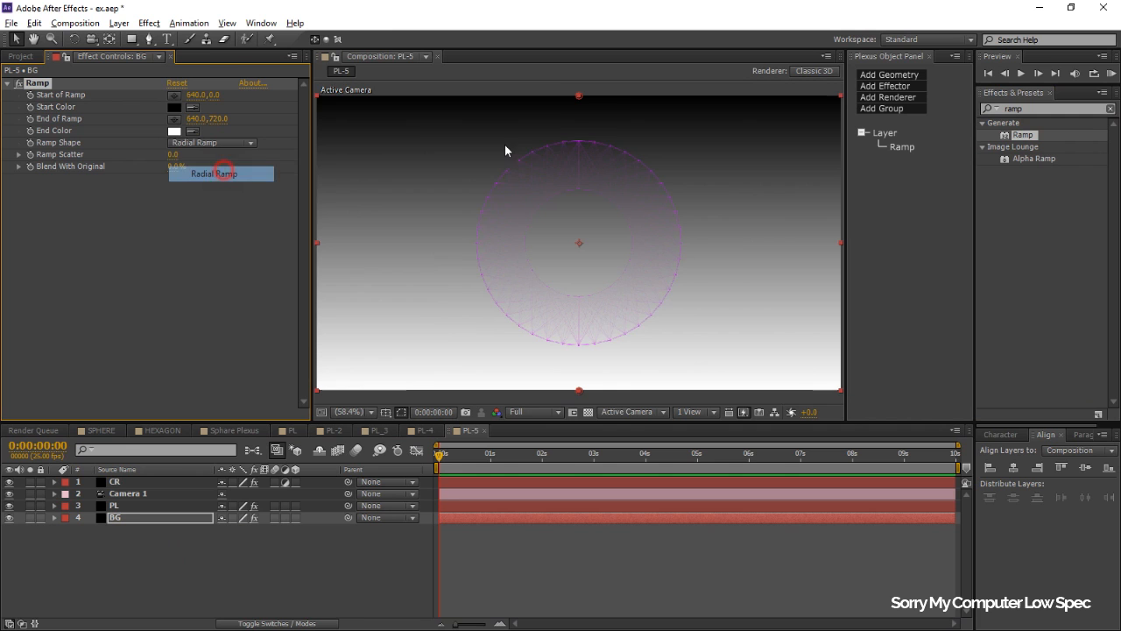
Step: Set the End Color of the BG layer's ramp to black
{"action": "left_click", "coordinate": [174, 131]}
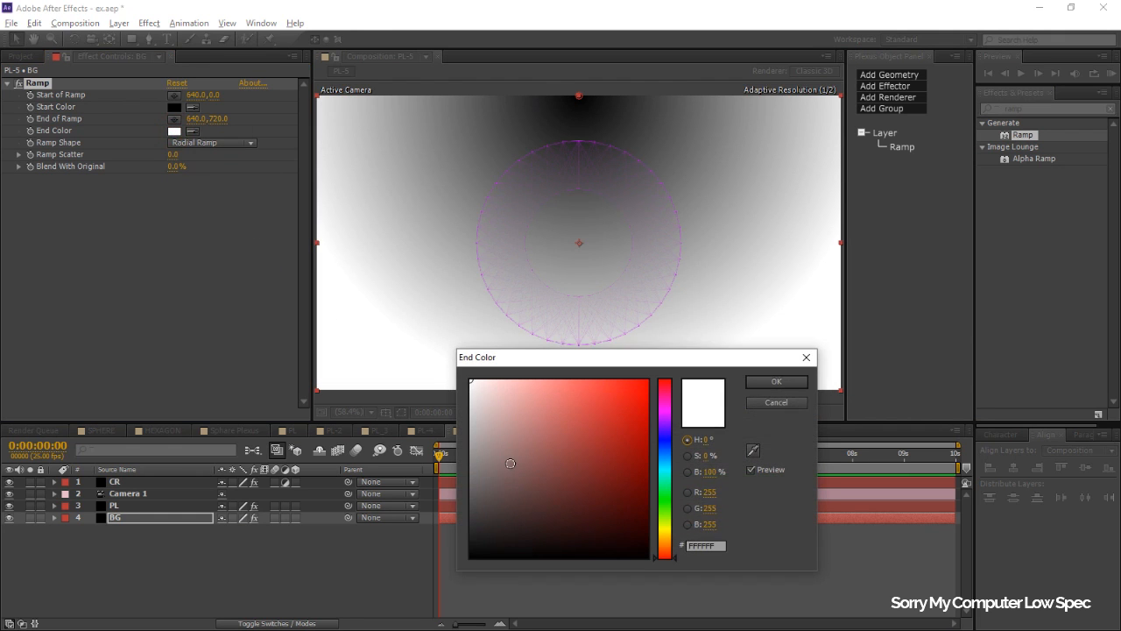
{"action": "left_click", "coordinate": [472, 555]}
{"action": "left_click", "coordinate": [790, 382]}
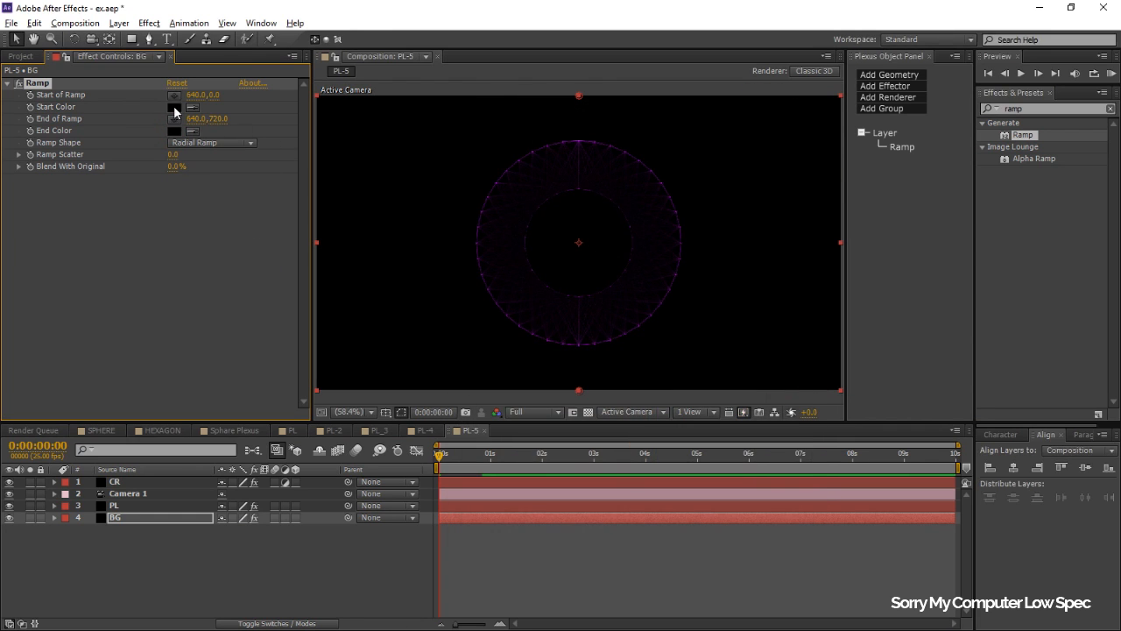
Step: Set the BG ramp's Start Color to dark blue, about 07002B, move its end point to 640, 1046 and save
{"action": "left_click", "coordinate": [174, 106]}
{"action": "left_click_drag", "start_coordinate": [673, 473], "coordinate": [671, 444]}
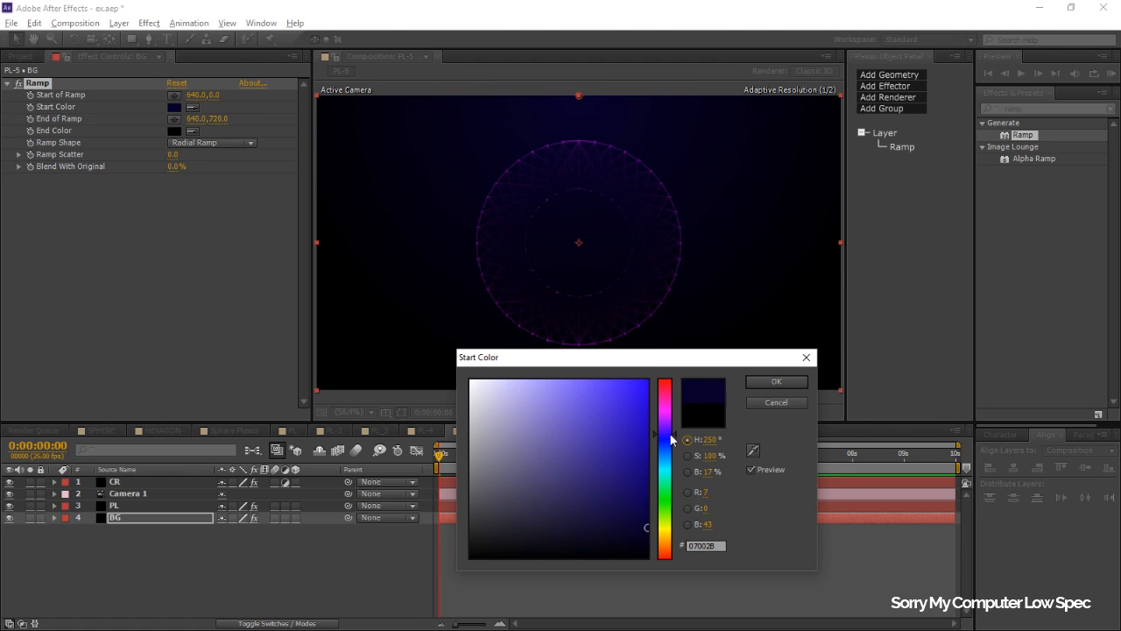
{"action": "left_click", "coordinate": [764, 389]}
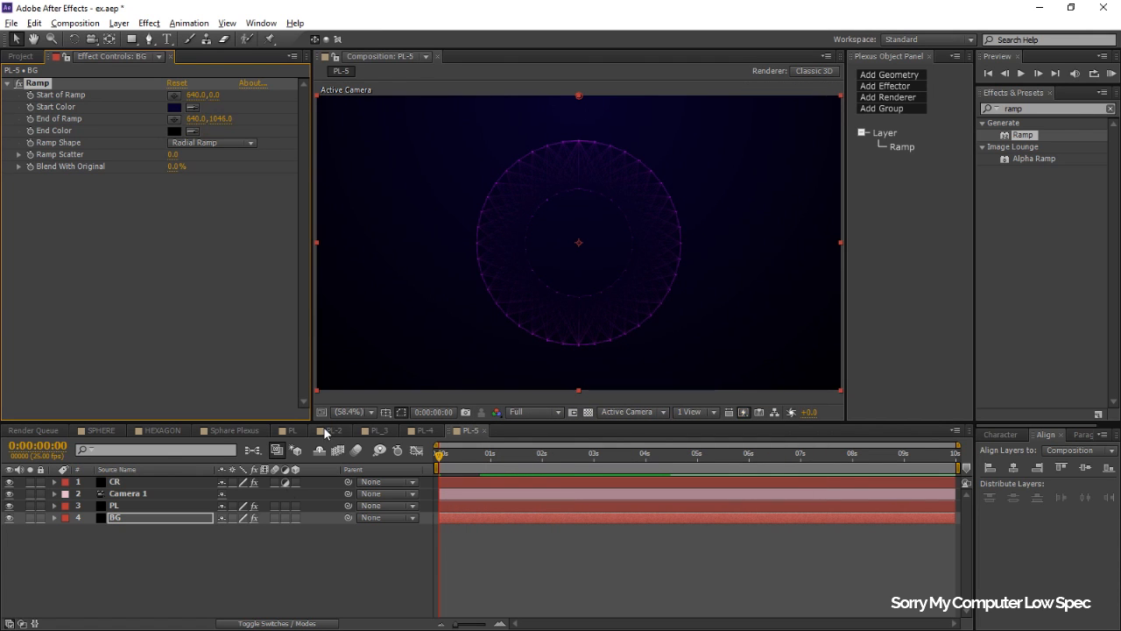
{"action": "key", "text": "ctrl+s"}
Step: Shift the CR layer's Color Control to a magenta hue and deselect the layer
{"action": "left_click", "coordinate": [112, 482]}
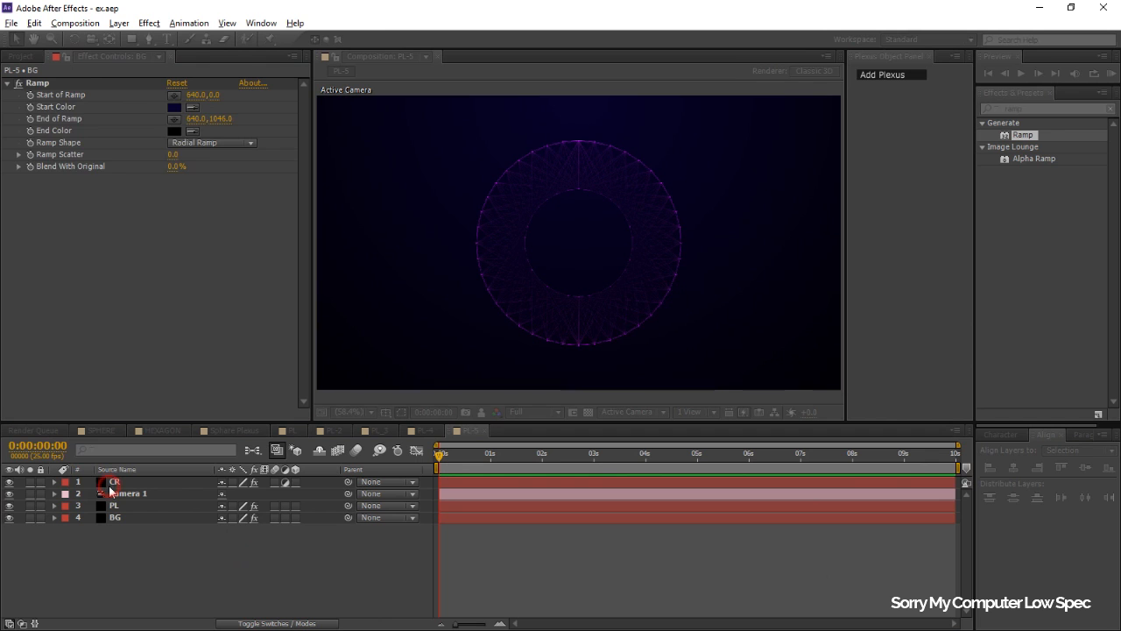
{"action": "left_click", "coordinate": [174, 96]}
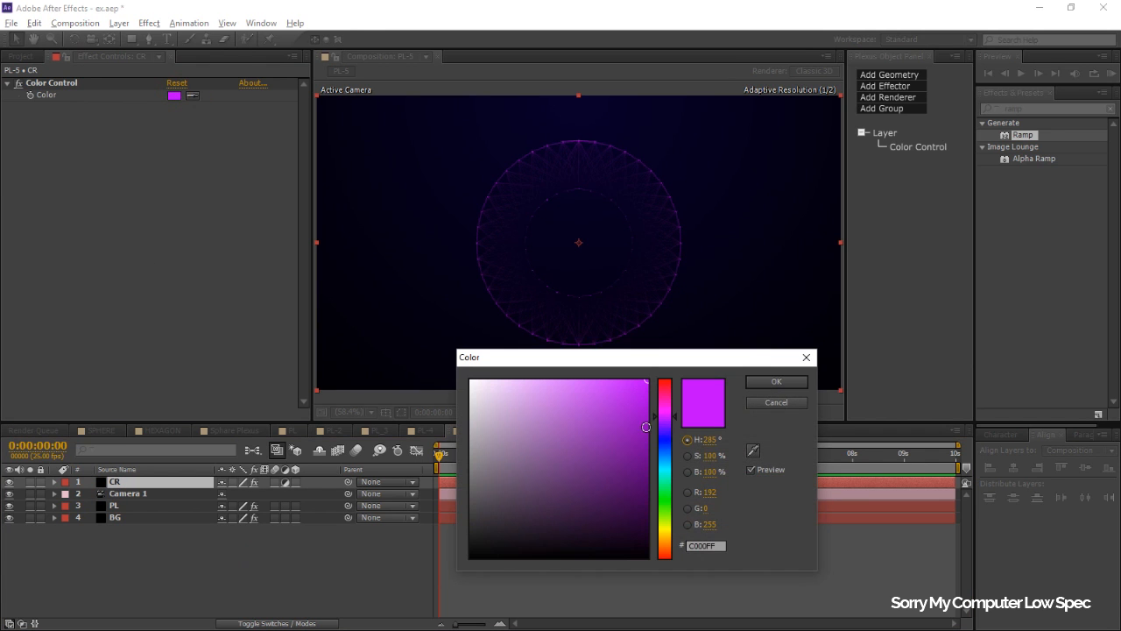
{"action": "left_click_drag", "start_coordinate": [670, 424], "coordinate": [676, 419]}
{"action": "left_click", "coordinate": [751, 383]}
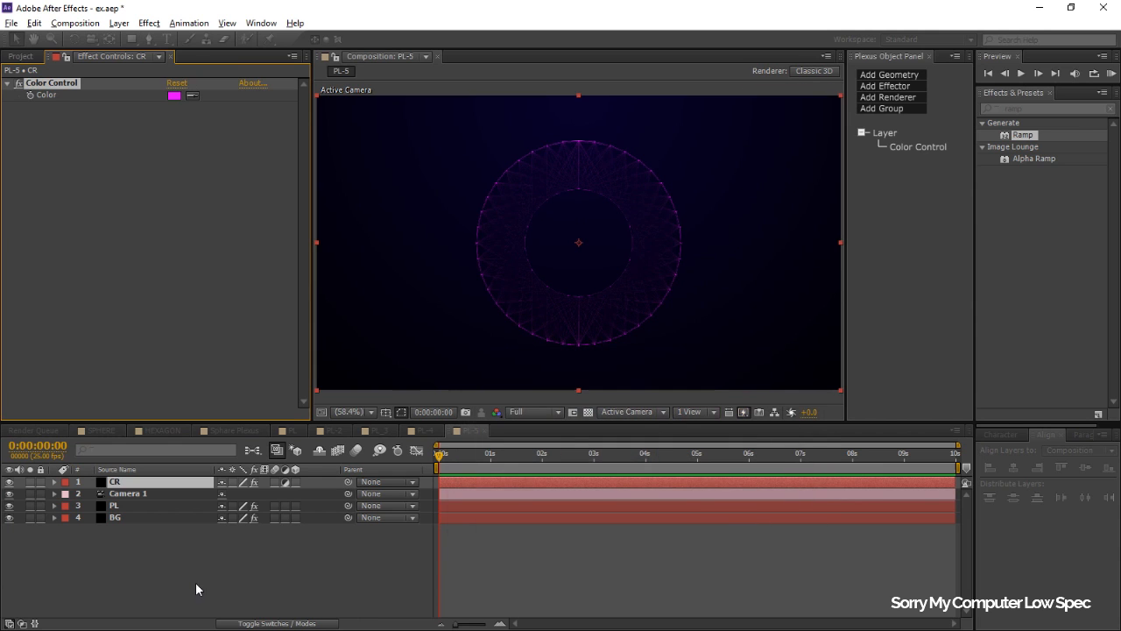
{"action": "left_click", "coordinate": [191, 589]}
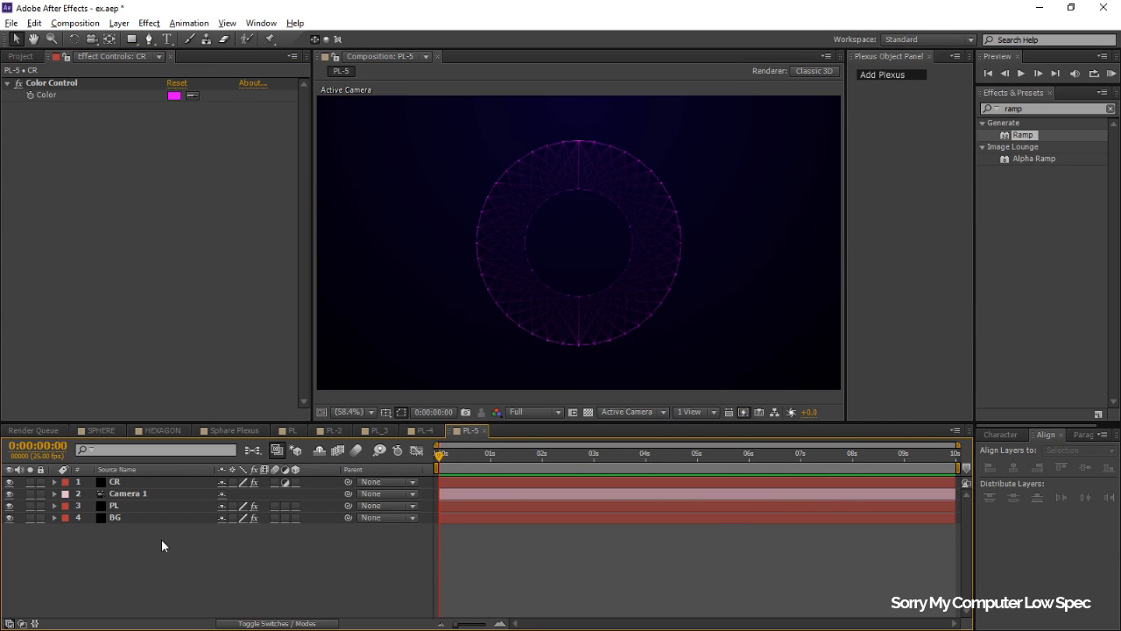
Step: Add a new null object to composition PL-5
{"action": "right_click", "coordinate": [199, 550]}
{"action": "mouse_move", "coordinate": [281, 410]}
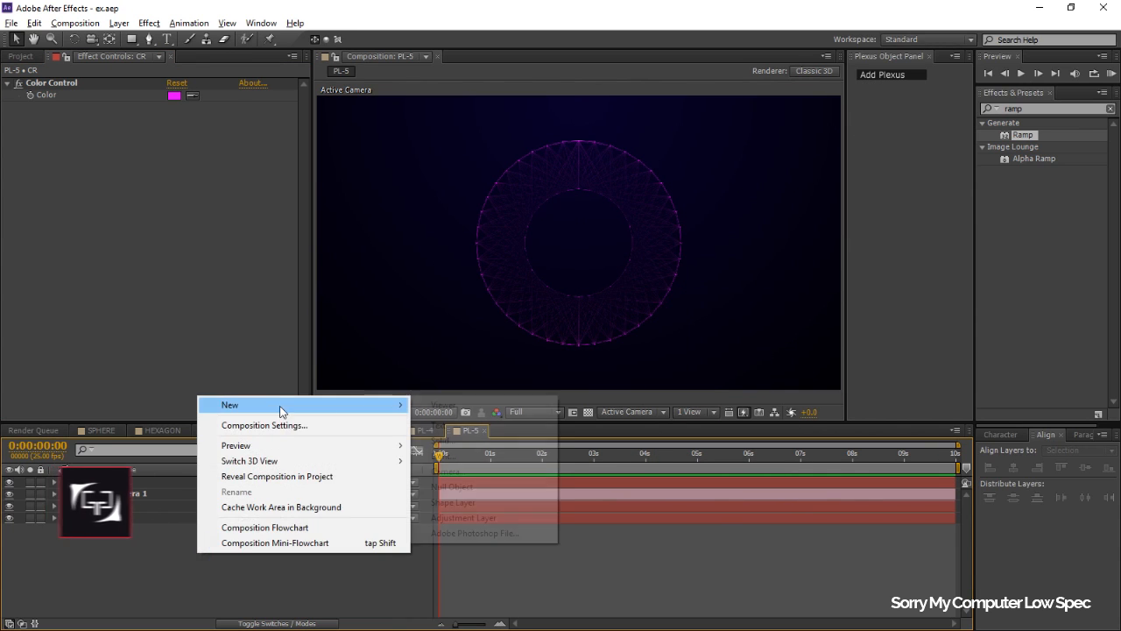
{"action": "left_click", "coordinate": [478, 486]}
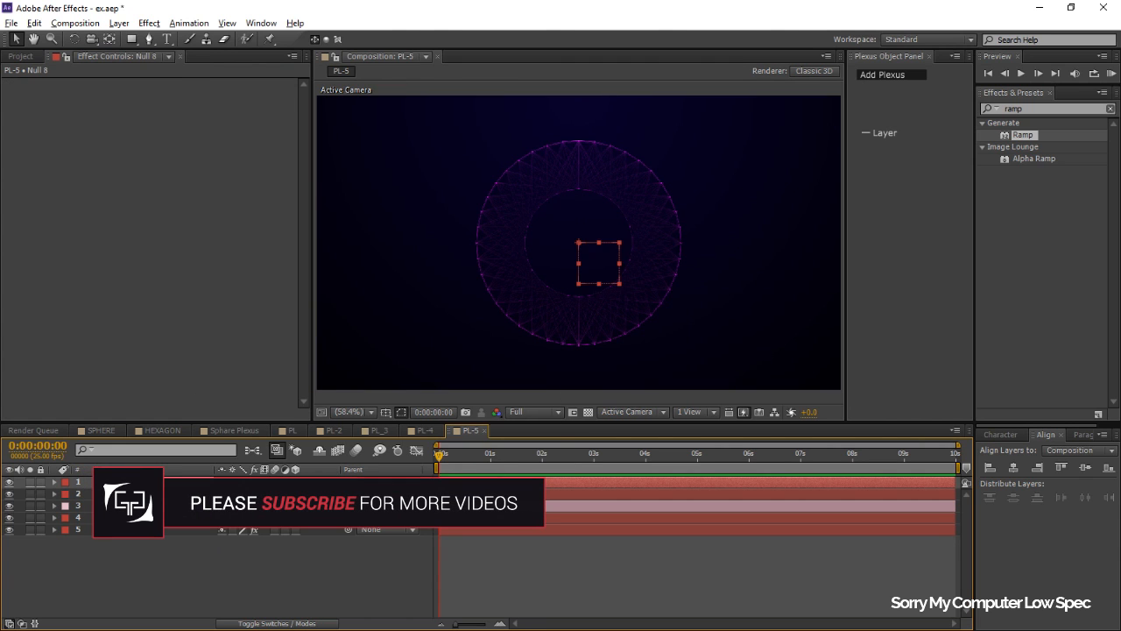
Step: Move Camera 1 directly below the null layer, make the null 3D and parent the camera to it
{"action": "left_click", "coordinate": [127, 506]}
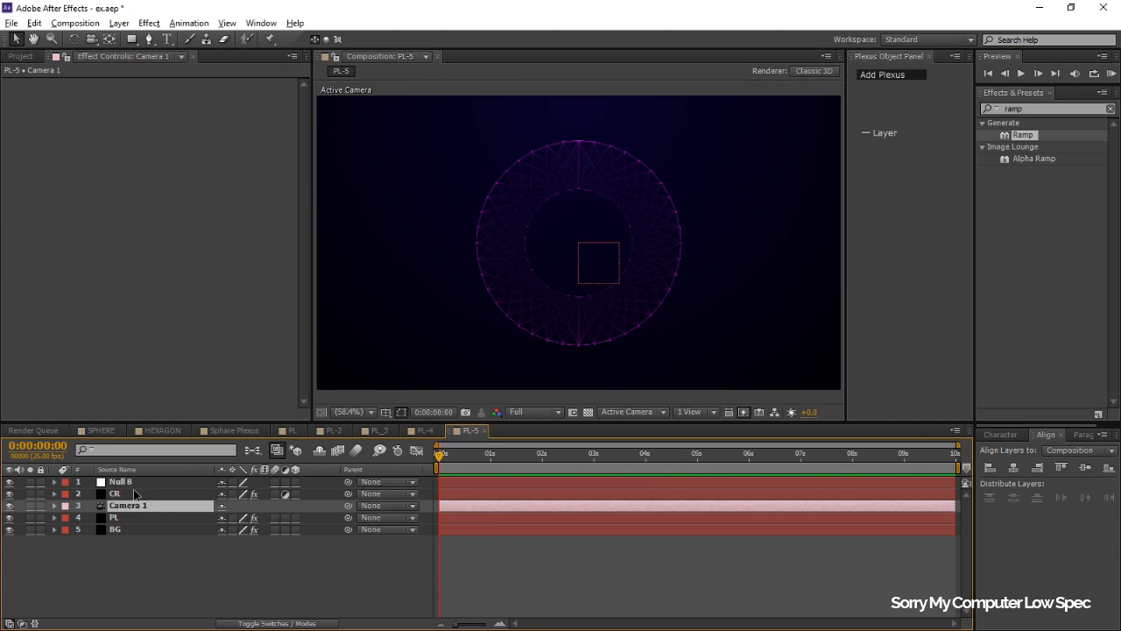
{"action": "left_click_drag", "start_coordinate": [134, 495], "coordinate": [134, 489]}
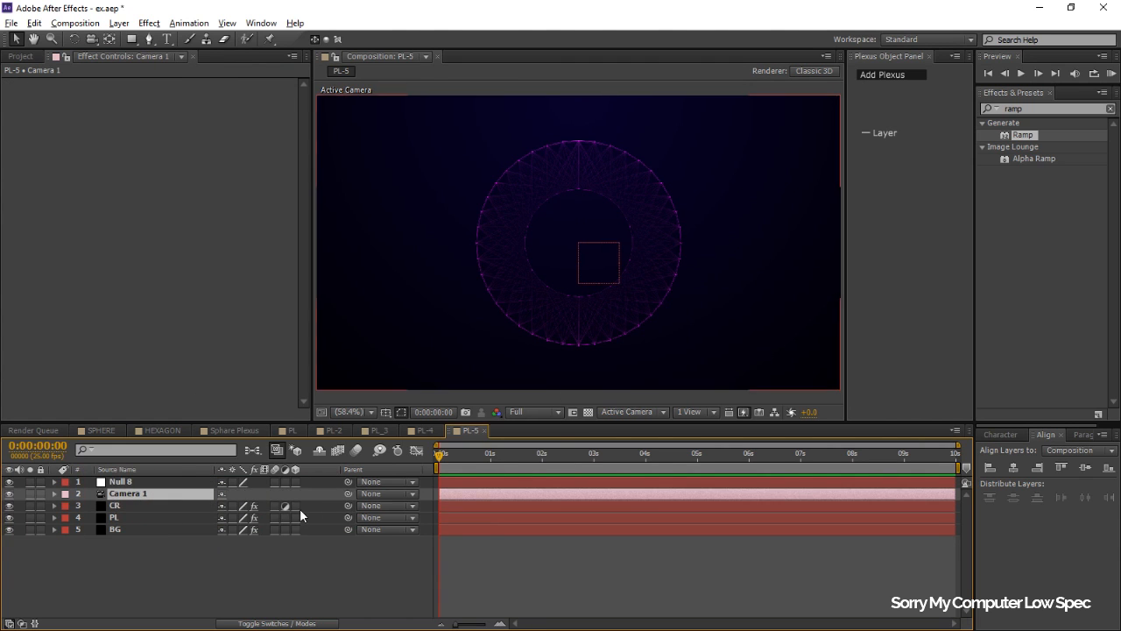
{"action": "left_click", "coordinate": [238, 577]}
Step: Set the null layer's Z position to 165, collapse its properties, fit the composition view and save the project
{"action": "left_click", "coordinate": [154, 484]}
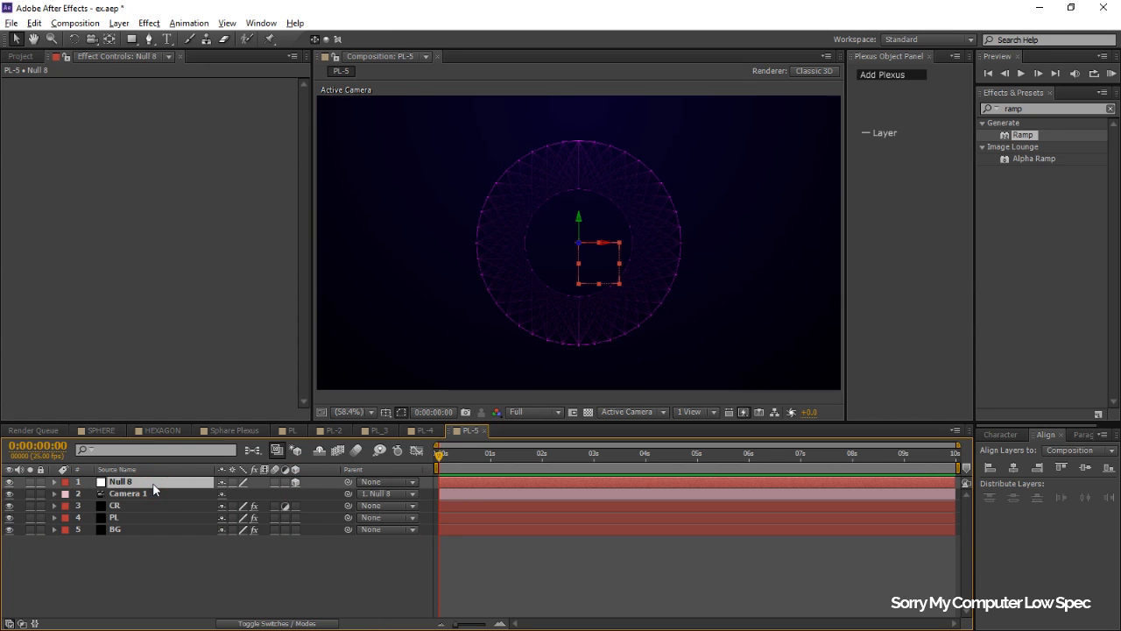
{"action": "left_click", "coordinate": [53, 482]}
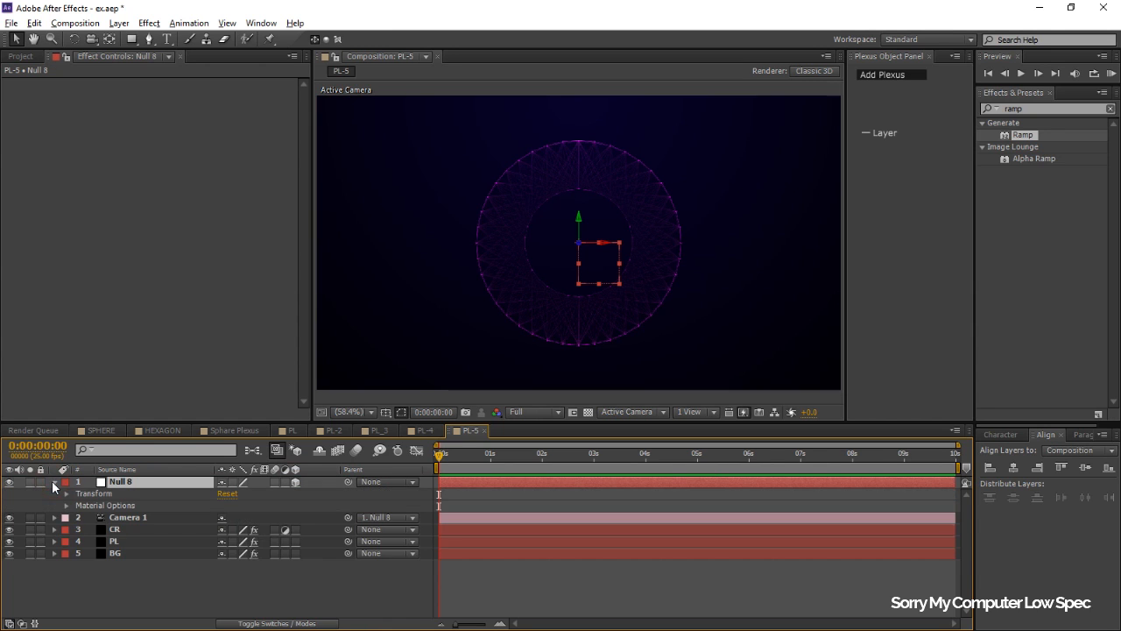
{"action": "left_click", "coordinate": [67, 493]}
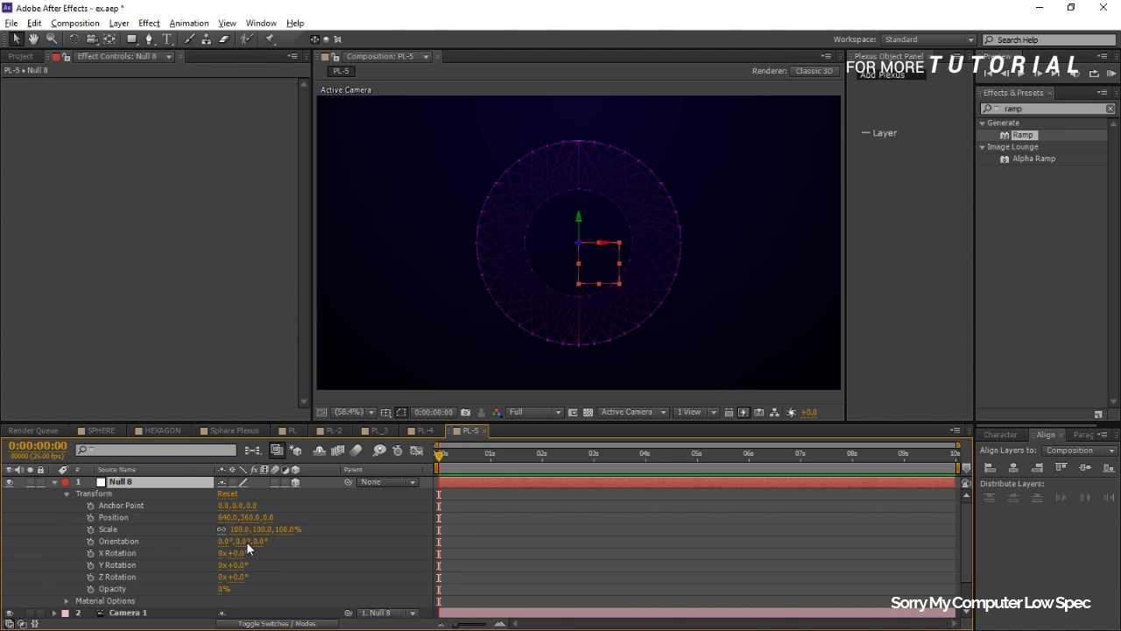
{"action": "left_click", "coordinate": [267, 516]}
{"action": "type", "text": "165"}
{"action": "key", "text": "Return"}
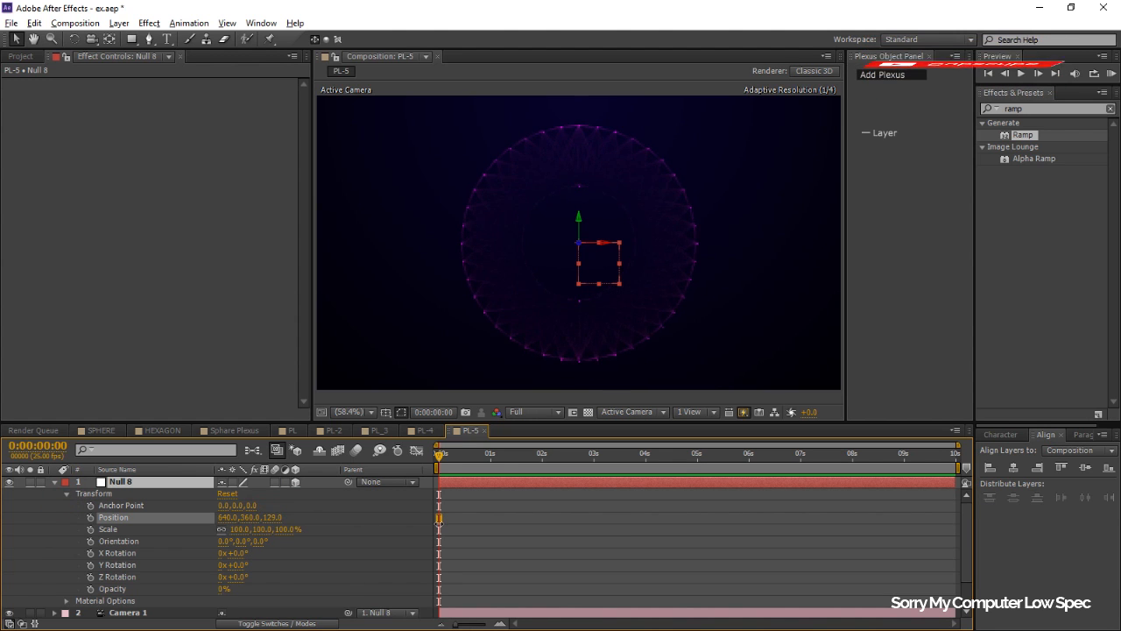
{"action": "left_click", "coordinate": [350, 412]}
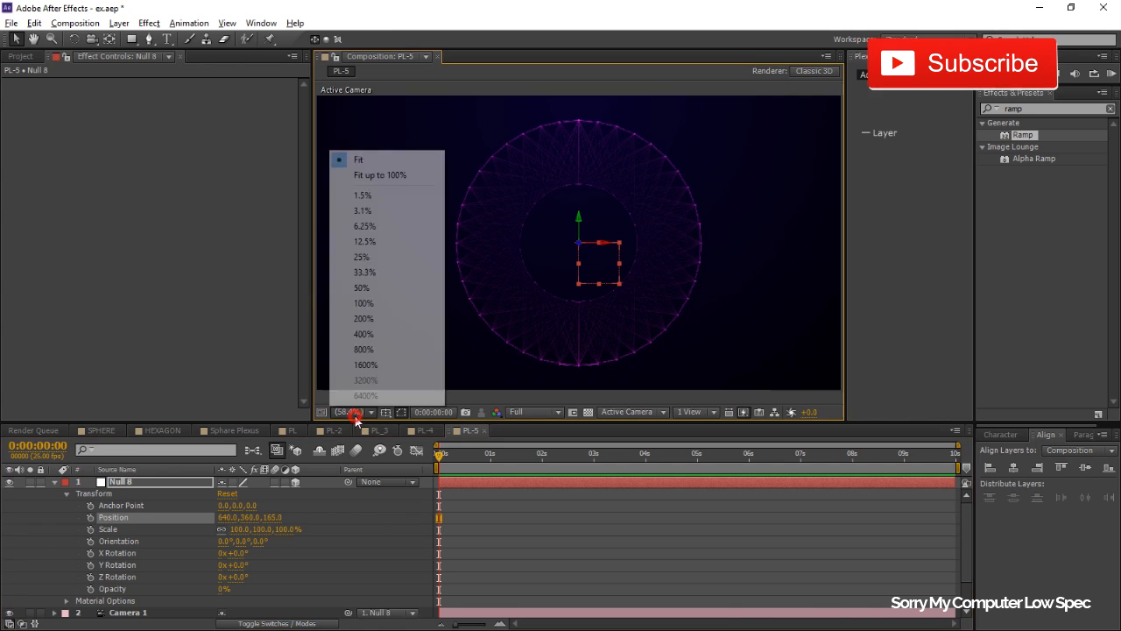
{"action": "left_click", "coordinate": [362, 162]}
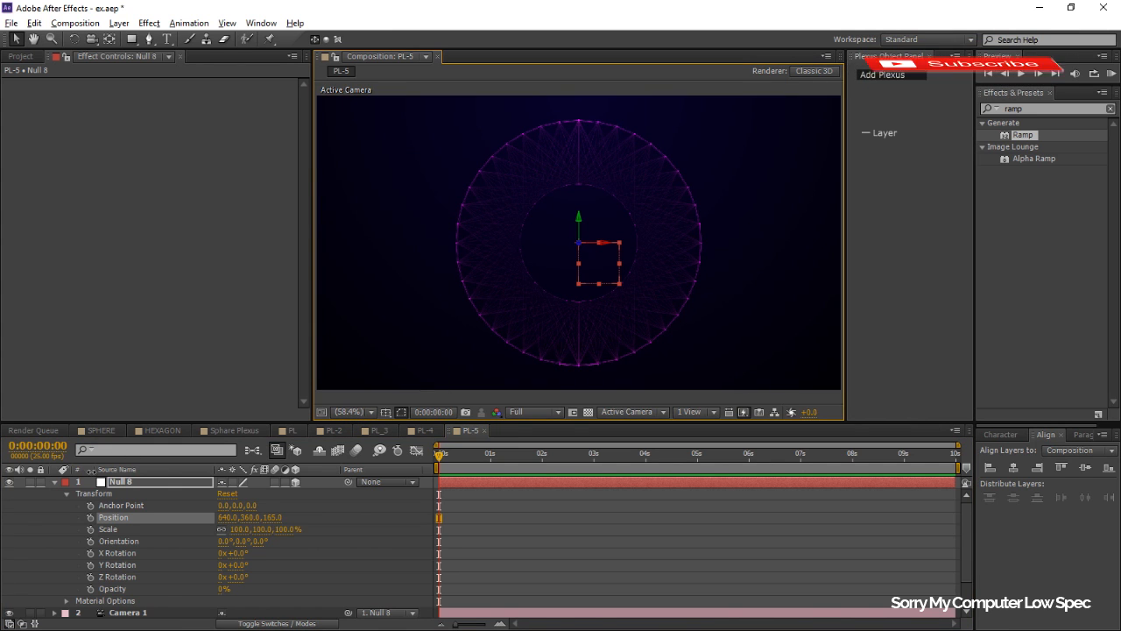
{"action": "left_click", "coordinate": [55, 483]}
{"action": "left_click", "coordinate": [184, 606]}
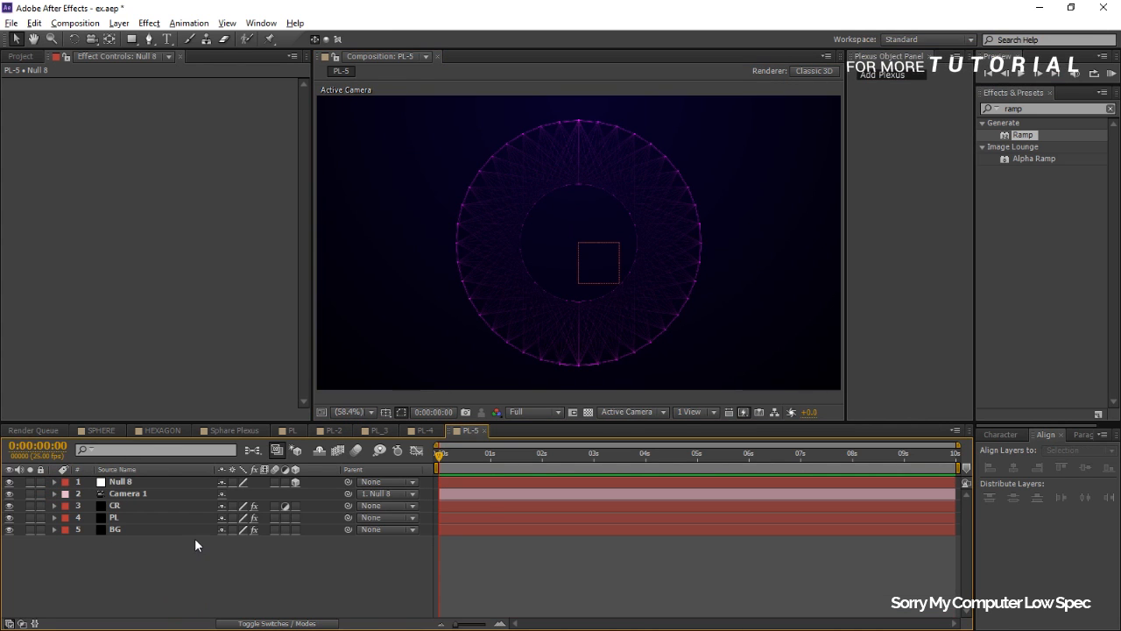
{"action": "key", "text": "ctrl+s"}
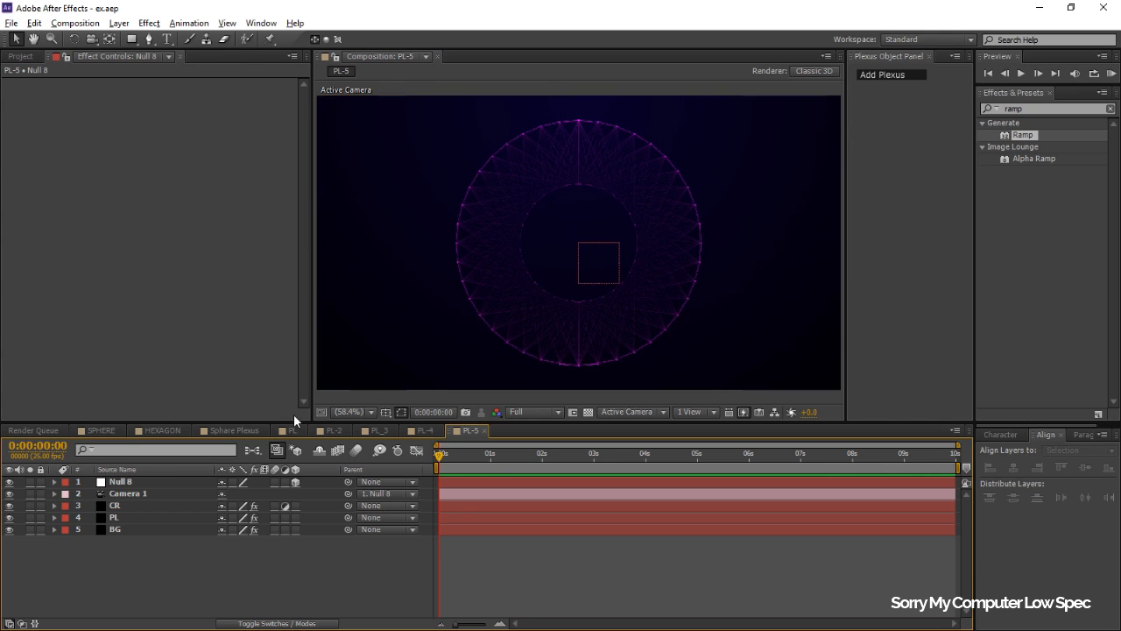
Step: Add a Plexus Triangulation Renderer to the PL layer and set it to draw triangles between Vertices of Two Groups
{"action": "left_click", "coordinate": [156, 517]}
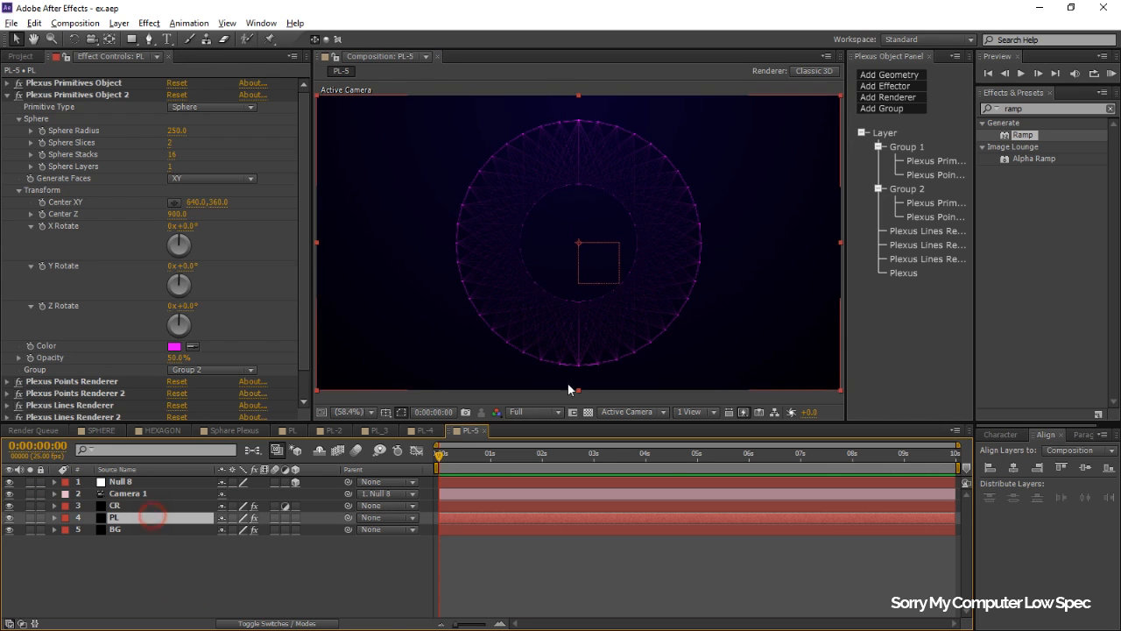
{"action": "left_click", "coordinate": [906, 105]}
{"action": "left_click", "coordinate": [893, 158]}
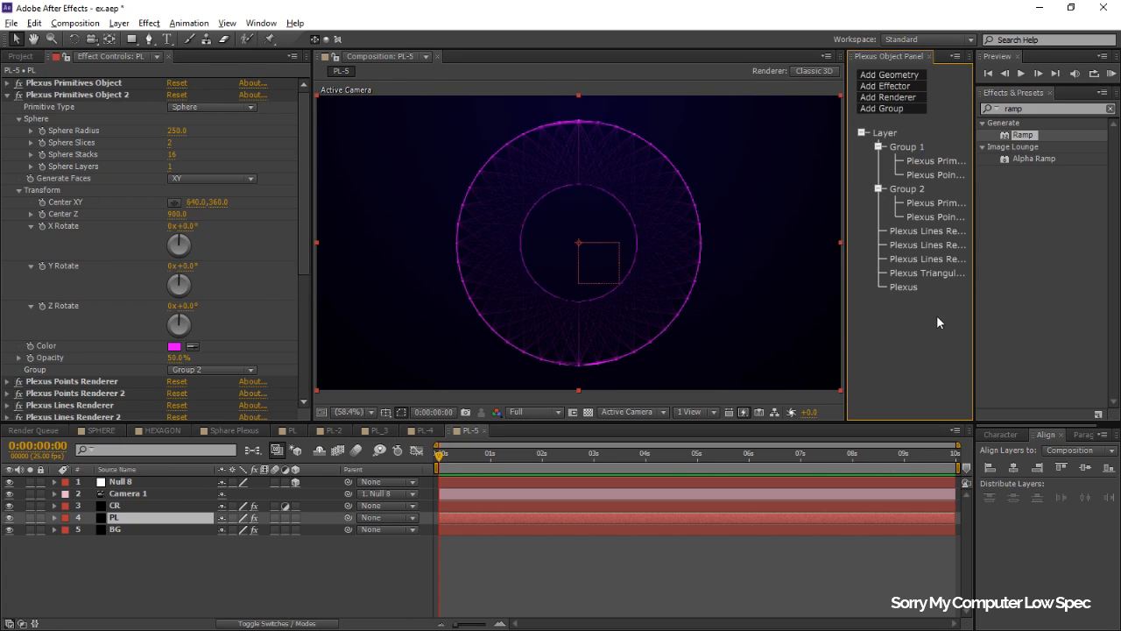
{"action": "left_click", "coordinate": [934, 278]}
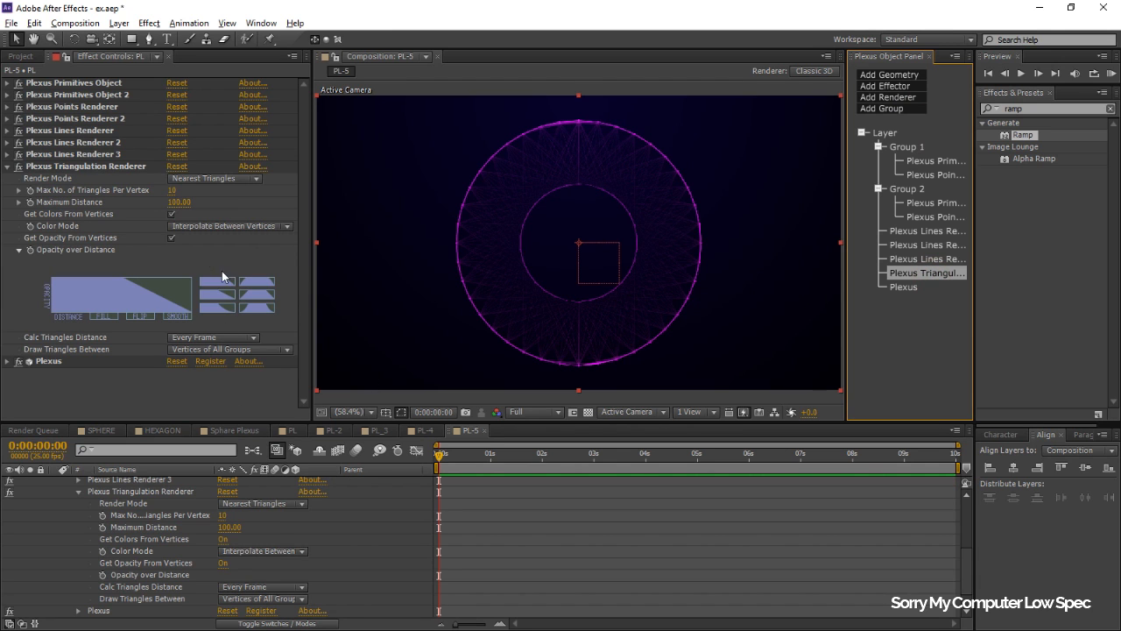
{"action": "left_click", "coordinate": [213, 351]}
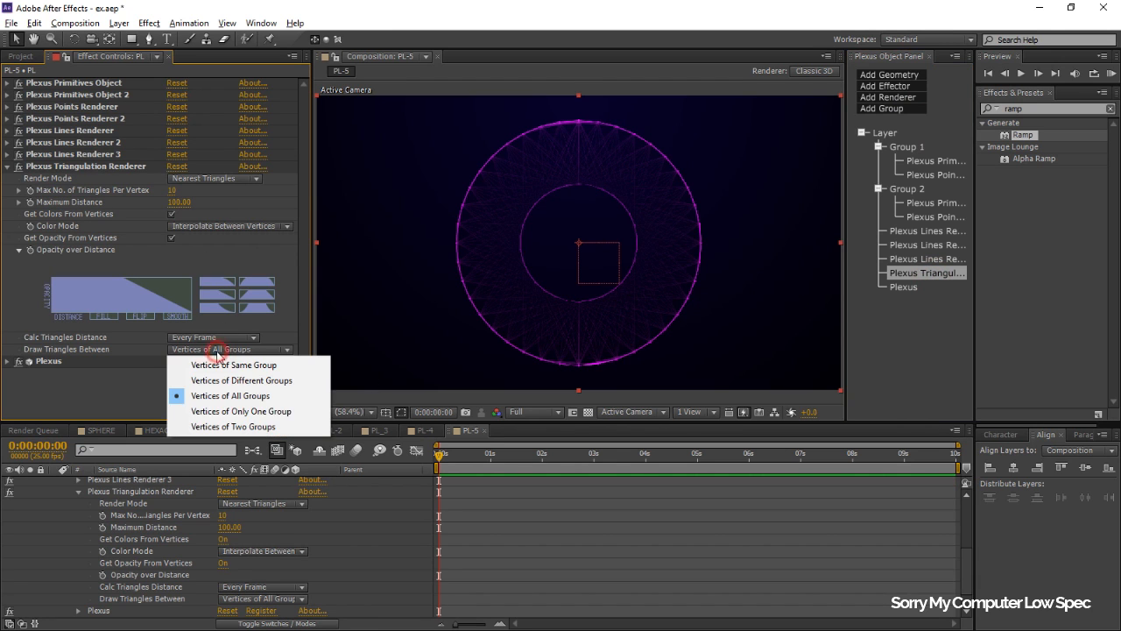
{"action": "left_click", "coordinate": [292, 429]}
Step: Raise the triangulation renderer's Maximum Distance to 909, trying an Opacity over Distance preset, and save the project
{"action": "left_click_drag", "start_coordinate": [179, 202], "coordinate": [216, 202]}
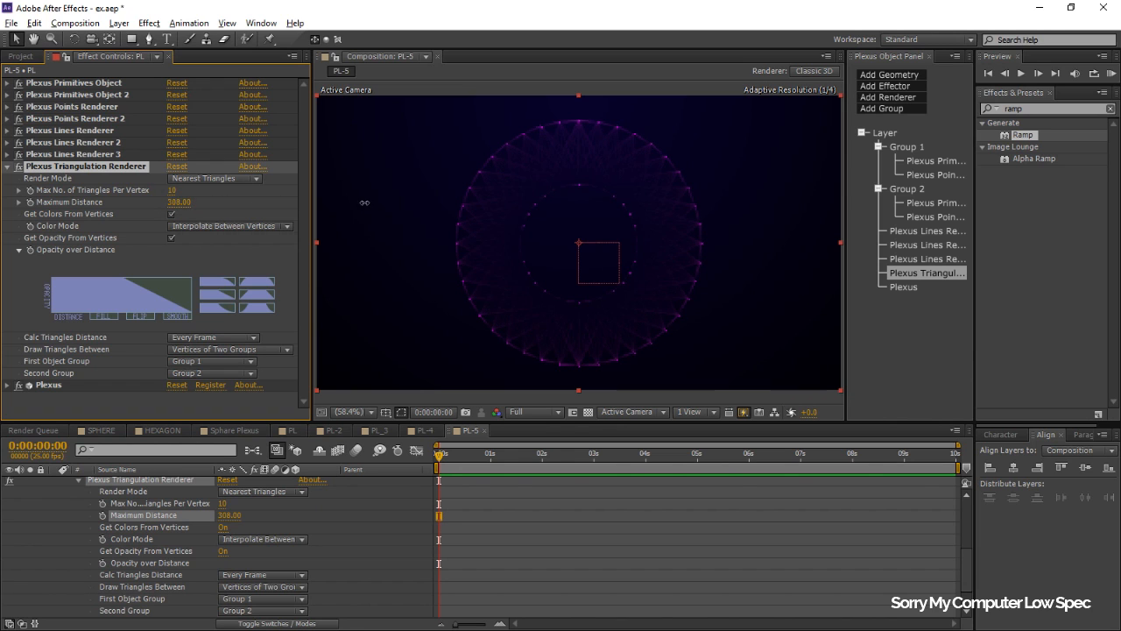
{"action": "left_click_drag", "start_coordinate": [179, 202], "coordinate": [217, 202]}
{"action": "left_click_drag", "start_coordinate": [499, 230], "coordinate": [348, 236]}
{"action": "left_click_drag", "start_coordinate": [177, 202], "coordinate": [211, 204]}
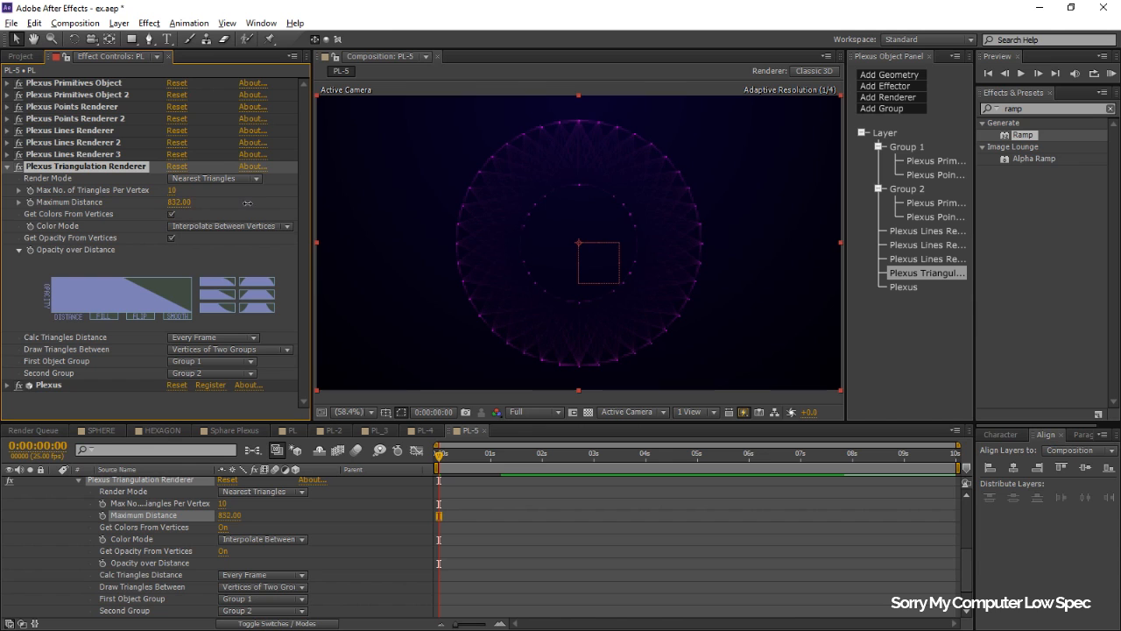
{"action": "mouse_move", "coordinate": [215, 204]}
{"action": "left_mouse_down"}
{"action": "mouse_move", "coordinate": [239, 207]}
{"action": "mouse_move", "coordinate": [215, 209]}
{"action": "left_mouse_up"}
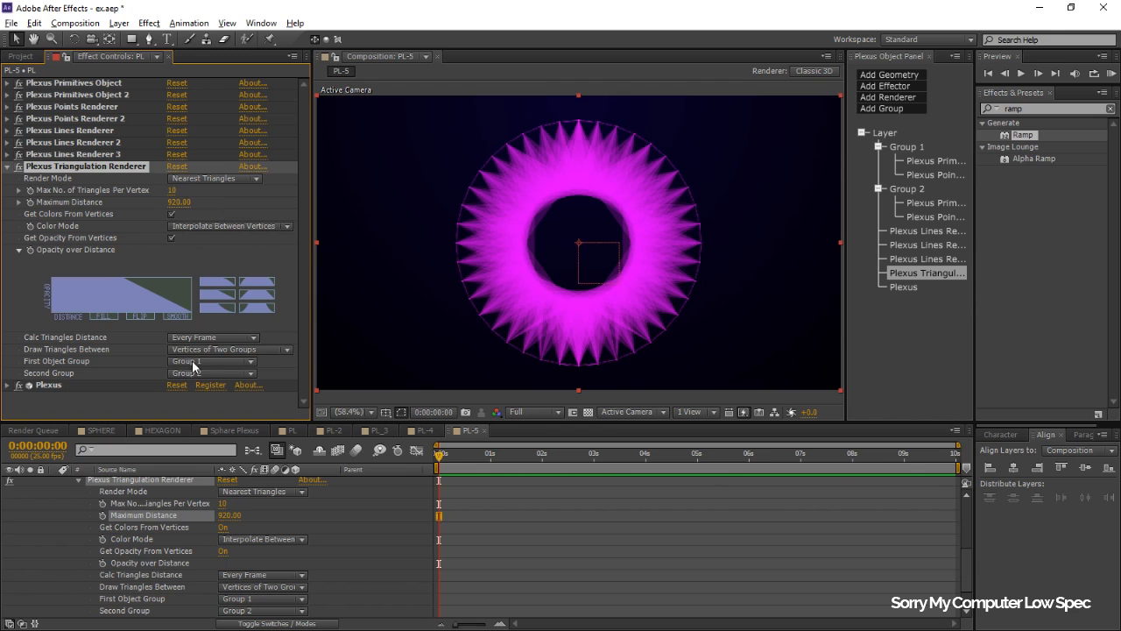
{"action": "left_click", "coordinate": [218, 294]}
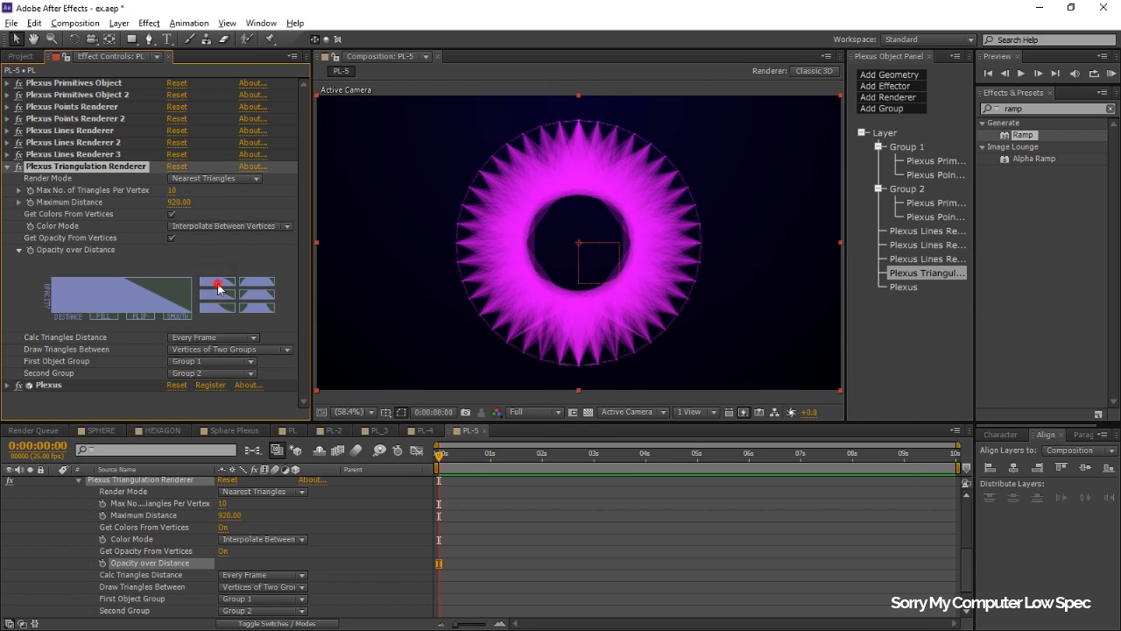
{"action": "left_click", "coordinate": [221, 295]}
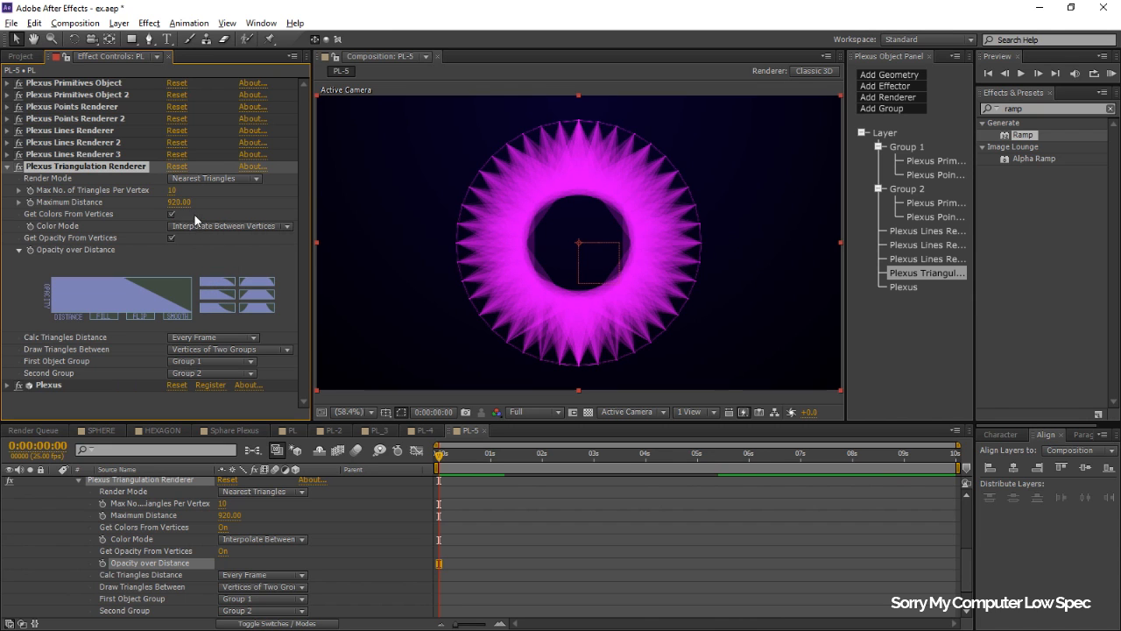
{"action": "mouse_move", "coordinate": [182, 205]}
{"action": "left_mouse_down"}
{"action": "mouse_move", "coordinate": [175, 211]}
{"action": "mouse_move", "coordinate": [186, 210]}
{"action": "left_mouse_up"}
{"action": "key", "text": "ctrl+s"}
Step: Examine the triangulated ring at 100% magnification, collapse the PL layer's properties and fit the whole composition in view again
{"action": "key", "text": "slash"}
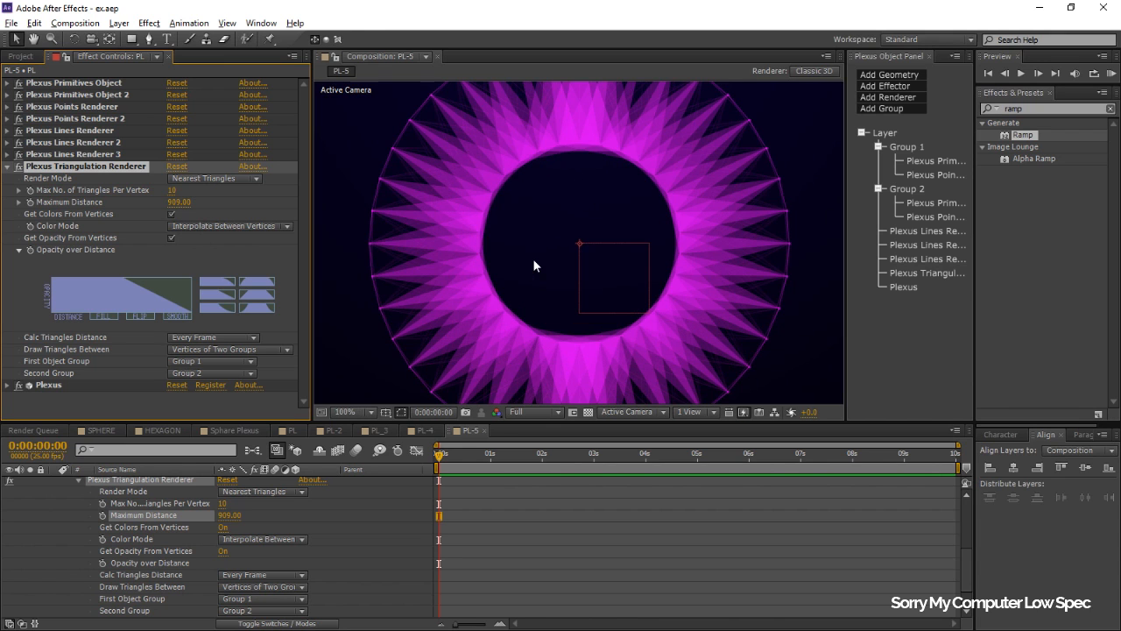
{"action": "scroll", "coordinate": [93, 537], "scroll_direction": "up", "scroll_amount": 5}
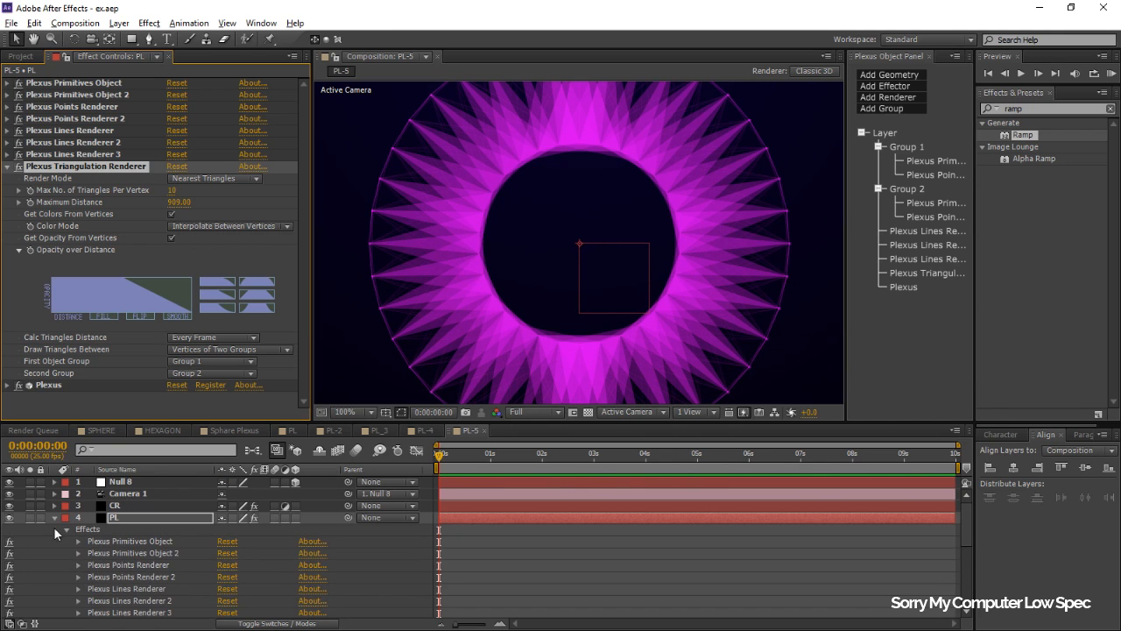
{"action": "left_click", "coordinate": [53, 519]}
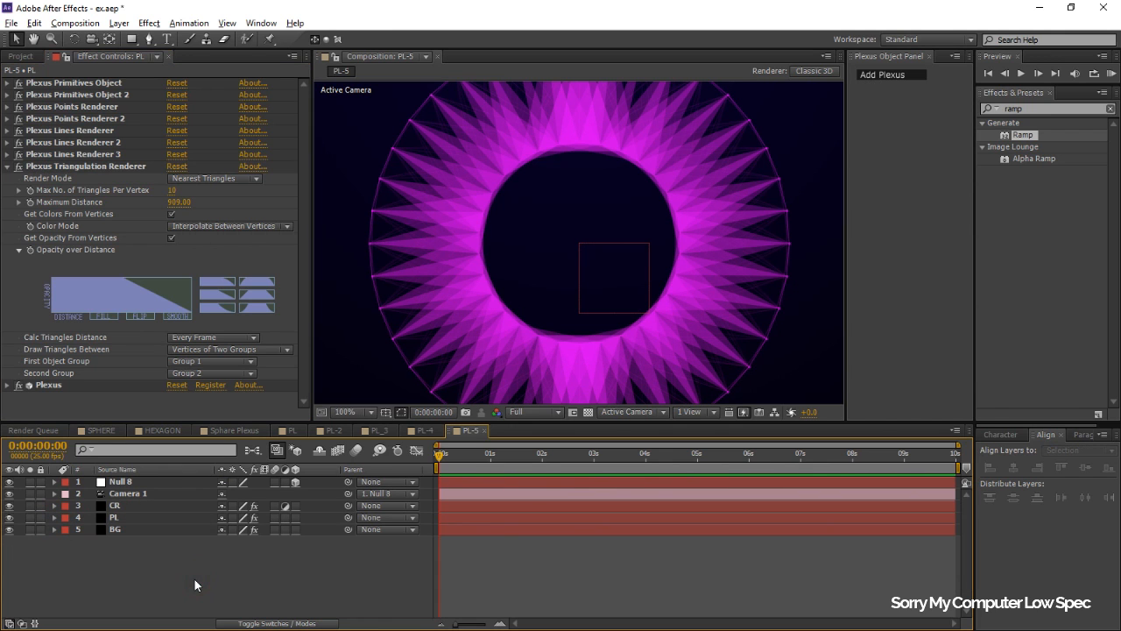
{"action": "left_click", "coordinate": [354, 412]}
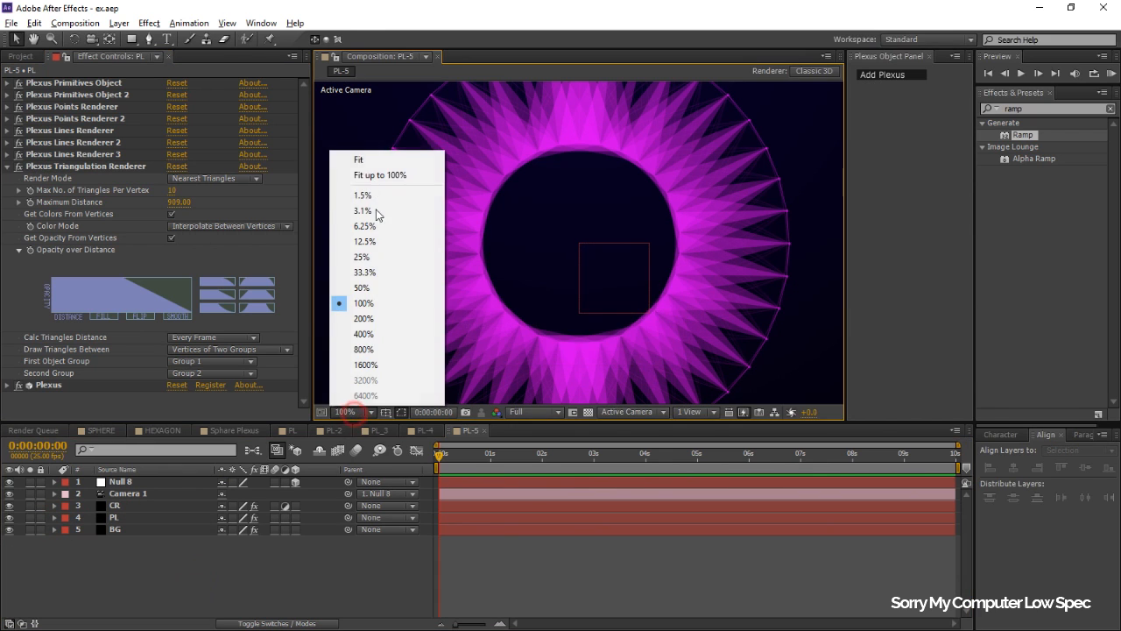
{"action": "left_click", "coordinate": [378, 161]}
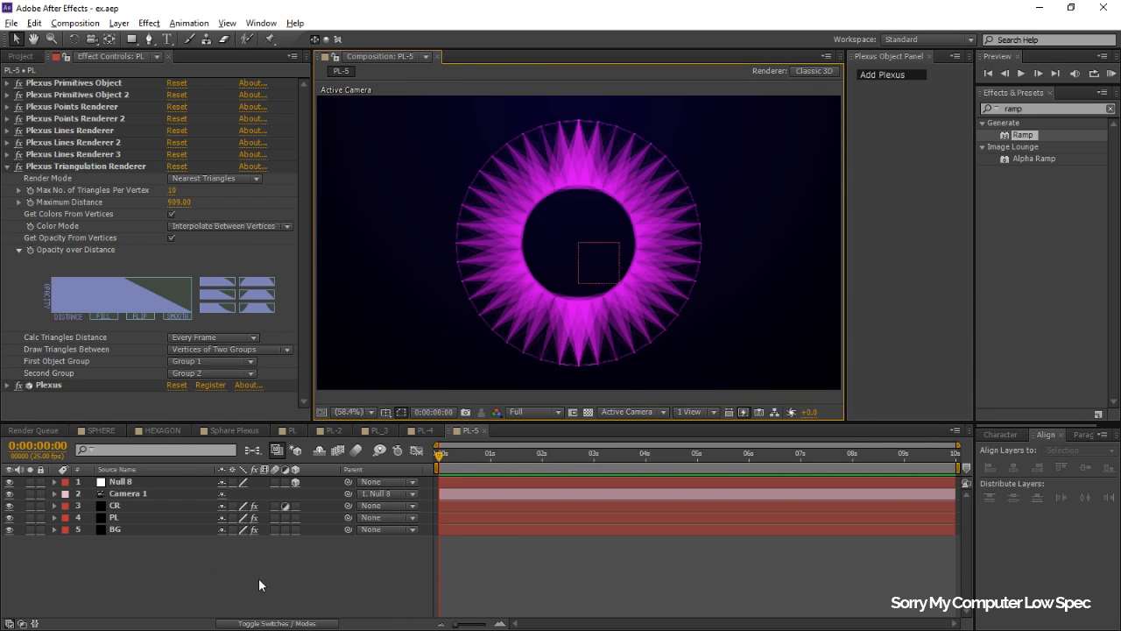
{"action": "scroll", "coordinate": [661, 249], "scroll_direction": "down", "scroll_amount": 1}
{"action": "scroll", "coordinate": [661, 249], "scroll_direction": "up", "scroll_amount": 1}
{"action": "scroll", "coordinate": [661, 249], "scroll_direction": "down", "scroll_amount": 1}
{"action": "scroll", "coordinate": [648, 258], "scroll_direction": "up", "scroll_amount": 1}
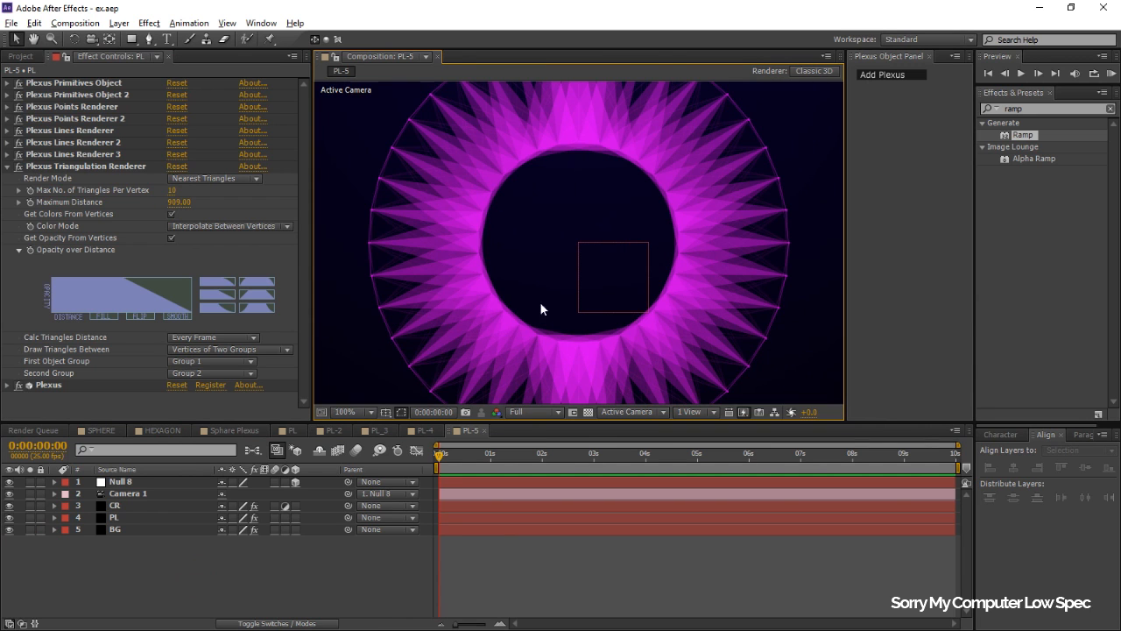
{"action": "left_click", "coordinate": [362, 412]}
{"action": "left_click", "coordinate": [386, 171]}
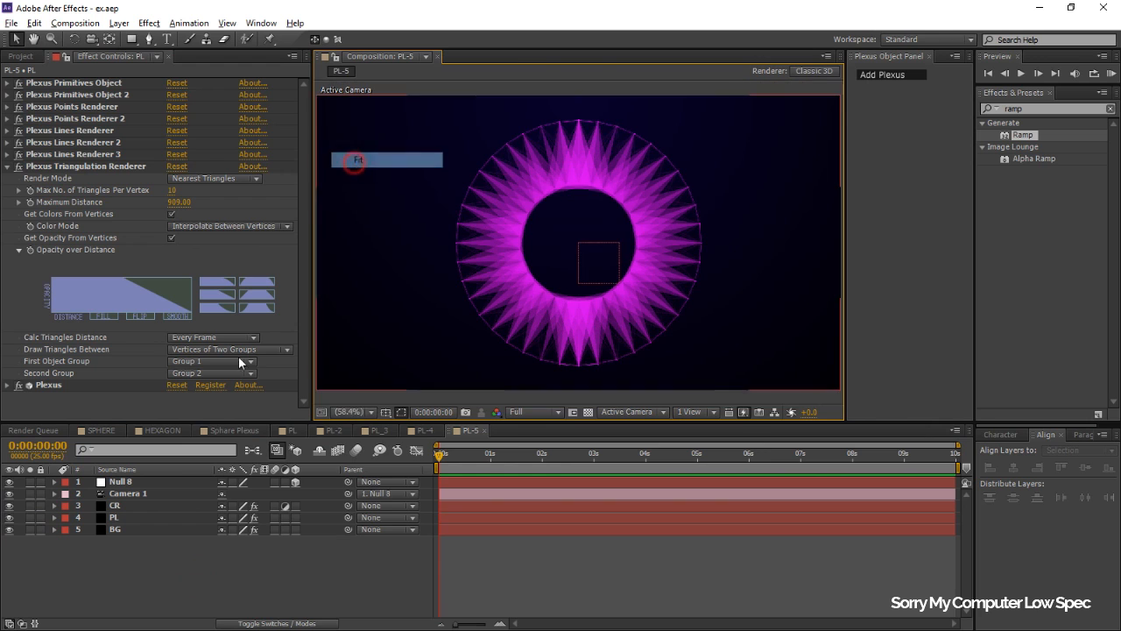
Step: Add a text layer reading GEOMETRIC inside the ring
{"action": "right_click", "coordinate": [170, 569]}
{"action": "mouse_move", "coordinate": [223, 424]}
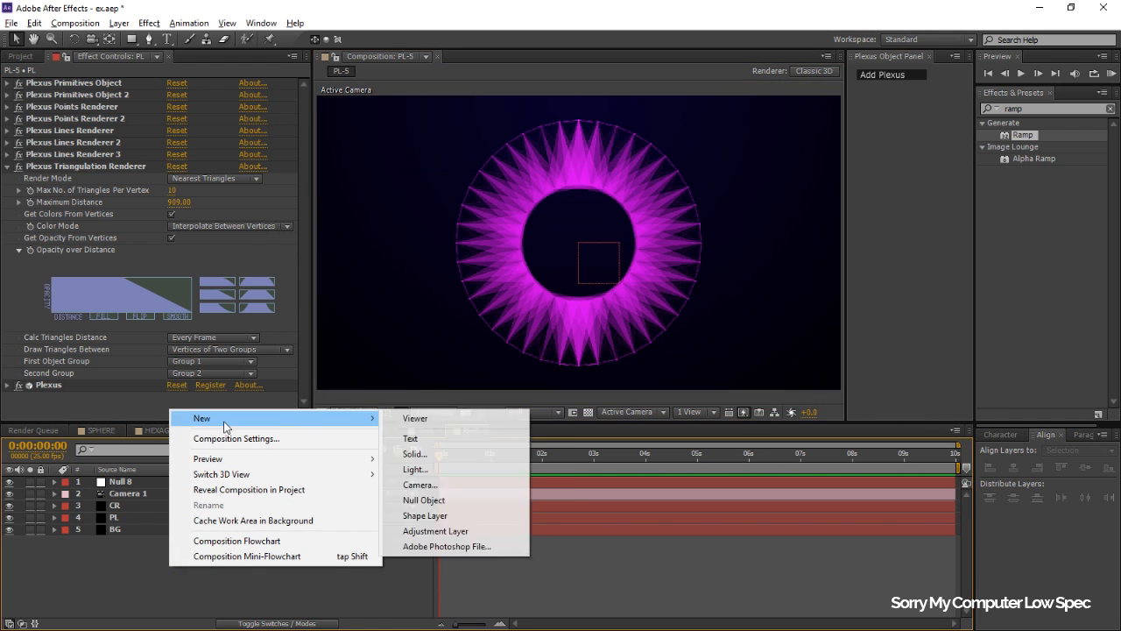
{"action": "left_click", "coordinate": [435, 442]}
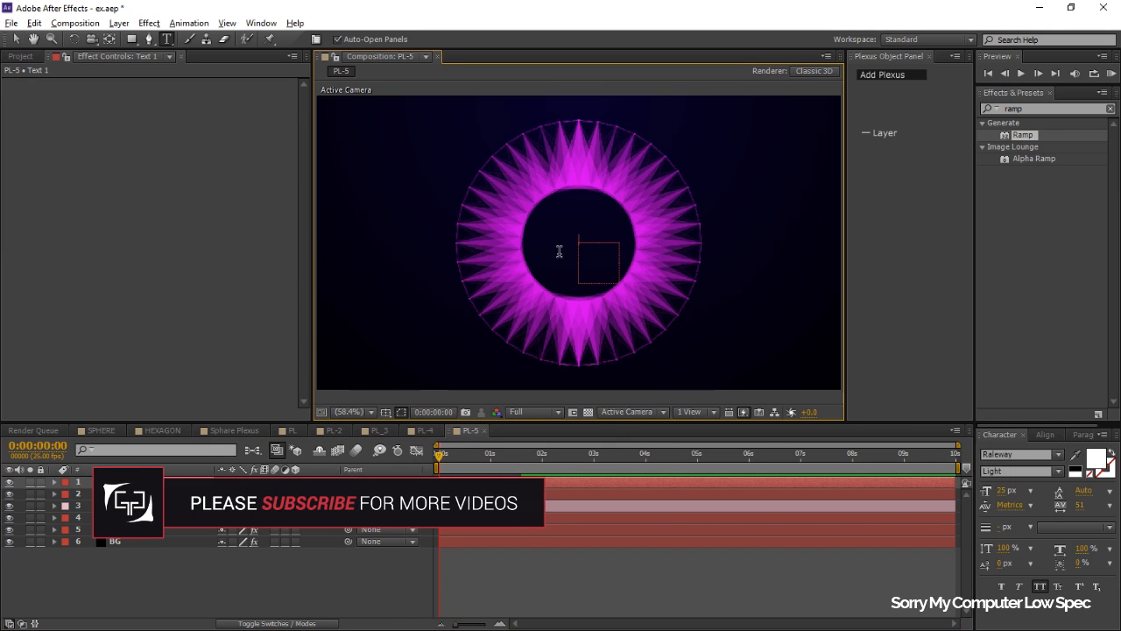
{"action": "type", "text": "GEOMETRIC"}
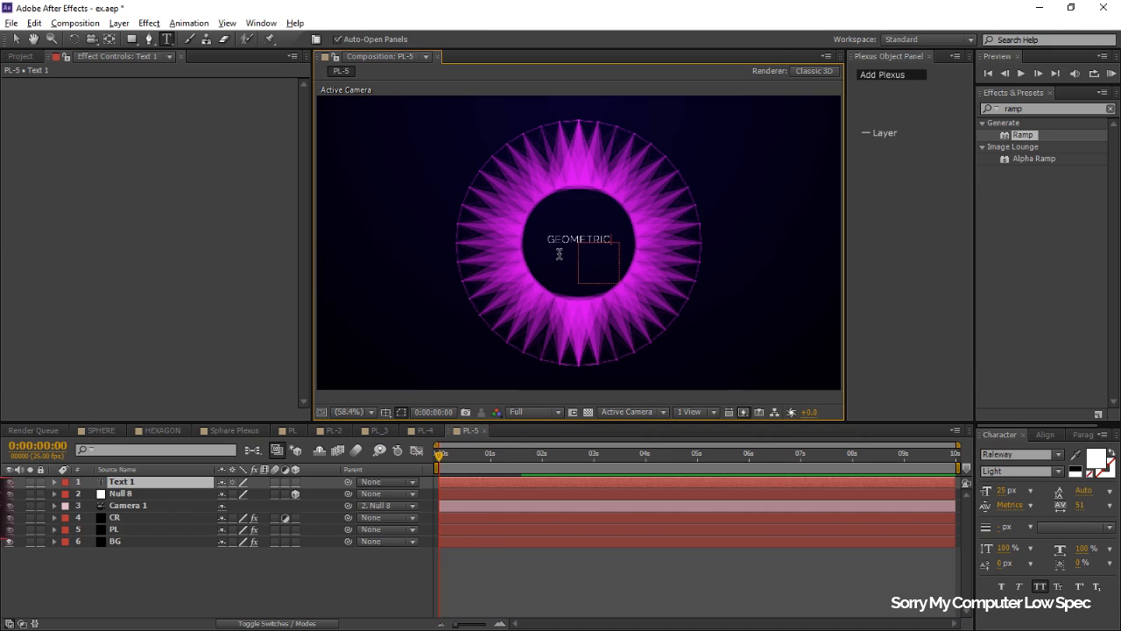
Step: Centre the GEOMETRIC text vertically and horizontally in the composition, deselect it and save the project
{"action": "left_click", "coordinate": [1044, 434]}
{"action": "left_click", "coordinate": [1087, 469]}
{"action": "left_click", "coordinate": [1013, 470]}
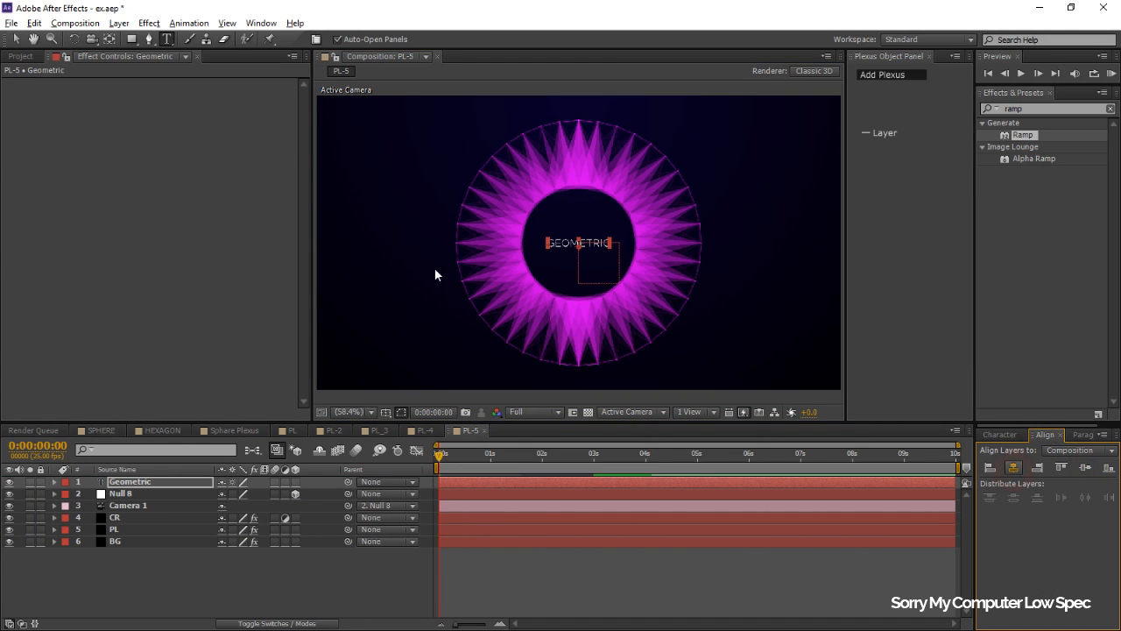
{"action": "left_click", "coordinate": [254, 572]}
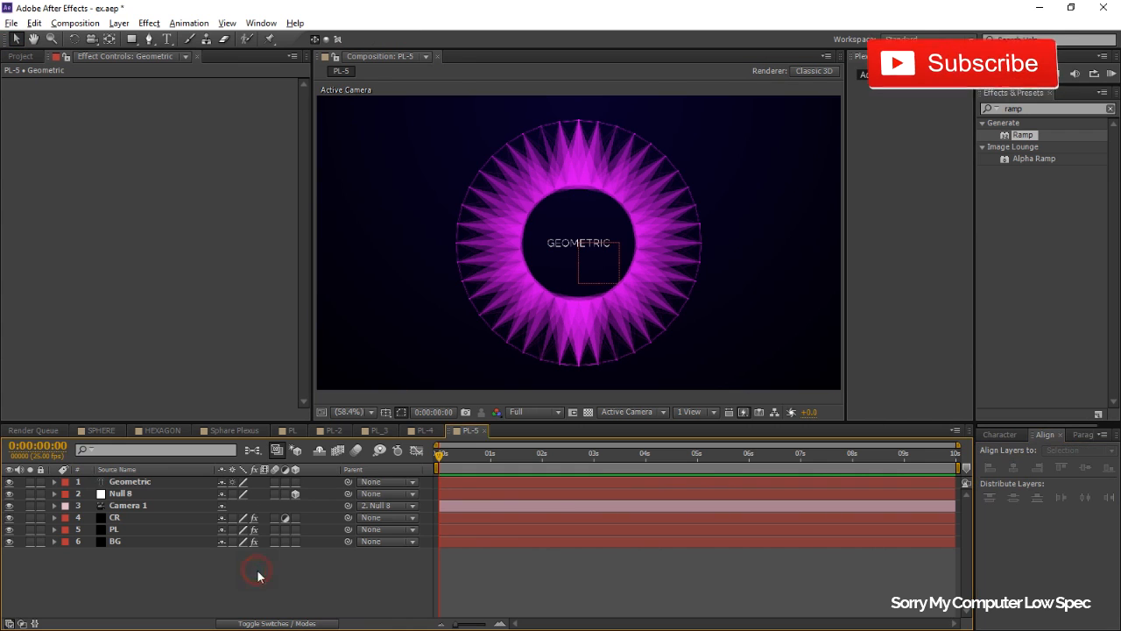
{"action": "key", "text": "ctrl+s"}
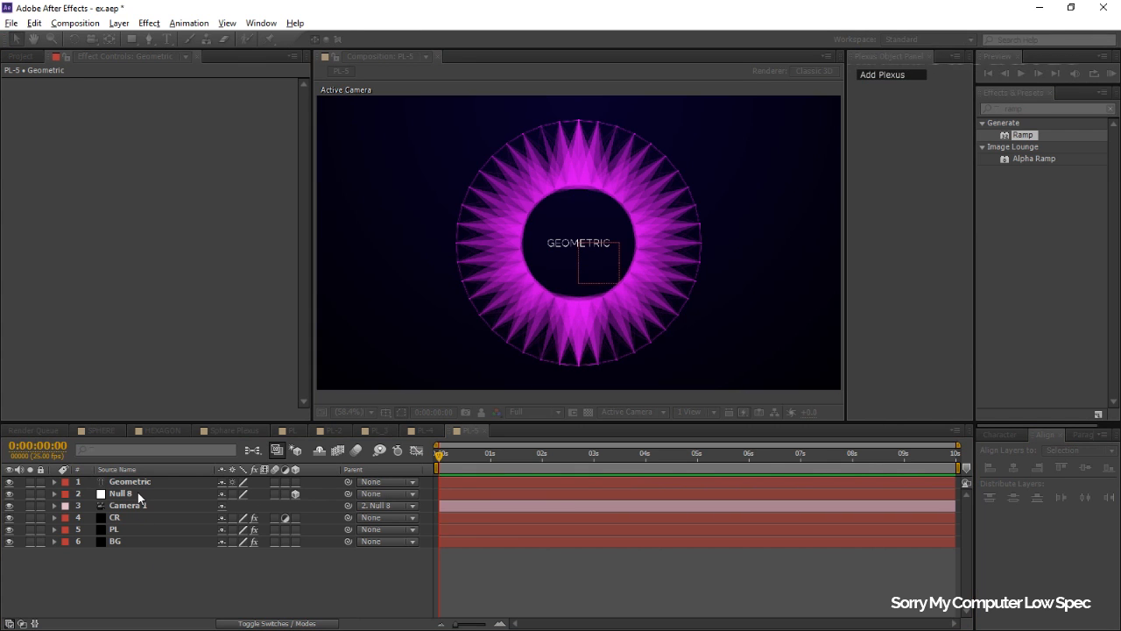
Step: Add a third Primitives geometry object to the PL layer's Plexus setup and save the project
{"action": "left_click", "coordinate": [137, 496]}
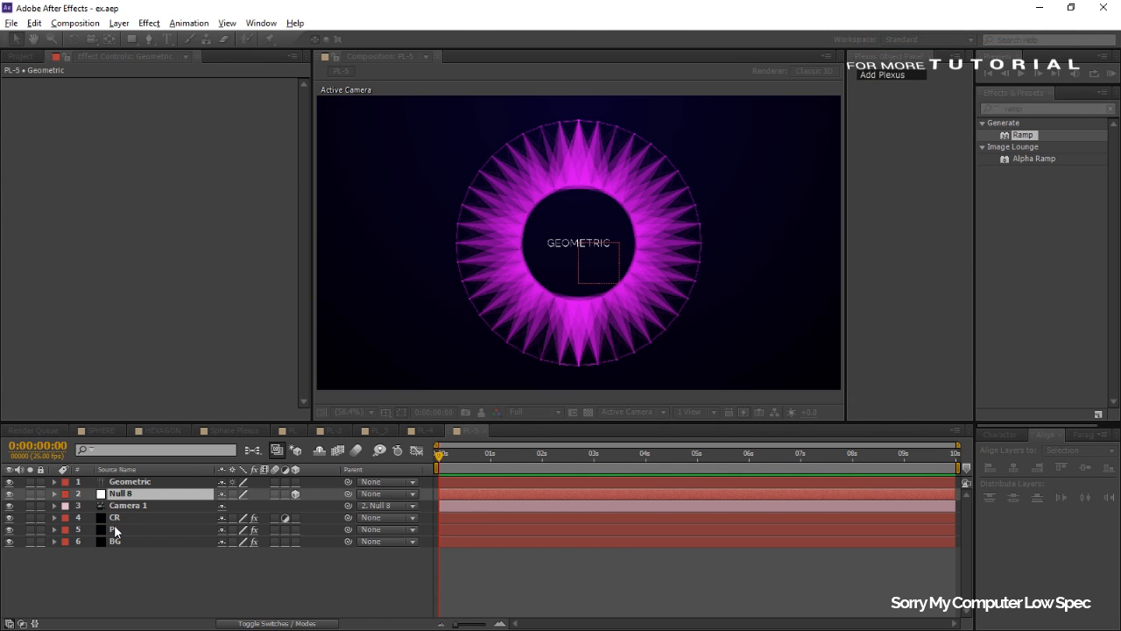
{"action": "left_click", "coordinate": [115, 530]}
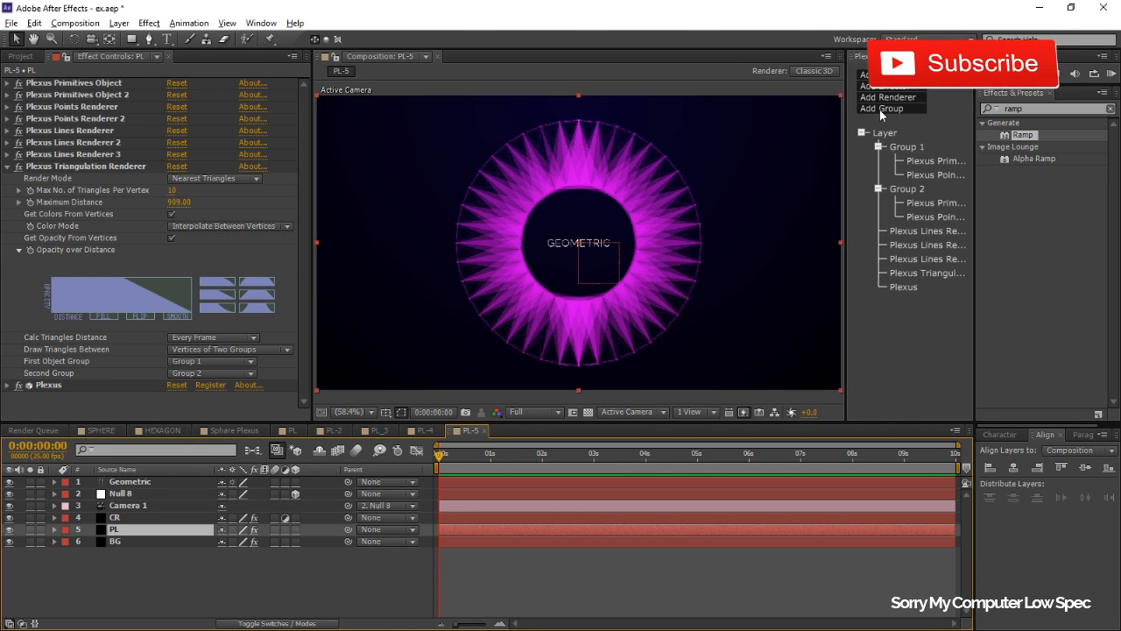
{"action": "left_click", "coordinate": [905, 87]}
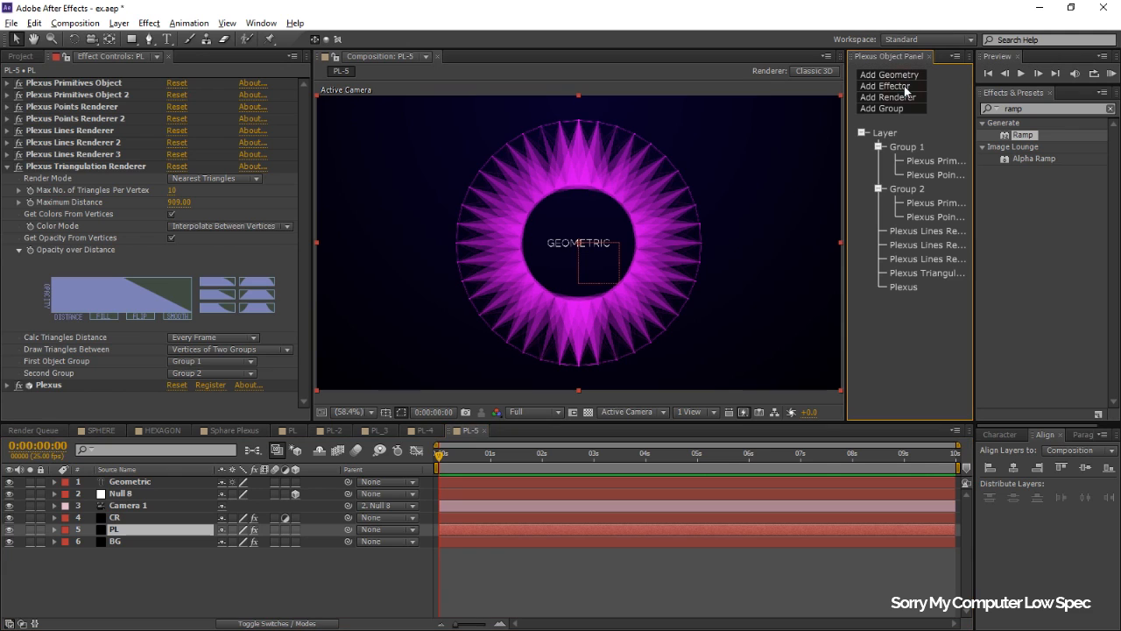
{"action": "left_click", "coordinate": [911, 79]}
{"action": "left_click", "coordinate": [911, 79]}
{"action": "left_click", "coordinate": [911, 79]}
{"action": "left_click", "coordinate": [911, 79]}
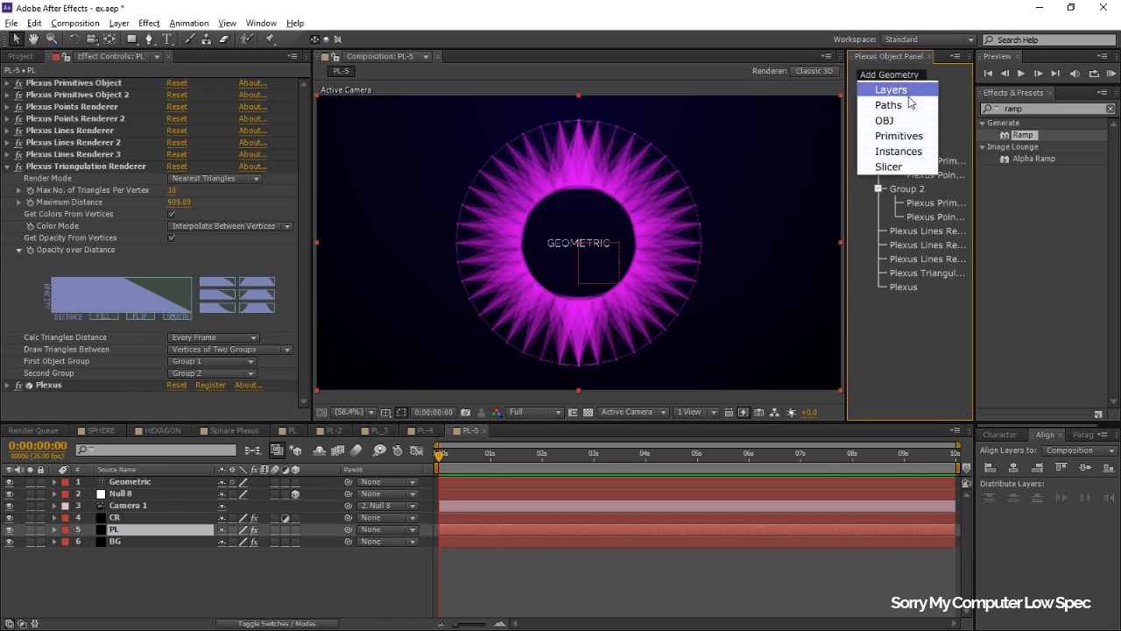
{"action": "left_click", "coordinate": [911, 138]}
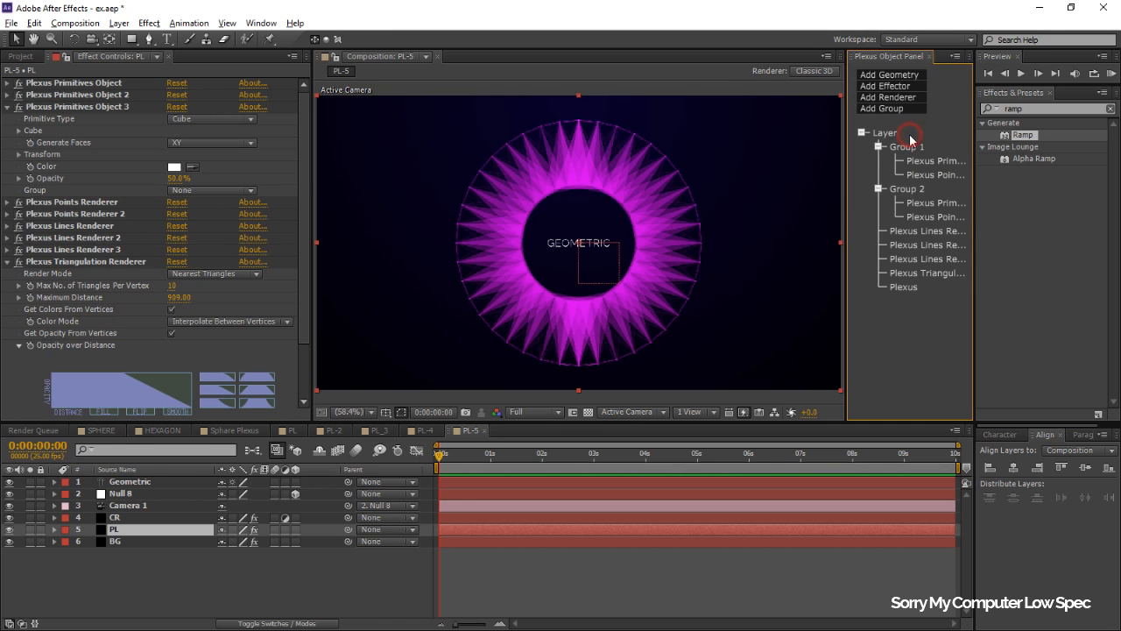
{"action": "key", "text": "ctrl+s"}
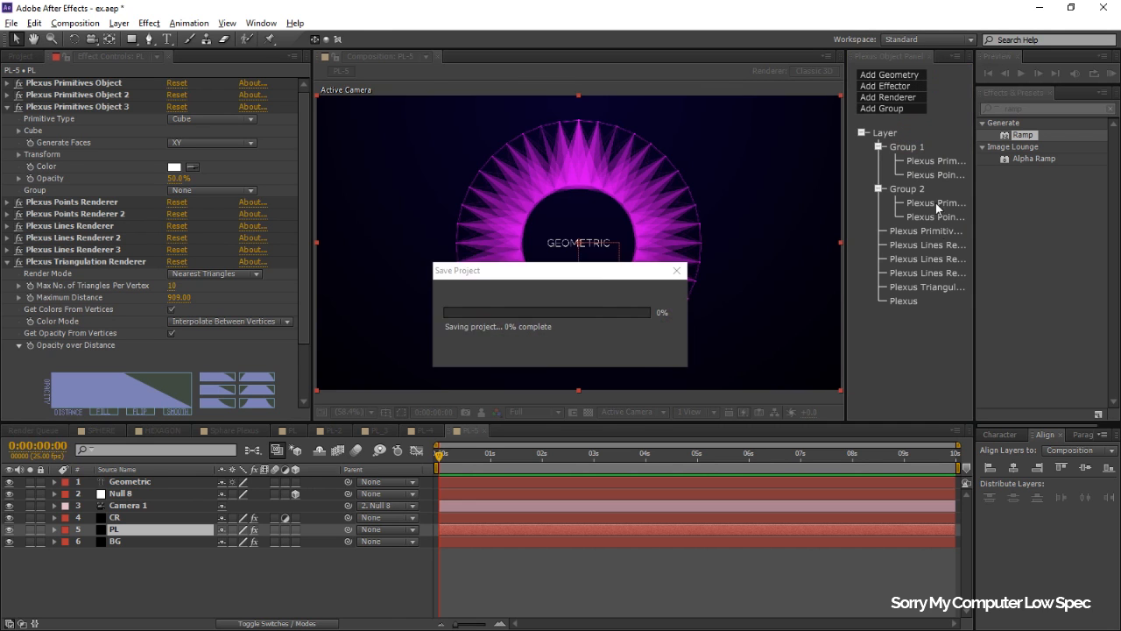
Step: Set the new ungrouped primitive object's Primitive Type to Sphere
{"action": "left_click", "coordinate": [928, 231]}
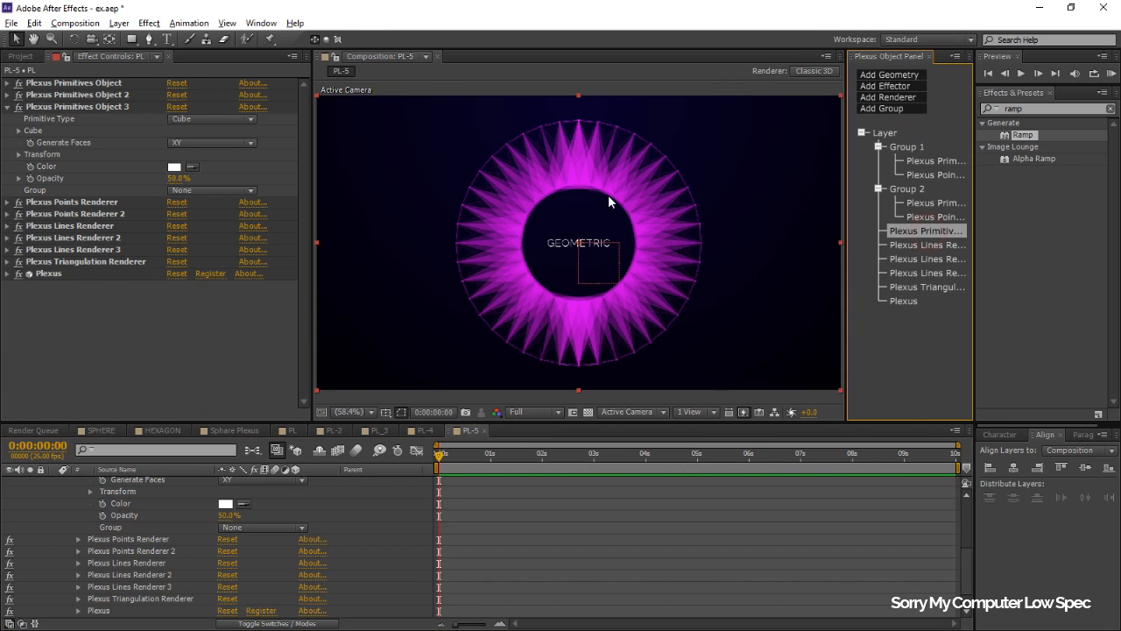
{"action": "left_click", "coordinate": [194, 120]}
{"action": "left_click", "coordinate": [204, 150]}
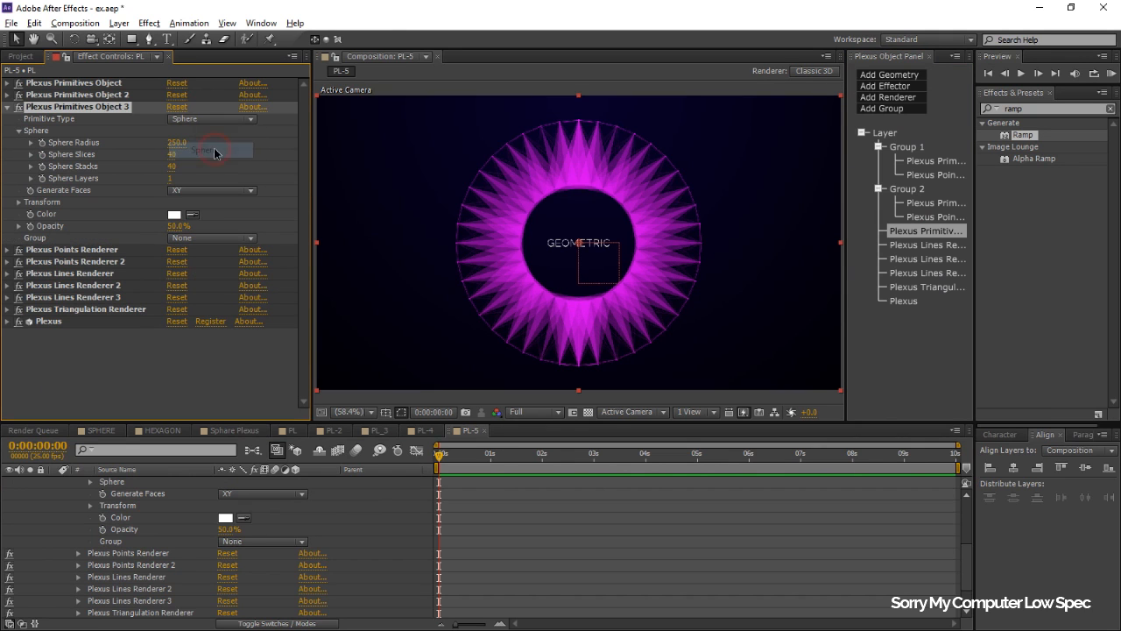
{"action": "left_click", "coordinate": [905, 86]}
{"action": "left_click", "coordinate": [956, 76]}
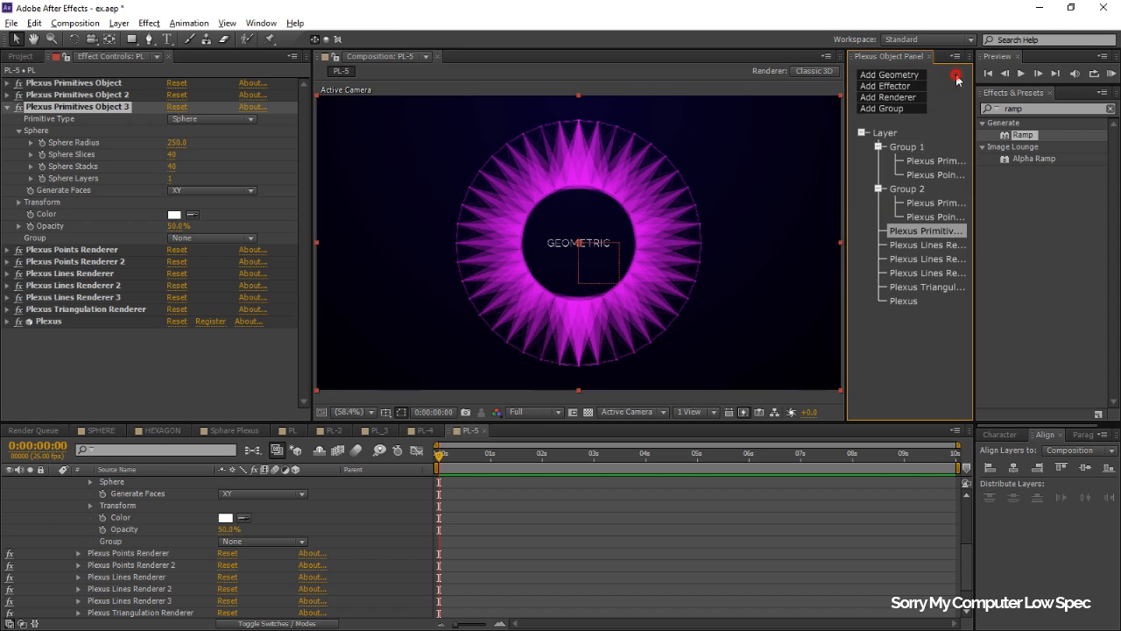
Step: Add a third Points renderer and restrict its effect to Group 3 only
{"action": "left_click", "coordinate": [908, 98]}
{"action": "left_click", "coordinate": [914, 121]}
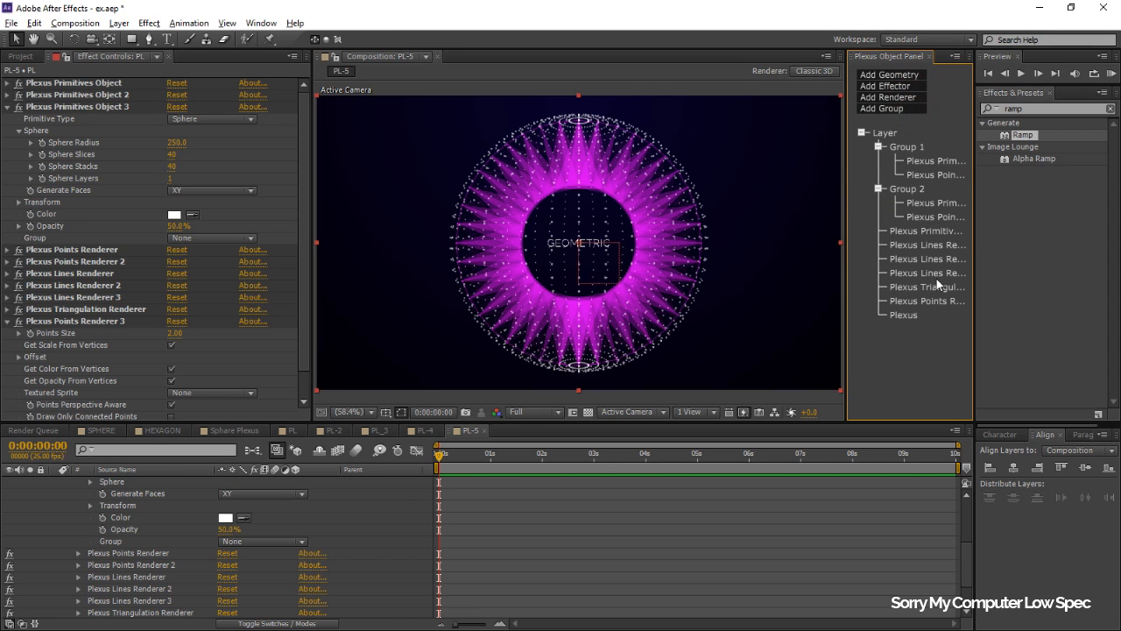
{"action": "left_click", "coordinate": [936, 301]}
{"action": "left_click", "coordinate": [922, 302]}
{"action": "left_click", "coordinate": [233, 297]}
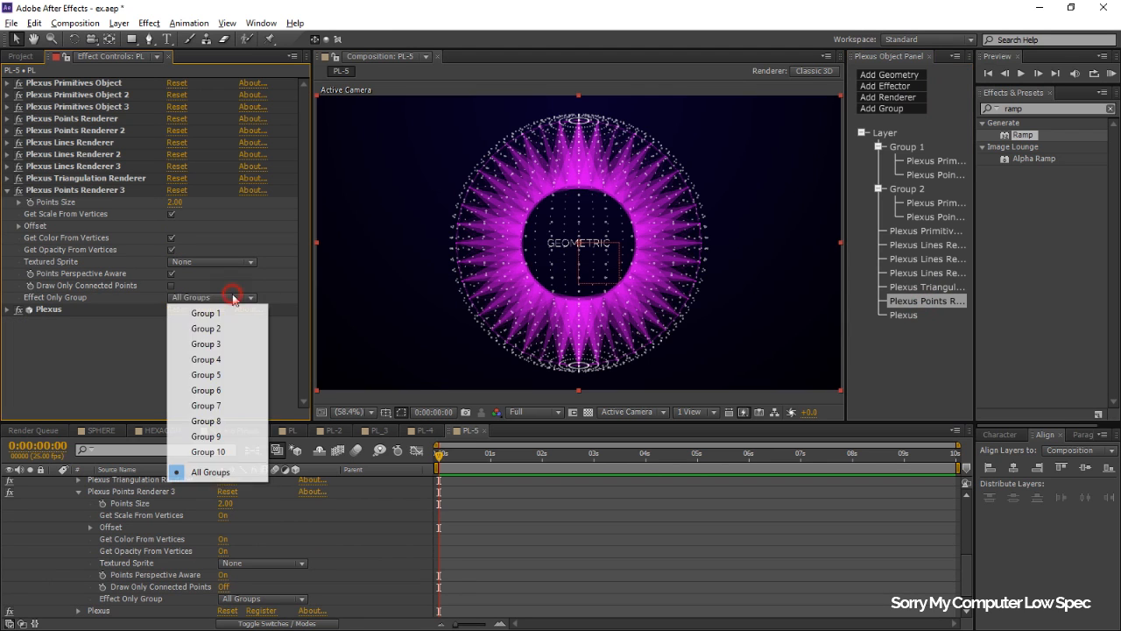
{"action": "left_click", "coordinate": [223, 343]}
Step: Assign the sphere primitive object to Group 3
{"action": "left_click", "coordinate": [960, 233]}
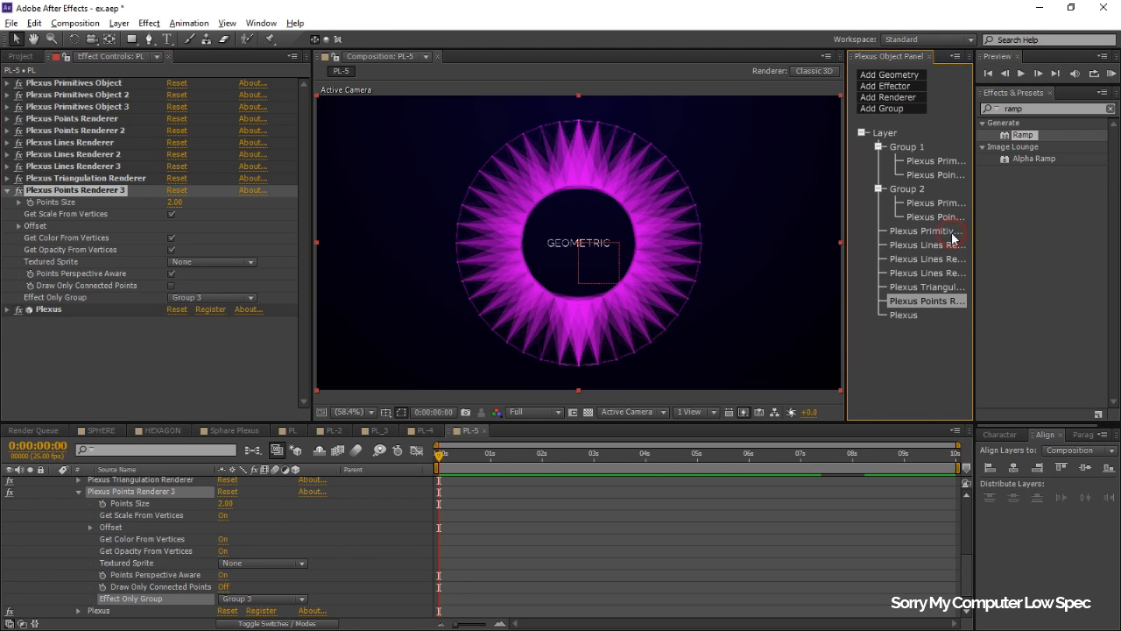
{"action": "left_click", "coordinate": [219, 249]}
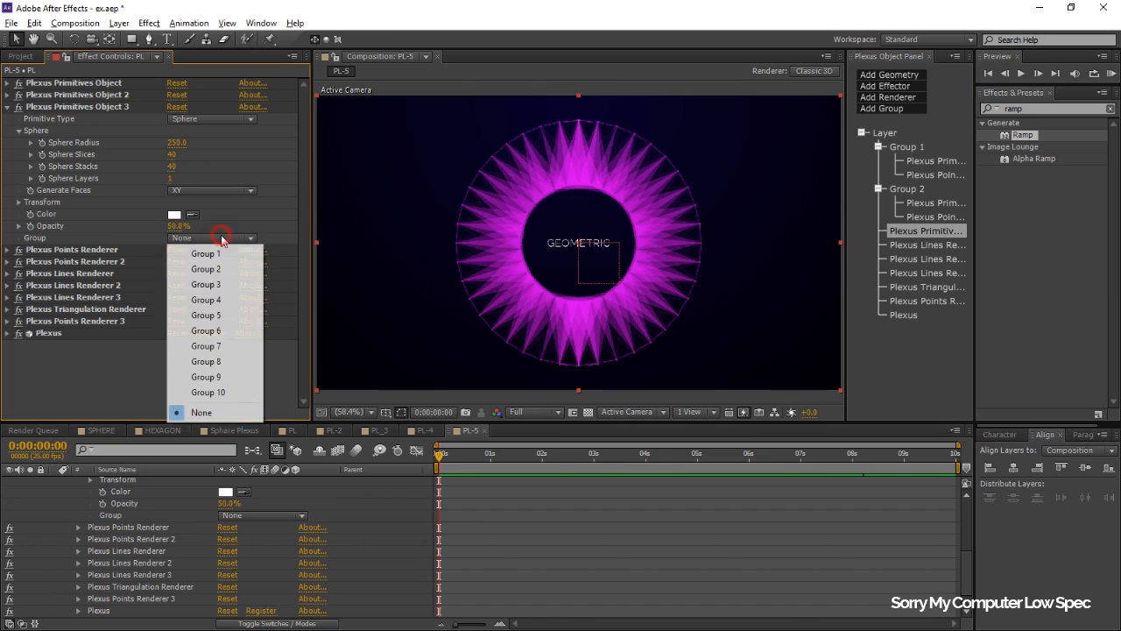
{"action": "left_click", "coordinate": [224, 283]}
{"action": "left_click", "coordinate": [914, 348]}
Step: Add a Lines renderer that draws lines between One Group, with Group 3 as its First Group
{"action": "left_click", "coordinate": [908, 99]}
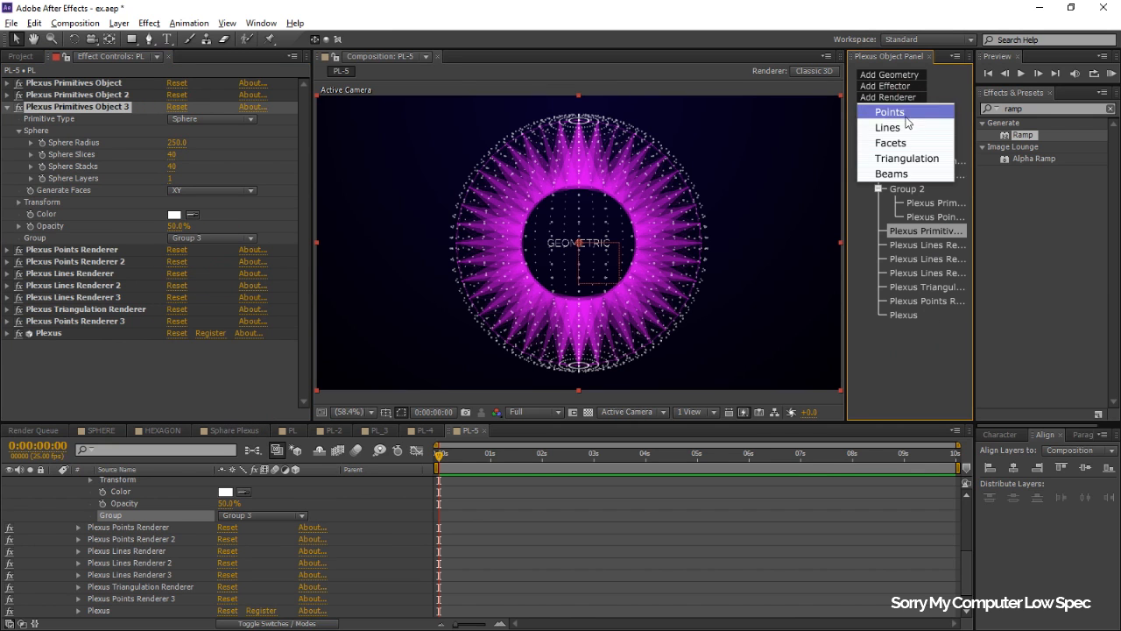
{"action": "left_click", "coordinate": [890, 127]}
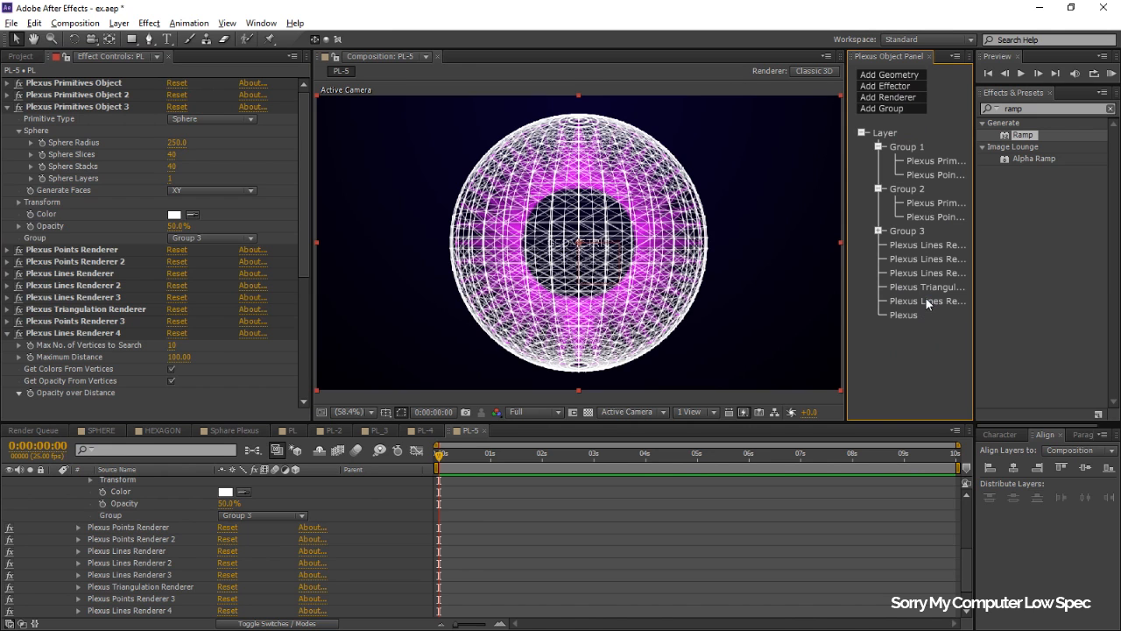
{"action": "left_click", "coordinate": [926, 299]}
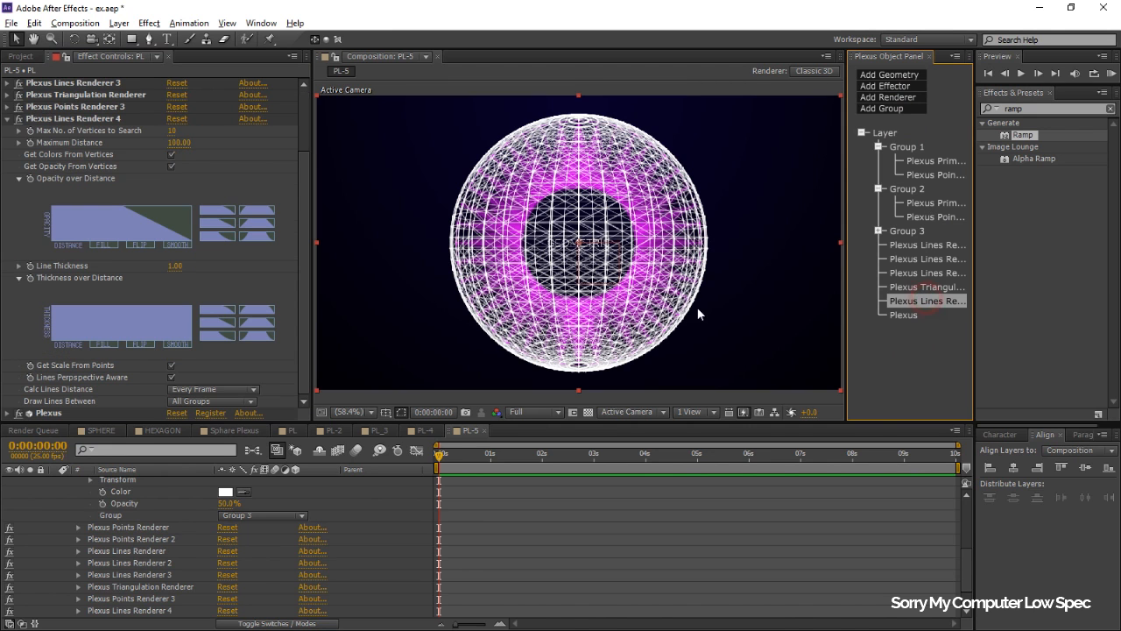
{"action": "left_click", "coordinate": [206, 401]}
{"action": "left_click", "coordinate": [213, 466]}
{"action": "left_click", "coordinate": [207, 413]}
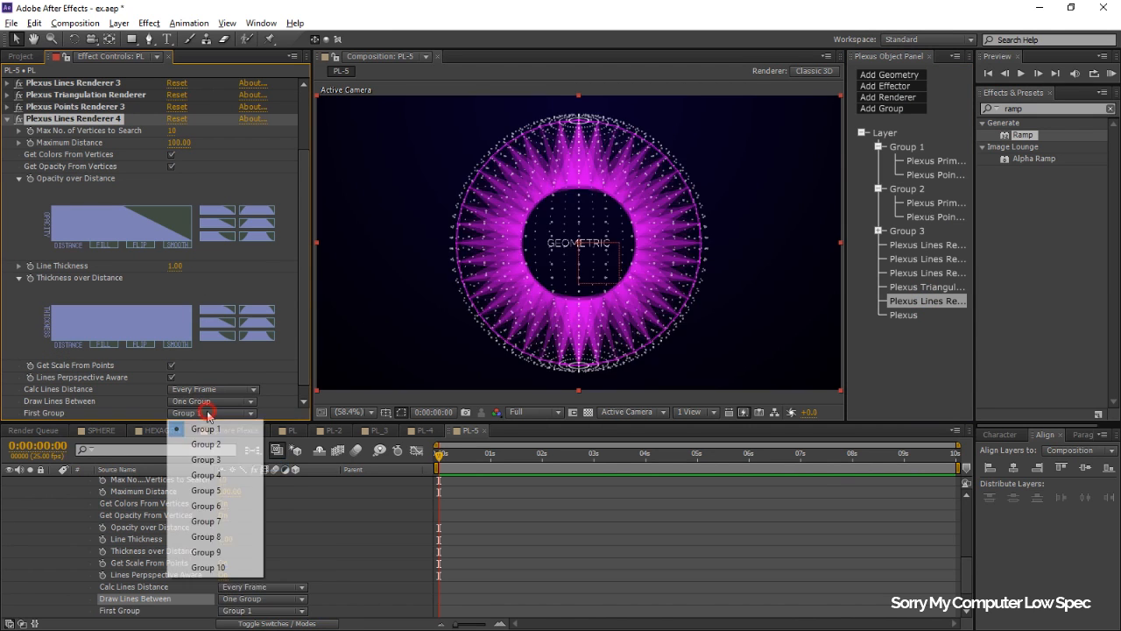
{"action": "left_click", "coordinate": [207, 459]}
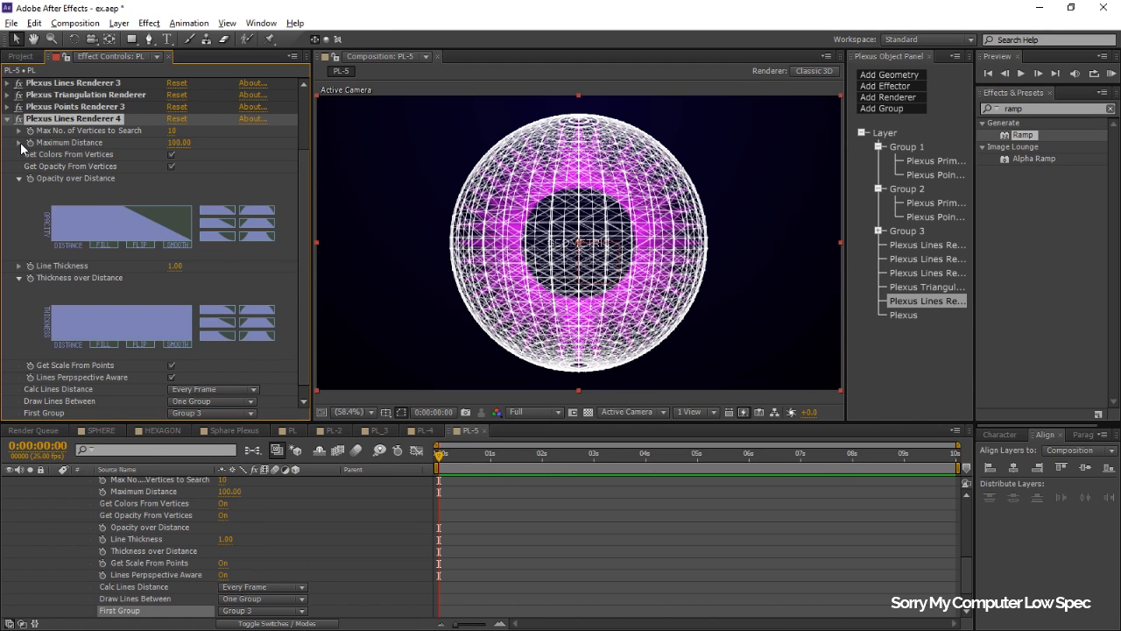
Step: Increase the Group 3 sphere primitive's Sphere Radius to 844
{"action": "left_click", "coordinate": [929, 204]}
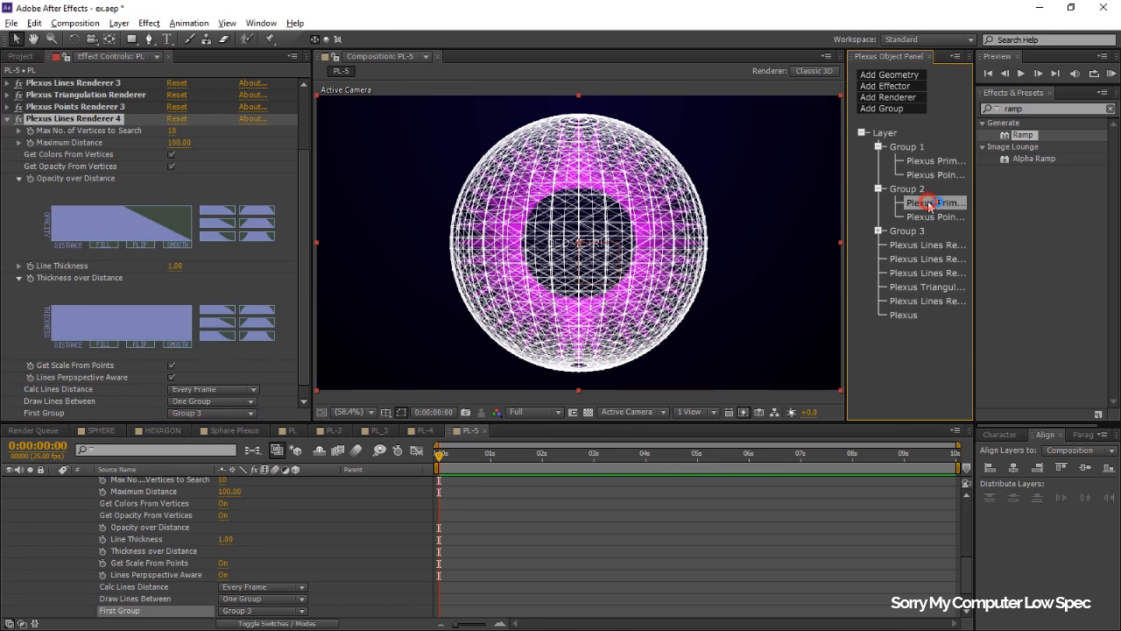
{"action": "left_click", "coordinate": [879, 232]}
{"action": "left_click", "coordinate": [930, 246]}
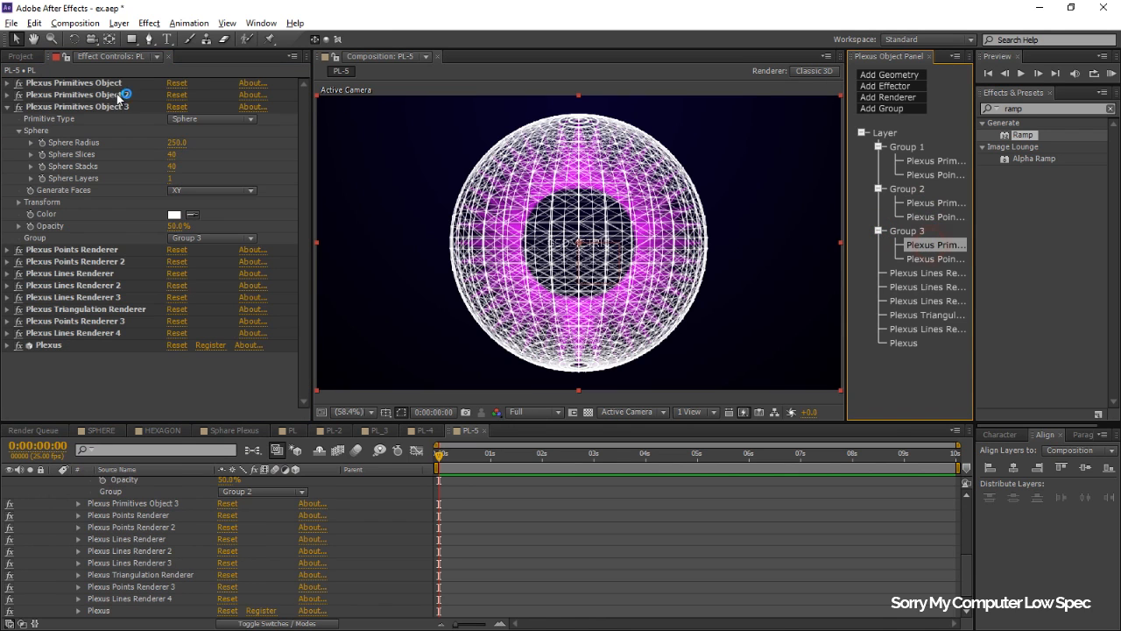
{"action": "left_click_drag", "start_coordinate": [180, 150], "coordinate": [653, 176]}
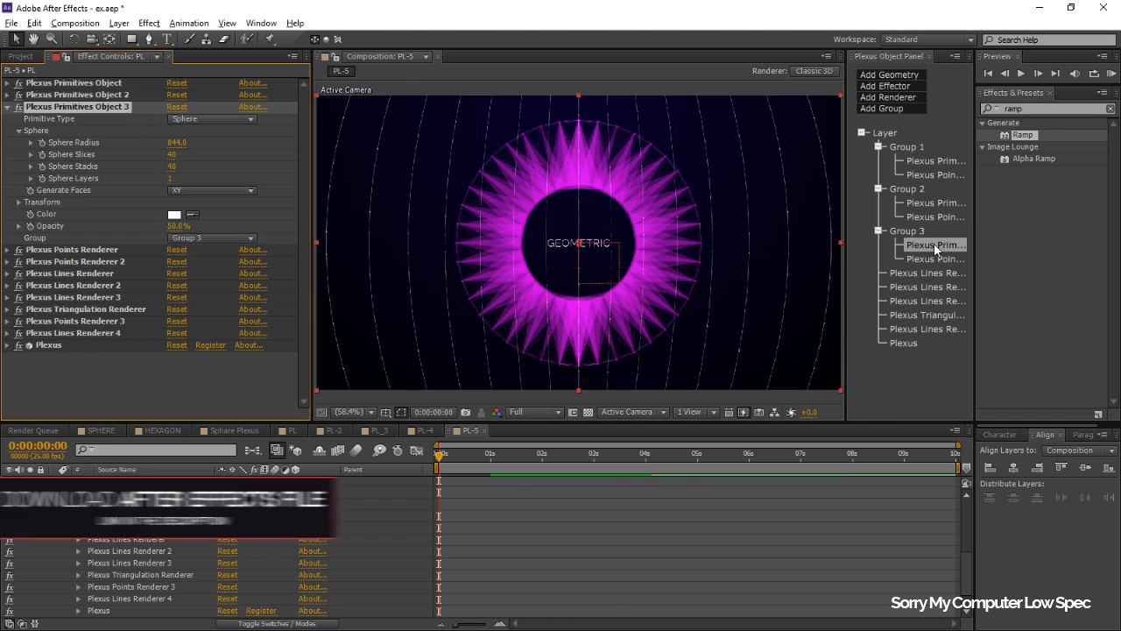
Step: Add a second Triangulation renderer to the PL layer's Plexus setup and display its settings
{"action": "left_click", "coordinate": [914, 103]}
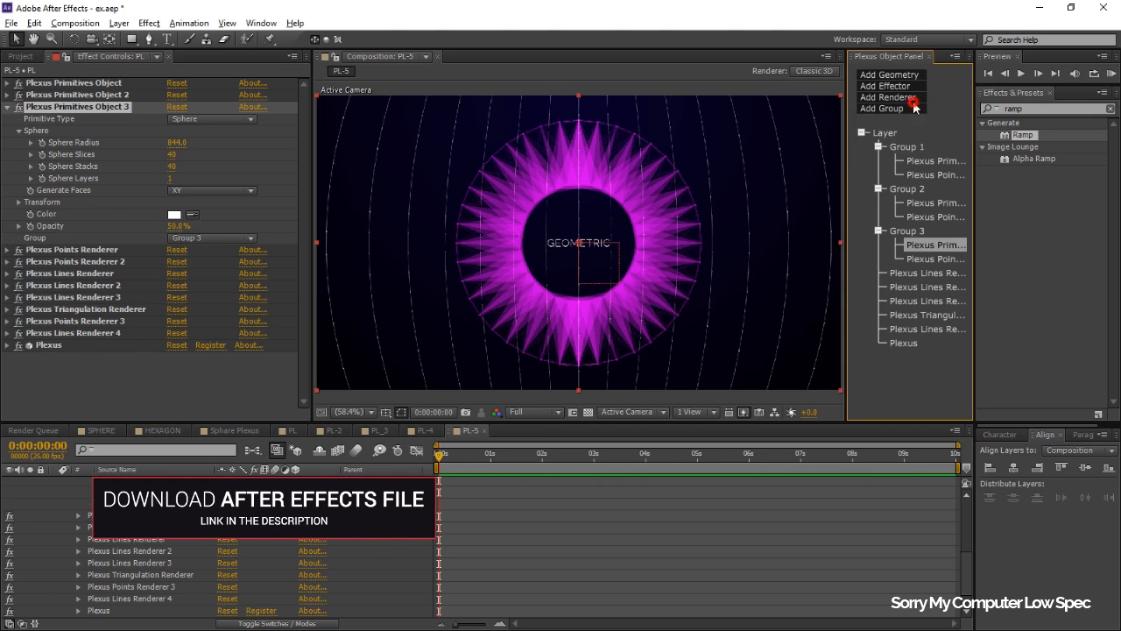
{"action": "left_click", "coordinate": [909, 87]}
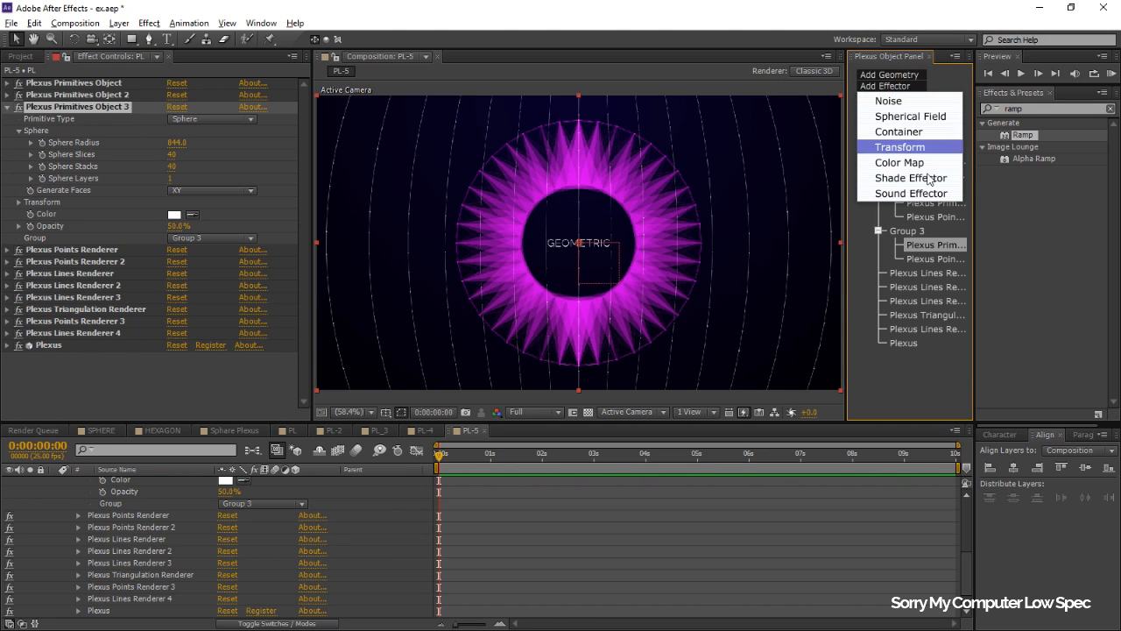
{"action": "left_click", "coordinate": [913, 97]}
{"action": "left_click", "coordinate": [911, 160]}
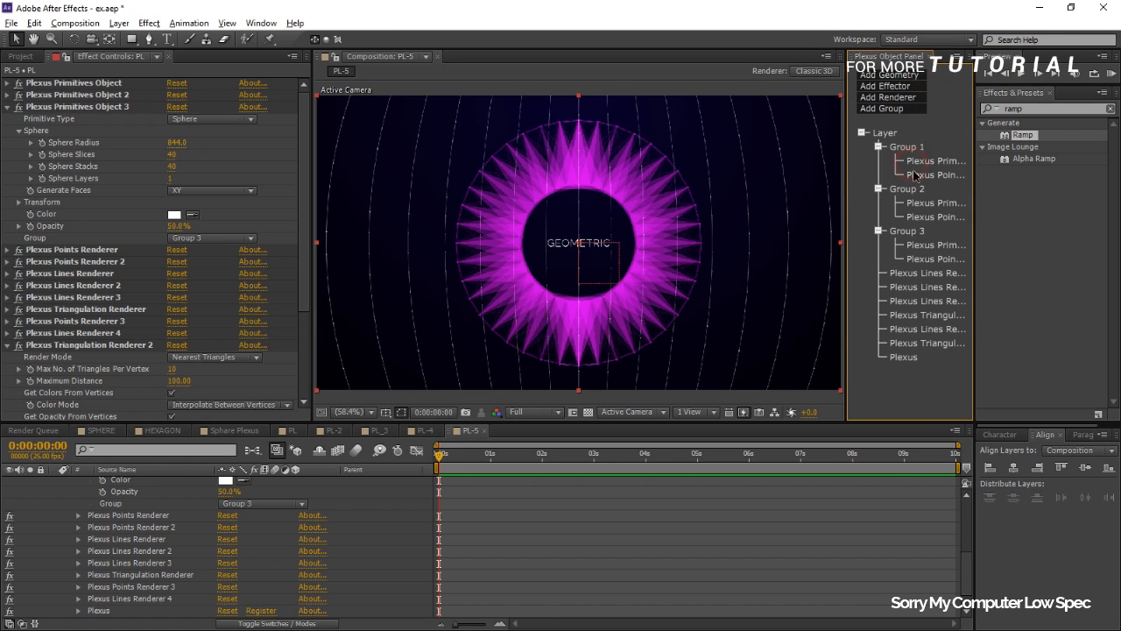
{"action": "left_click", "coordinate": [929, 342]}
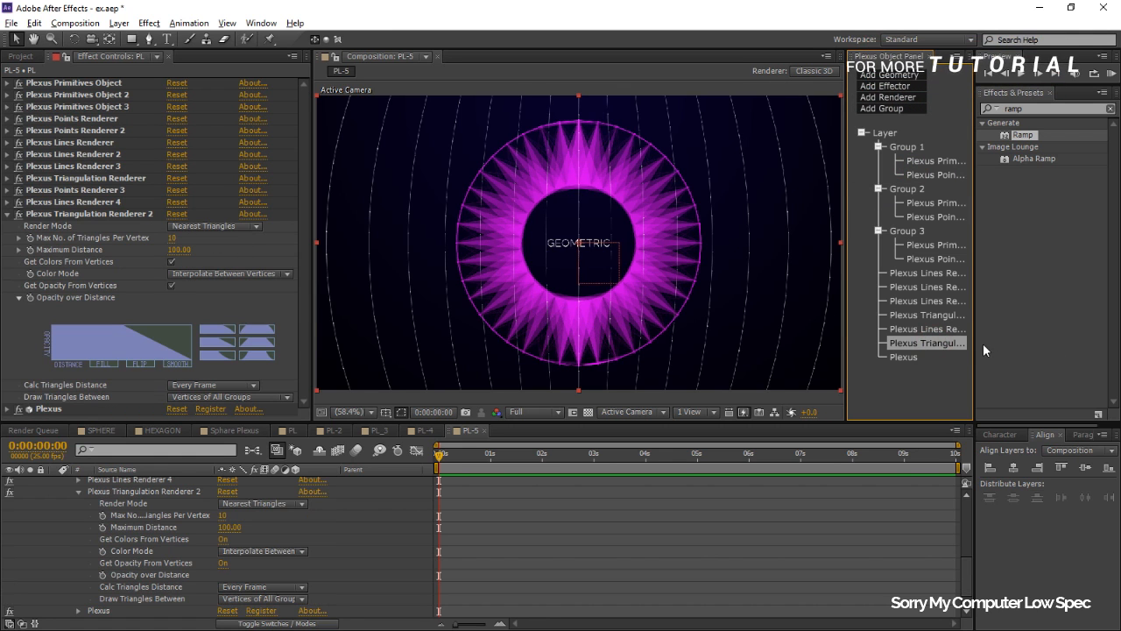
Step: Add a Noise effector limited to Group 3, raise its Noise Amplitude to 845, and save the project
{"action": "left_click", "coordinate": [915, 97]}
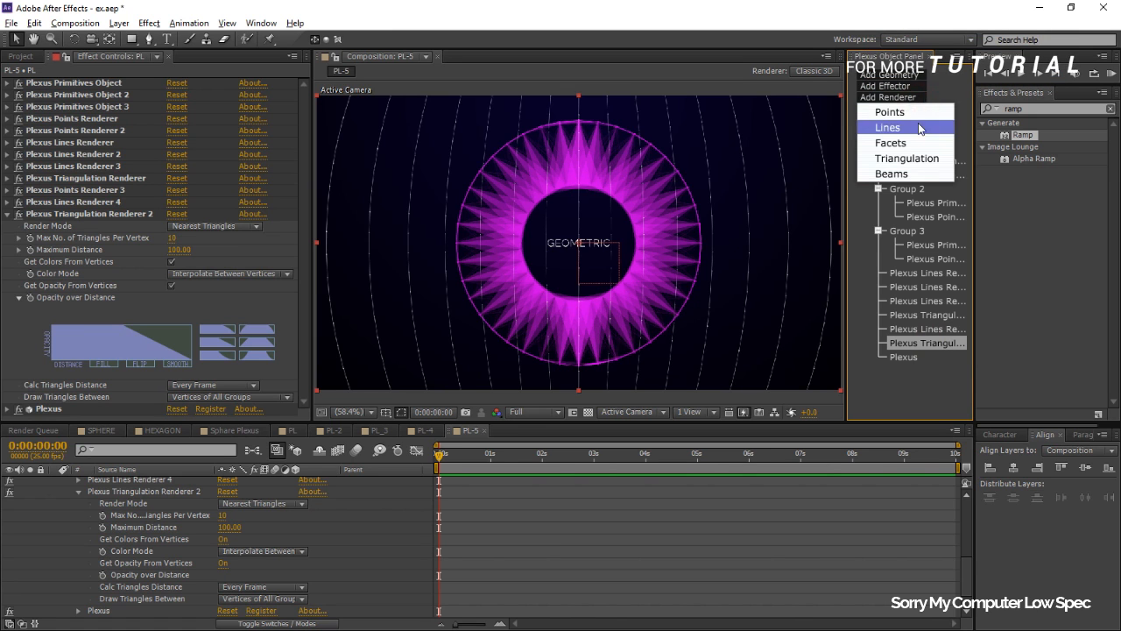
{"action": "left_click", "coordinate": [885, 86]}
{"action": "left_click", "coordinate": [887, 100]}
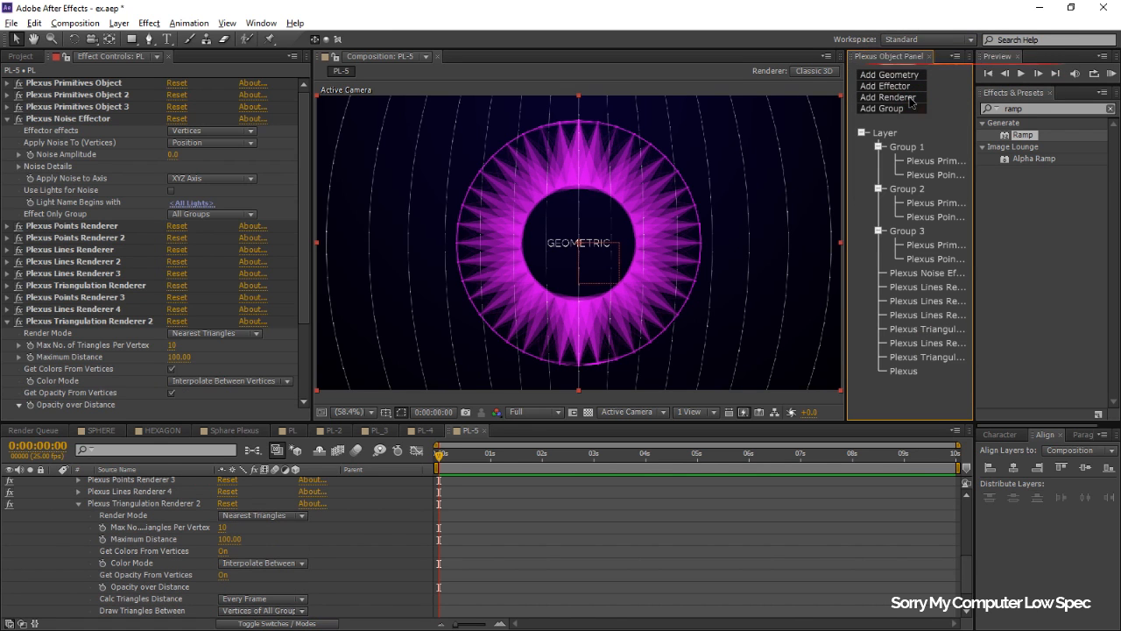
{"action": "left_click", "coordinate": [213, 213]}
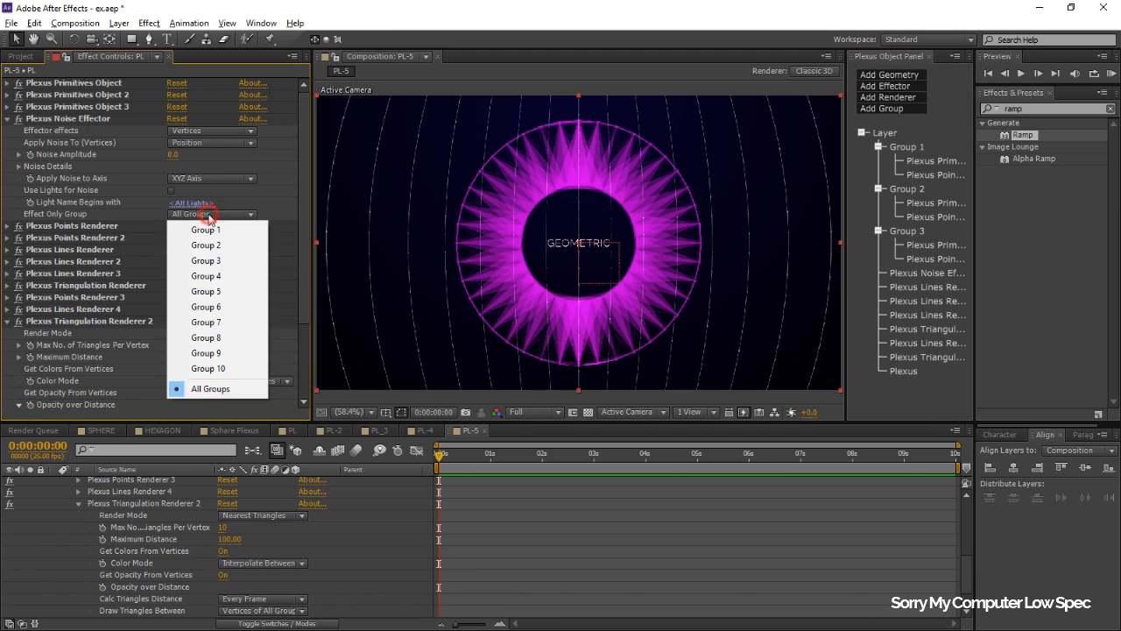
{"action": "left_click", "coordinate": [229, 261]}
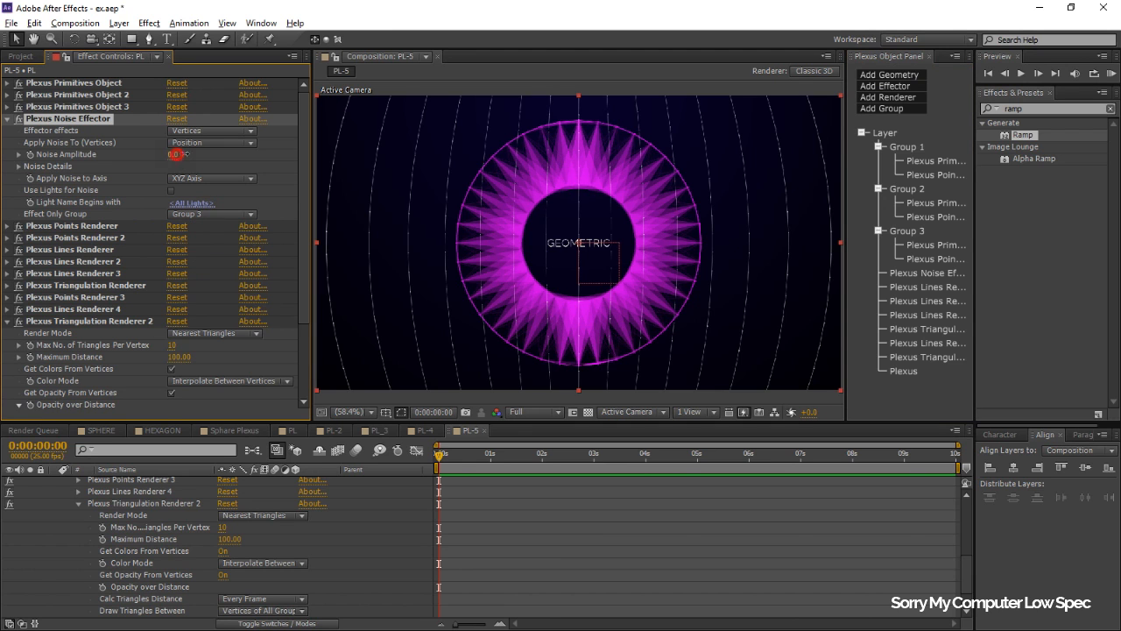
{"action": "left_click_drag", "start_coordinate": [397, 167], "coordinate": [397, 167]}
{"action": "left_click_drag", "start_coordinate": [782, 167], "coordinate": [782, 166]}
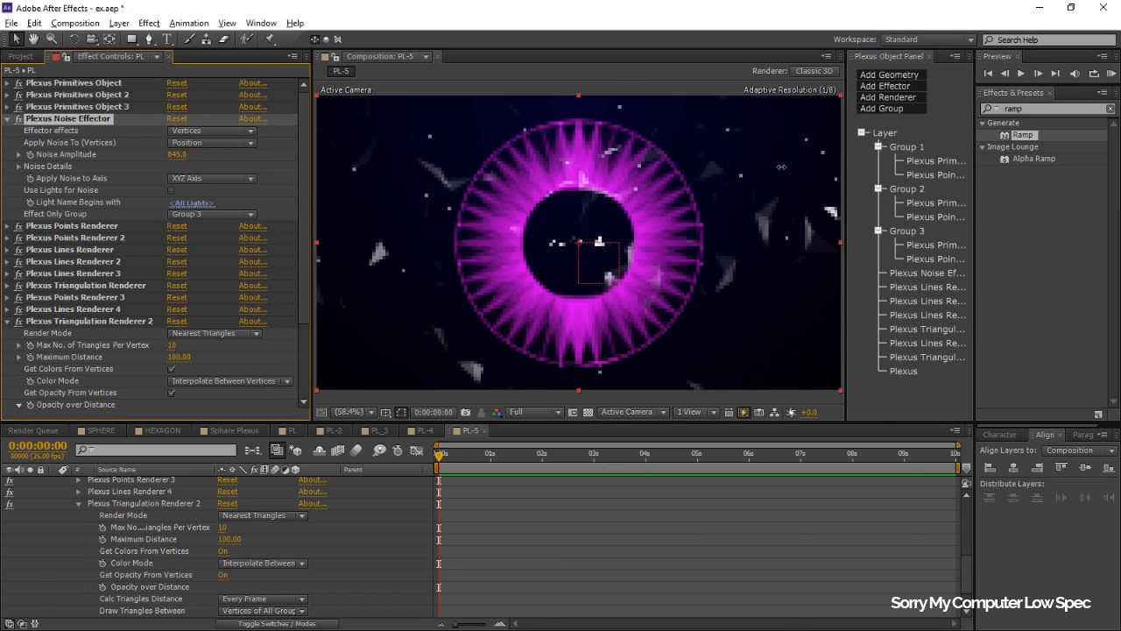
{"action": "scroll", "coordinate": [580, 191], "scroll_direction": "down", "scroll_amount": 1}
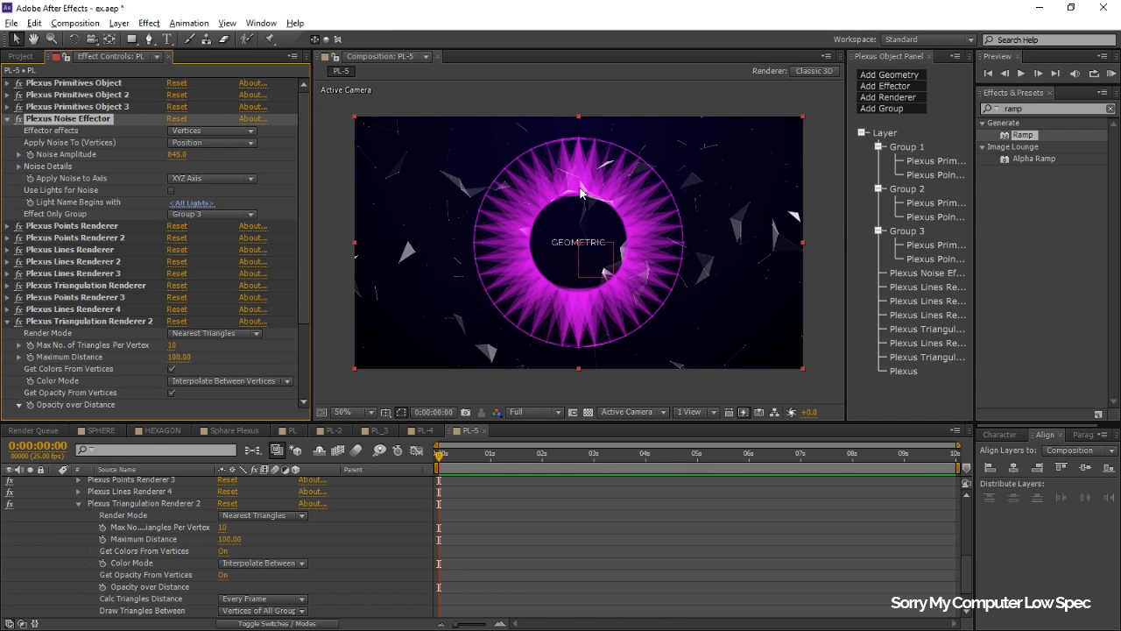
{"action": "key", "text": "ctrl+s"}
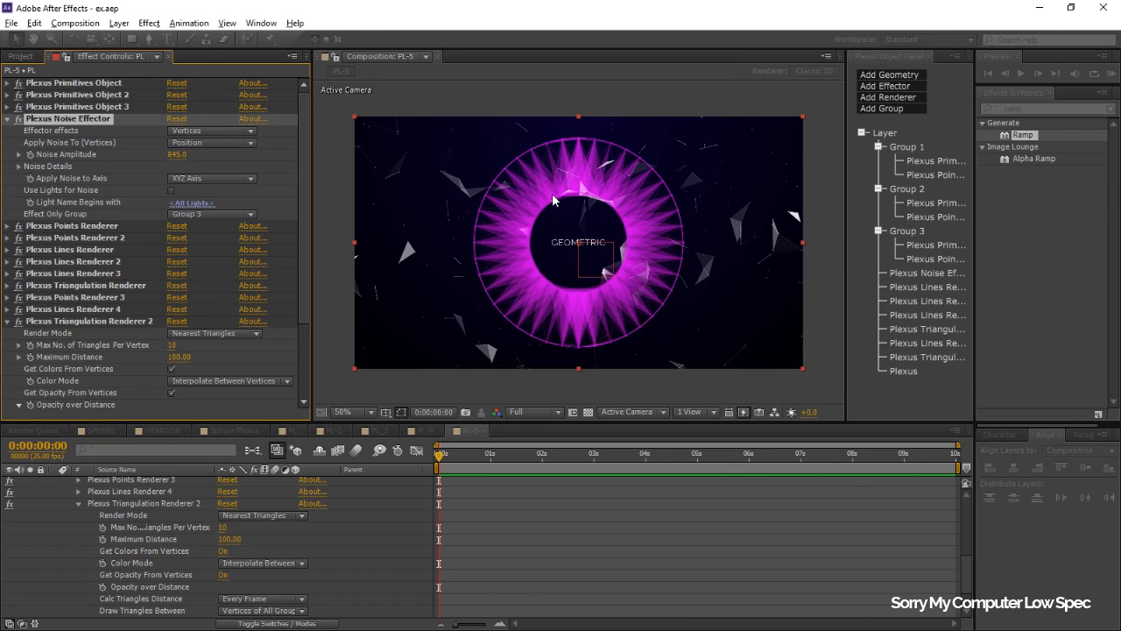
{"action": "scroll", "coordinate": [556, 198], "scroll_direction": "up", "scroll_amount": 1}
{"action": "scroll", "coordinate": [554, 201], "scroll_direction": "down", "scroll_amount": 1}
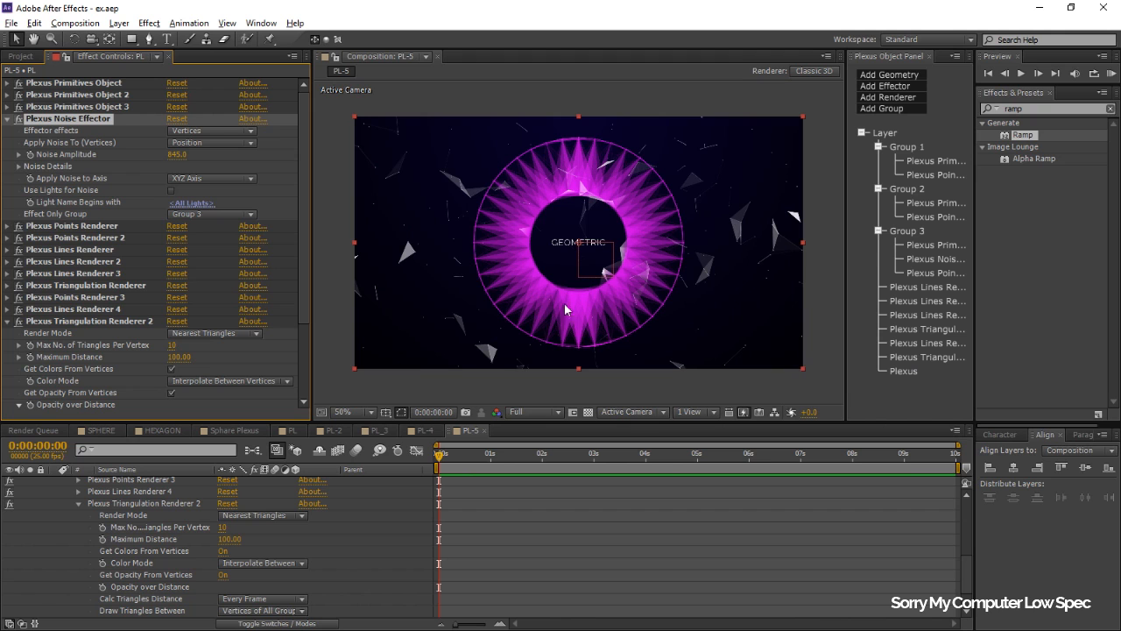
Step: Enable an expression on the Color property of the Group 3 sphere primitive in the PL layer
{"action": "scroll", "coordinate": [98, 524], "scroll_direction": "up", "scroll_amount": 3}
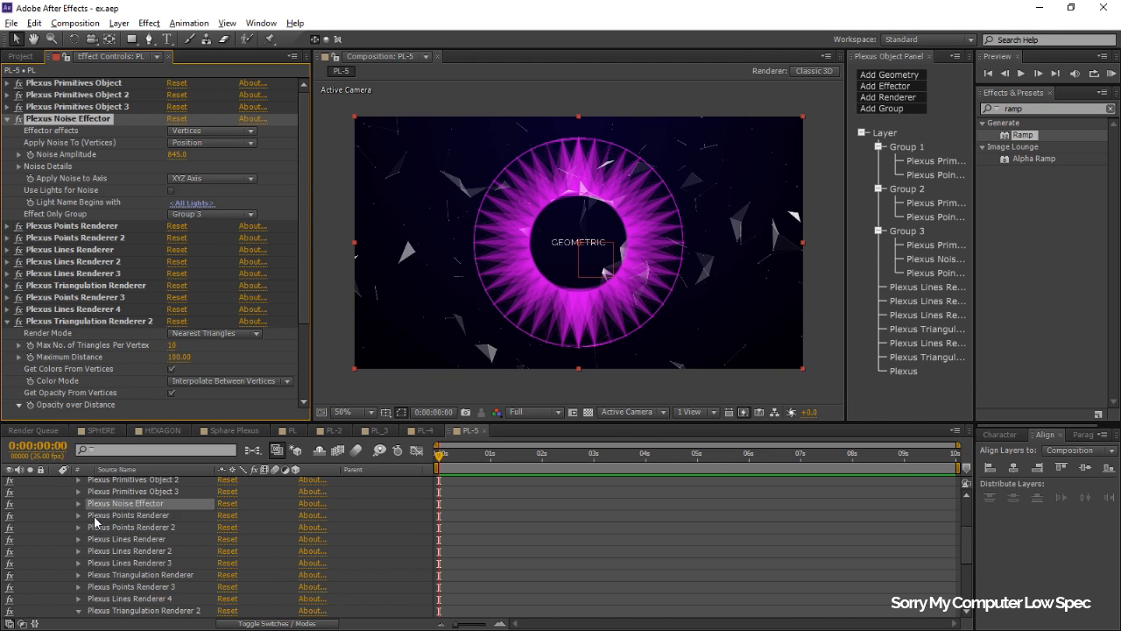
{"action": "left_click", "coordinate": [958, 246]}
{"action": "scroll", "coordinate": [137, 529], "scroll_direction": "up", "scroll_amount": 5}
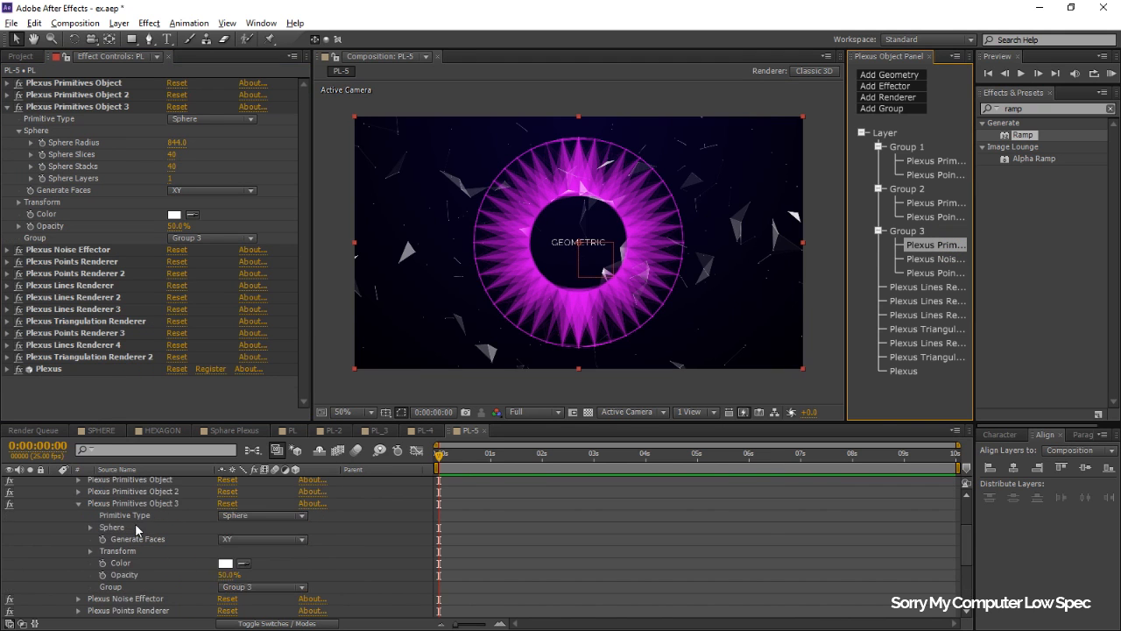
{"action": "scroll", "coordinate": [137, 512], "scroll_direction": "down", "scroll_amount": 2}
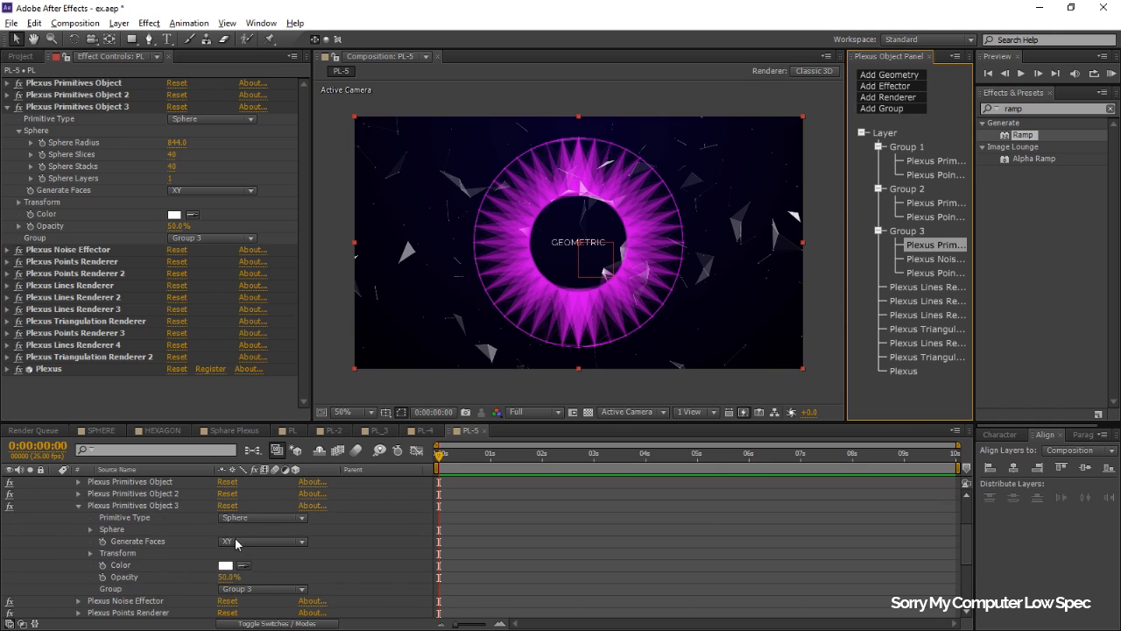
{"action": "left_click", "coordinate": [104, 567]}
Step: Link the Group 3 sphere's Color expression to the CR layer's Color Control colour and save the project
{"action": "scroll", "coordinate": [161, 502], "scroll_direction": "up", "scroll_amount": 2}
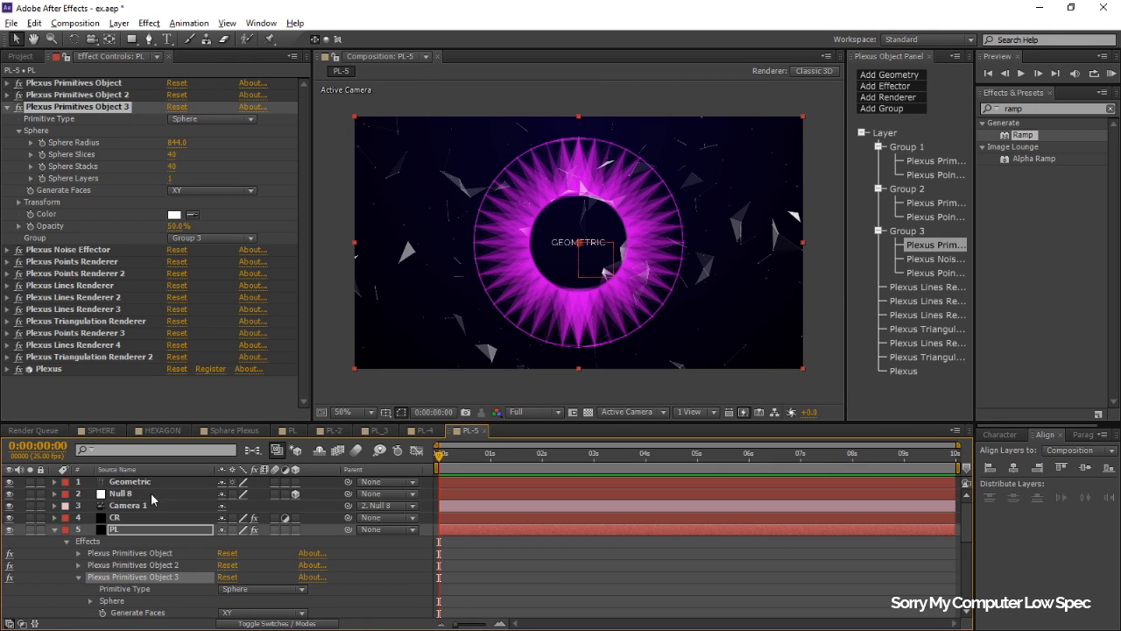
{"action": "left_click", "coordinate": [147, 496]}
{"action": "left_click", "coordinate": [136, 519]}
{"action": "scroll", "coordinate": [198, 522], "scroll_direction": "down", "scroll_amount": 4}
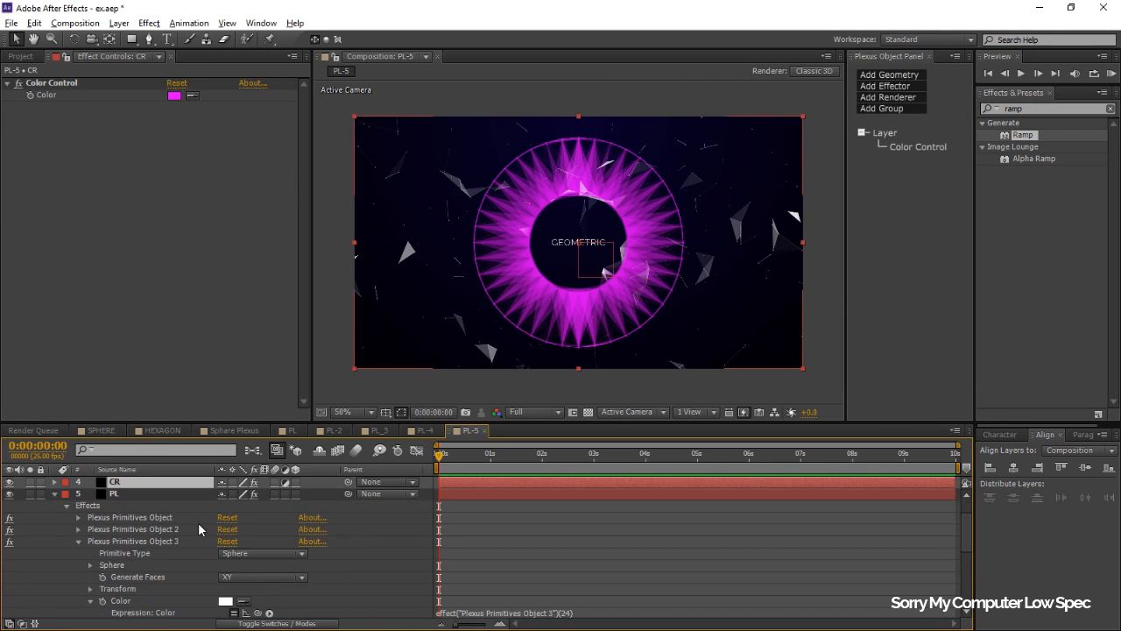
{"action": "scroll", "coordinate": [257, 568], "scroll_direction": "down", "scroll_amount": 1}
{"action": "left_click_drag", "start_coordinate": [61, 97], "coordinate": [61, 96]}
{"action": "key", "text": "ctrl+s"}
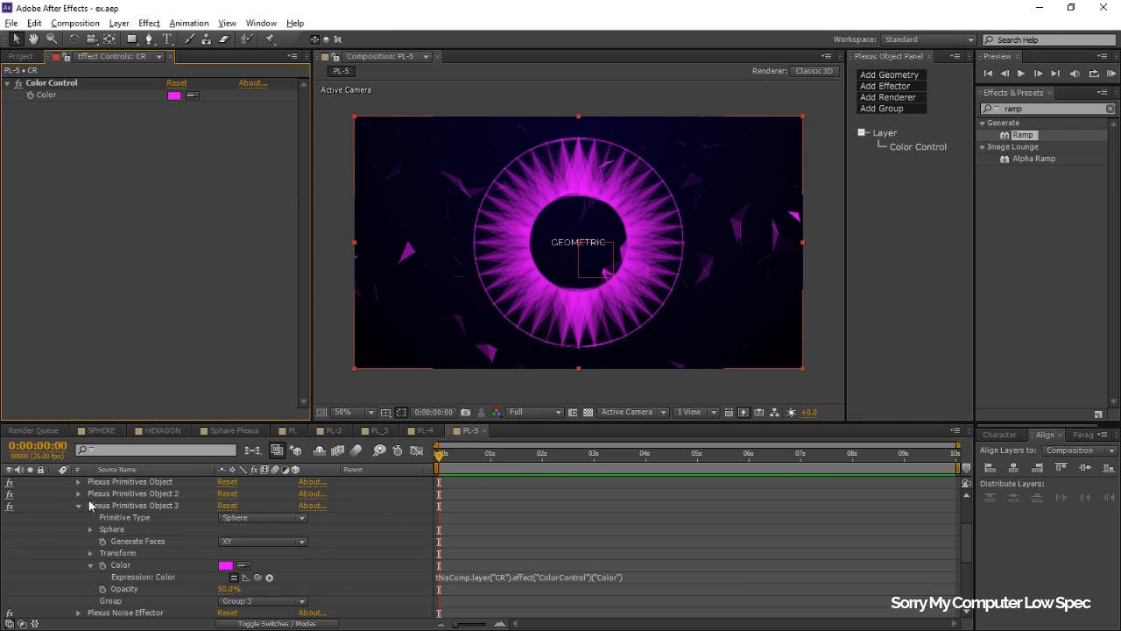
Step: Set Null 8's Z position to 94 at 0:00:09:24 and fit the composition in the viewer
{"action": "scroll", "coordinate": [89, 505], "scroll_direction": "up", "scroll_amount": 2}
{"action": "left_click", "coordinate": [126, 494]}
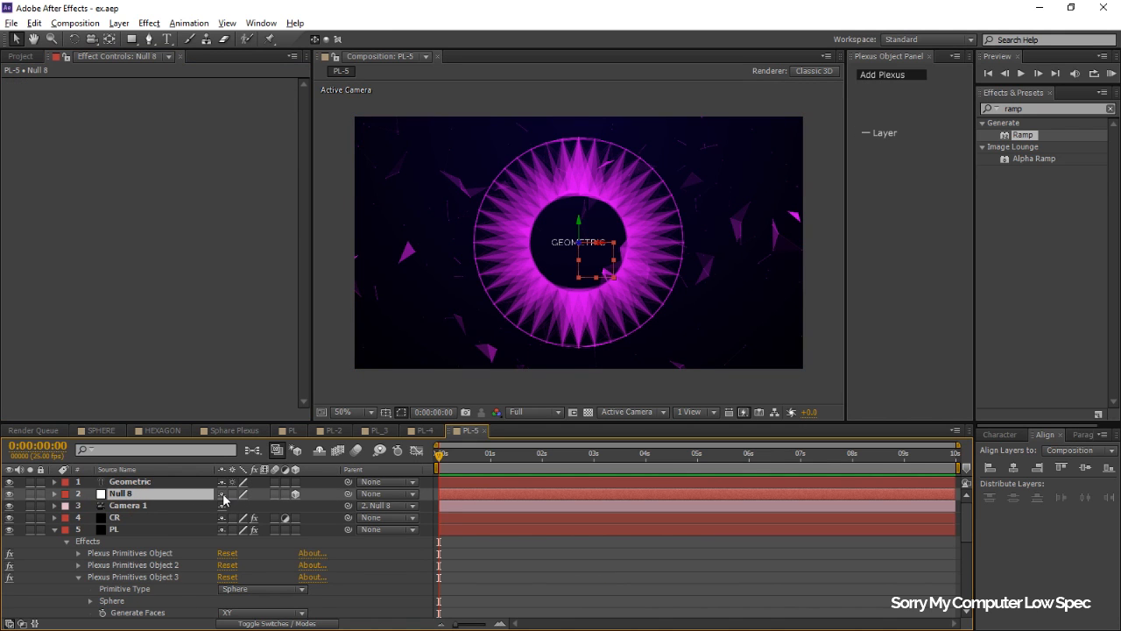
{"action": "key", "text": "p"}
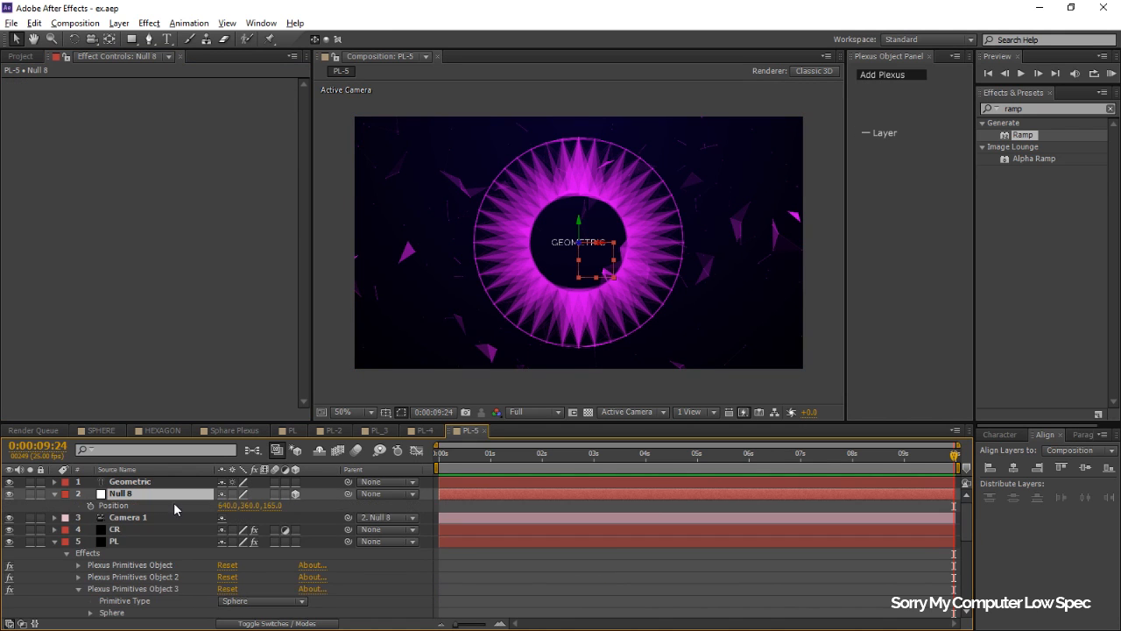
{"action": "left_click_drag", "start_coordinate": [226, 506], "coordinate": [233, 515]}
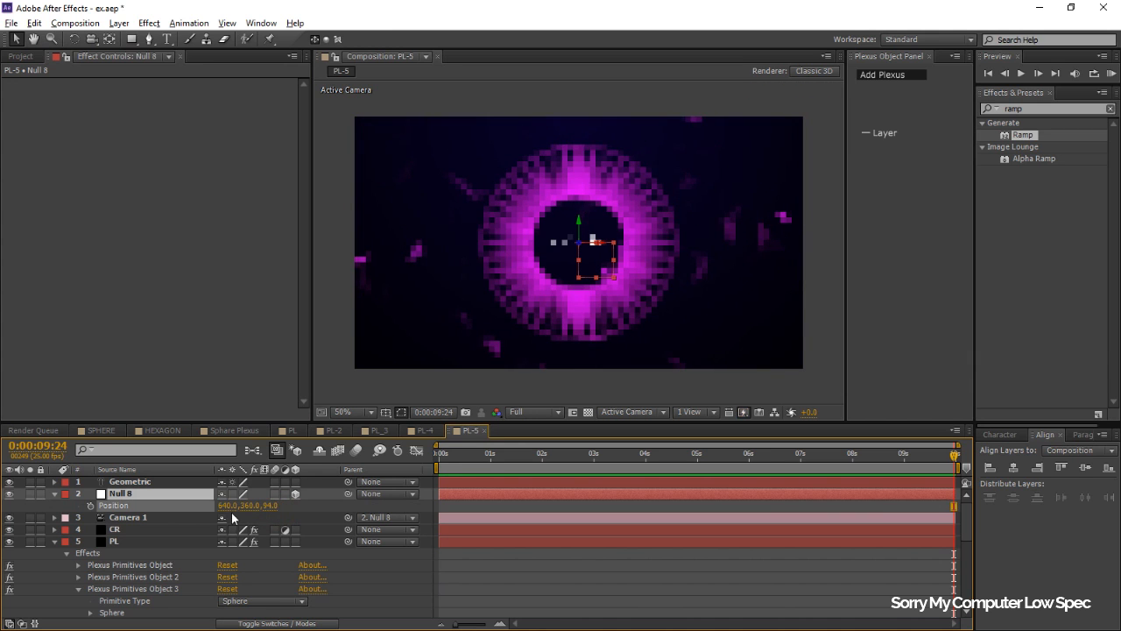
{"action": "left_click", "coordinate": [341, 412]}
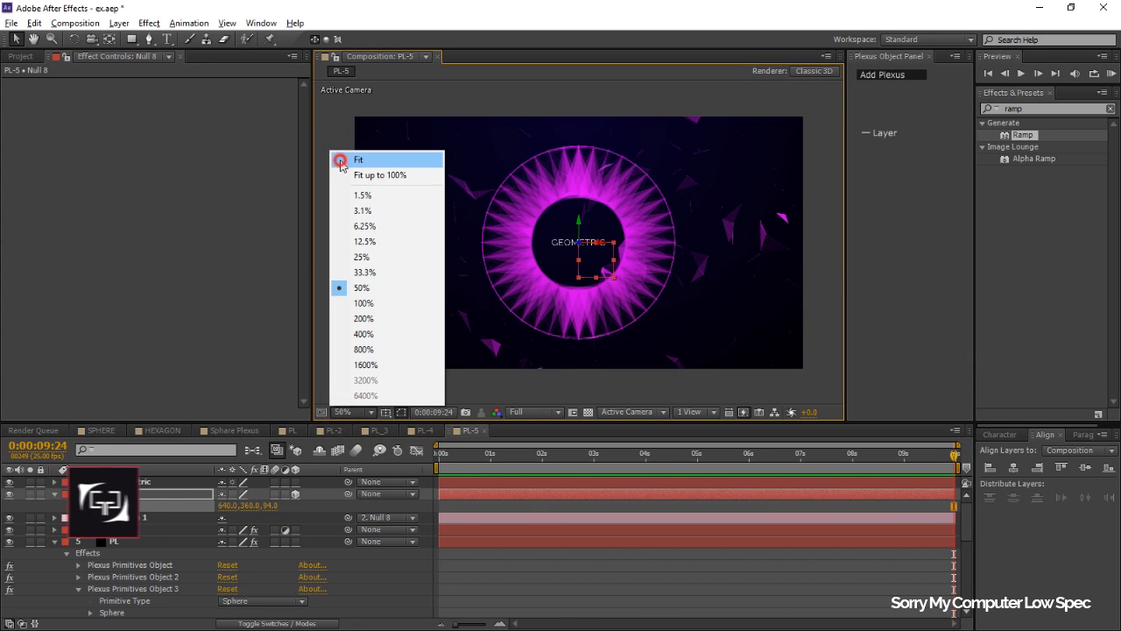
{"action": "left_click", "coordinate": [343, 160]}
{"action": "scroll", "coordinate": [592, 261], "scroll_direction": "down", "scroll_amount": 1}
{"action": "left_click", "coordinate": [573, 382]}
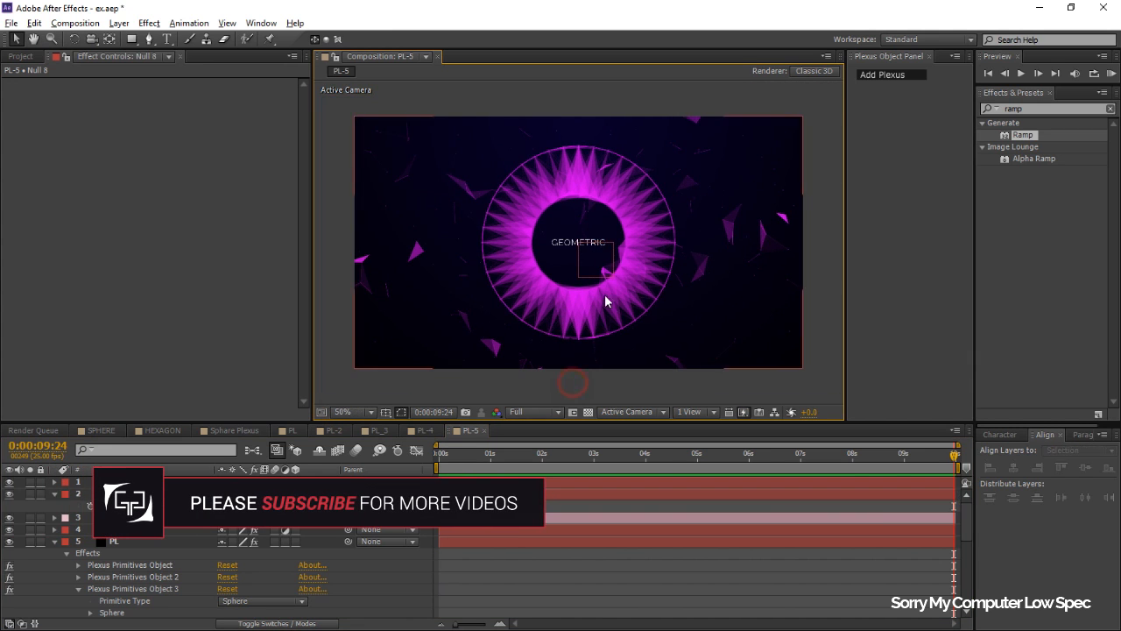
{"action": "left_click", "coordinate": [346, 412]}
{"action": "left_click", "coordinate": [371, 161]}
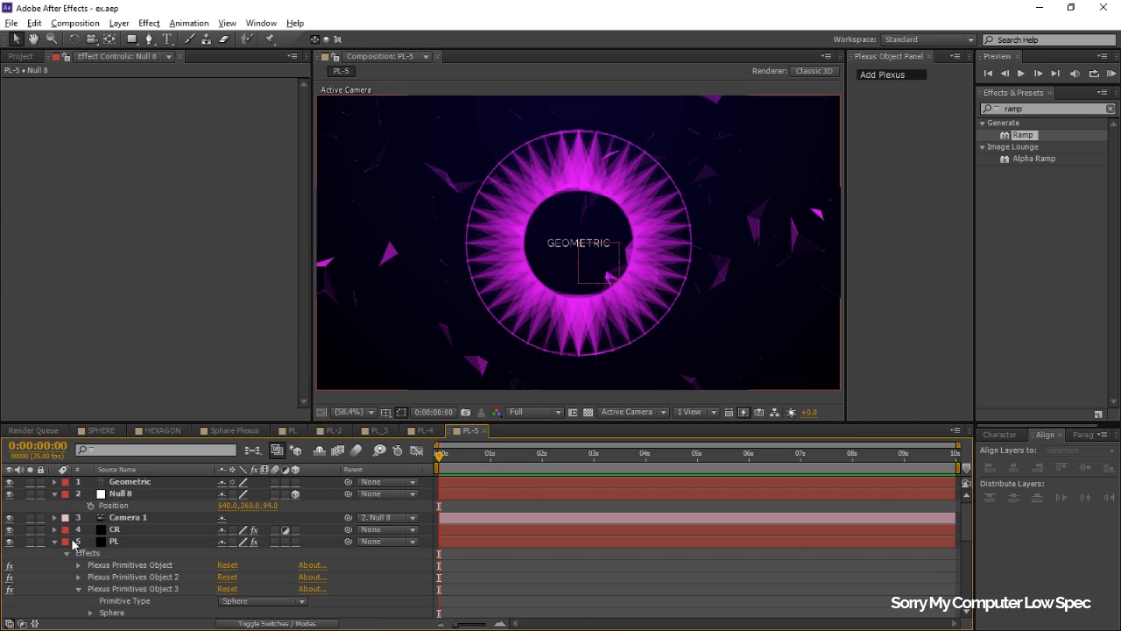
Step: Collapse the expanded layers and add a second Noise effector to the PL layer's Plexus setup
{"action": "left_click", "coordinate": [54, 542]}
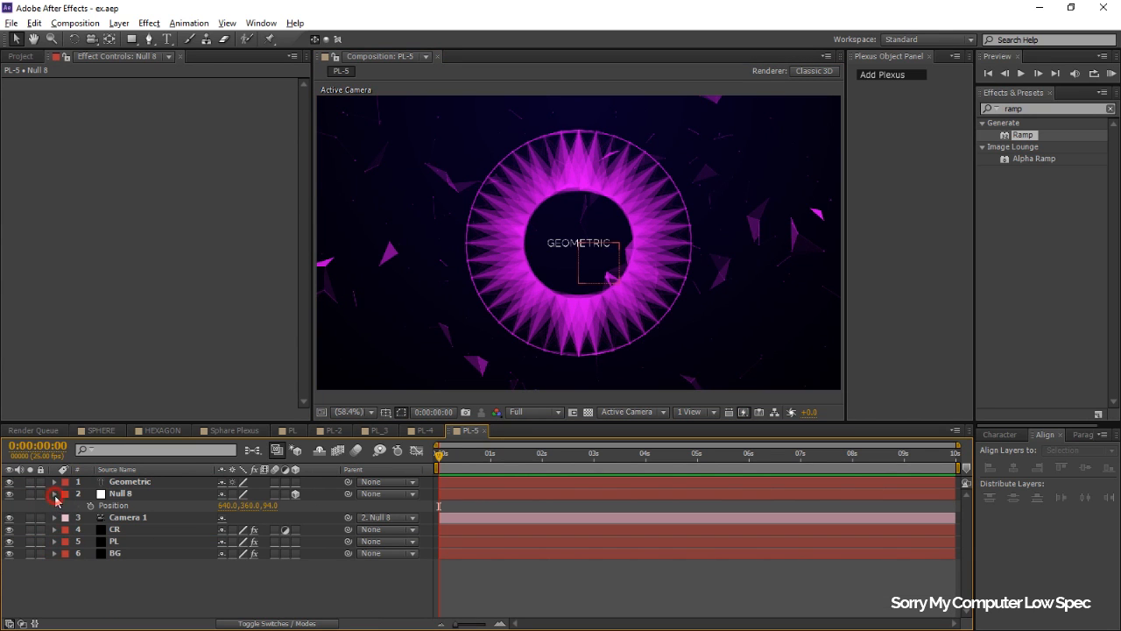
{"action": "left_click", "coordinate": [54, 494]}
{"action": "left_click", "coordinate": [154, 518]}
{"action": "left_click", "coordinate": [885, 75]}
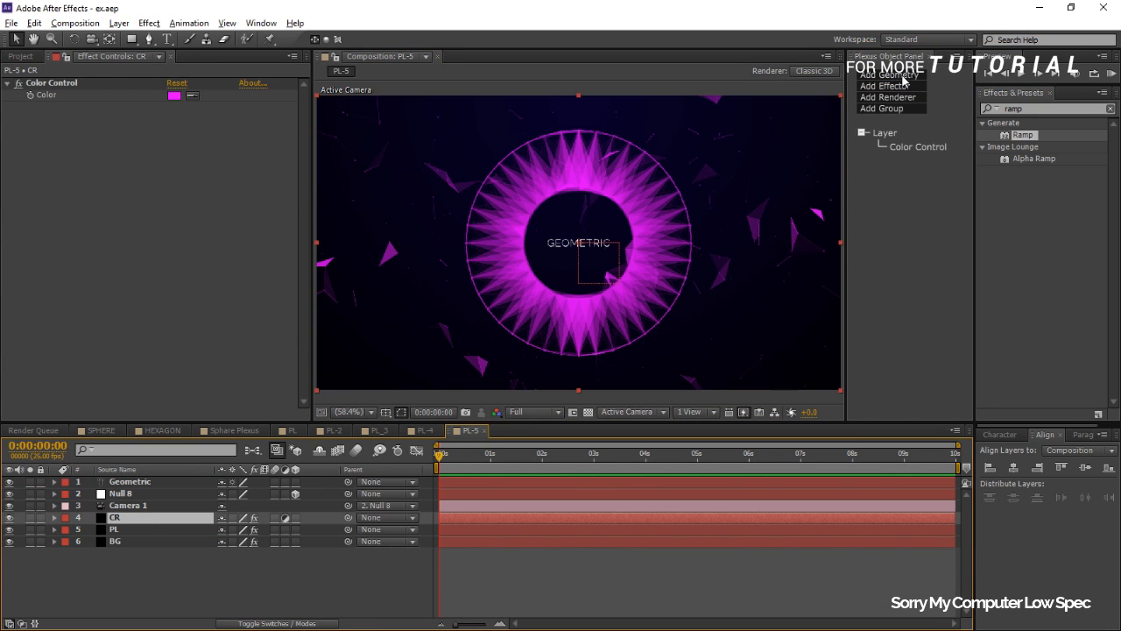
{"action": "left_click", "coordinate": [135, 529]}
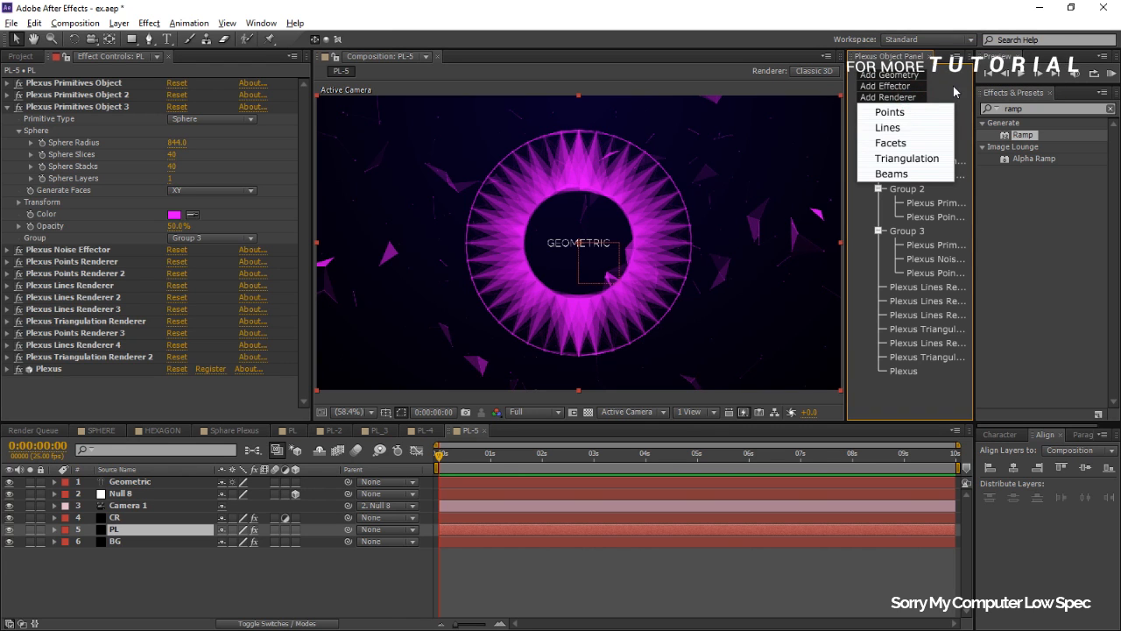
{"action": "left_click", "coordinate": [907, 87]}
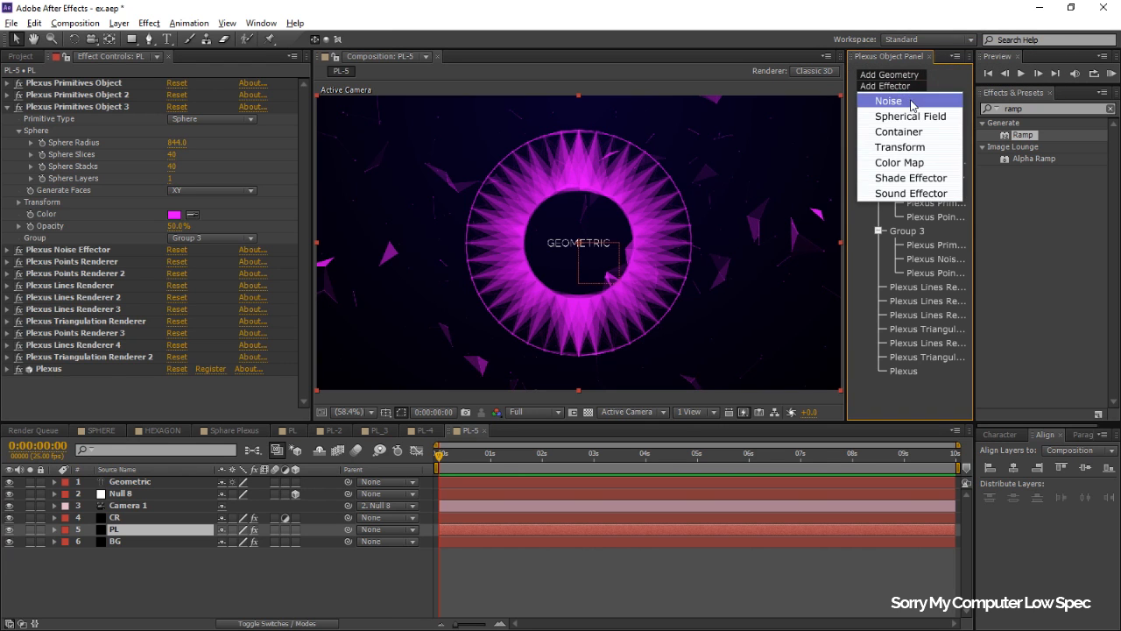
{"action": "left_click", "coordinate": [914, 104]}
Step: Apply the second Noise effector to vertex Color, raise its Noise Amplitude to 33, and inspect the result up close
{"action": "left_click", "coordinate": [938, 287]}
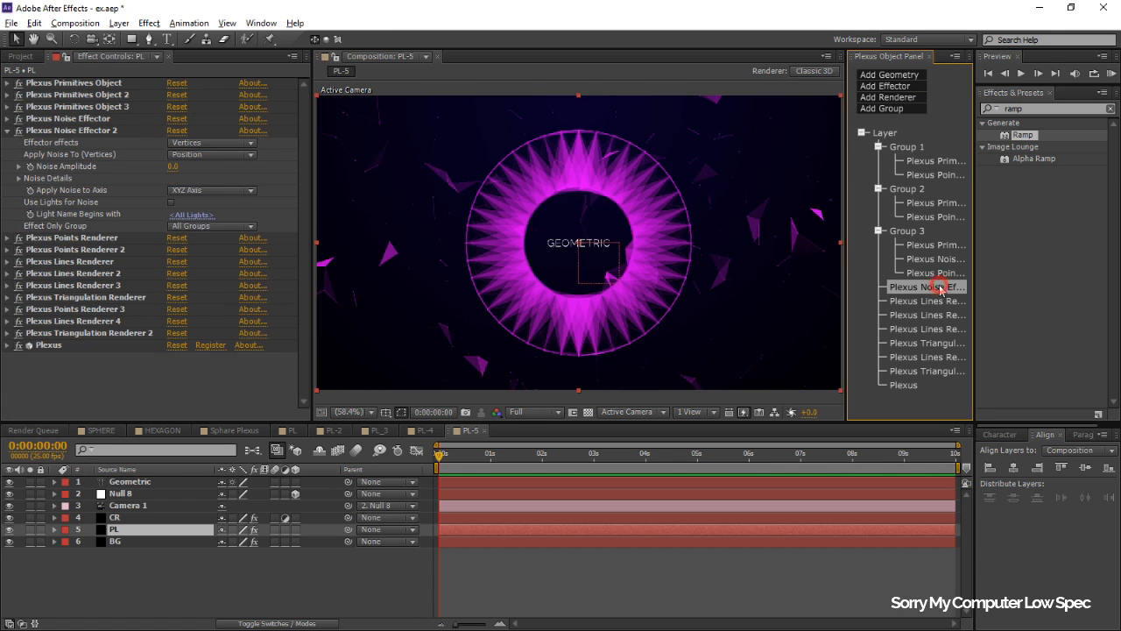
{"action": "left_click", "coordinate": [221, 160]}
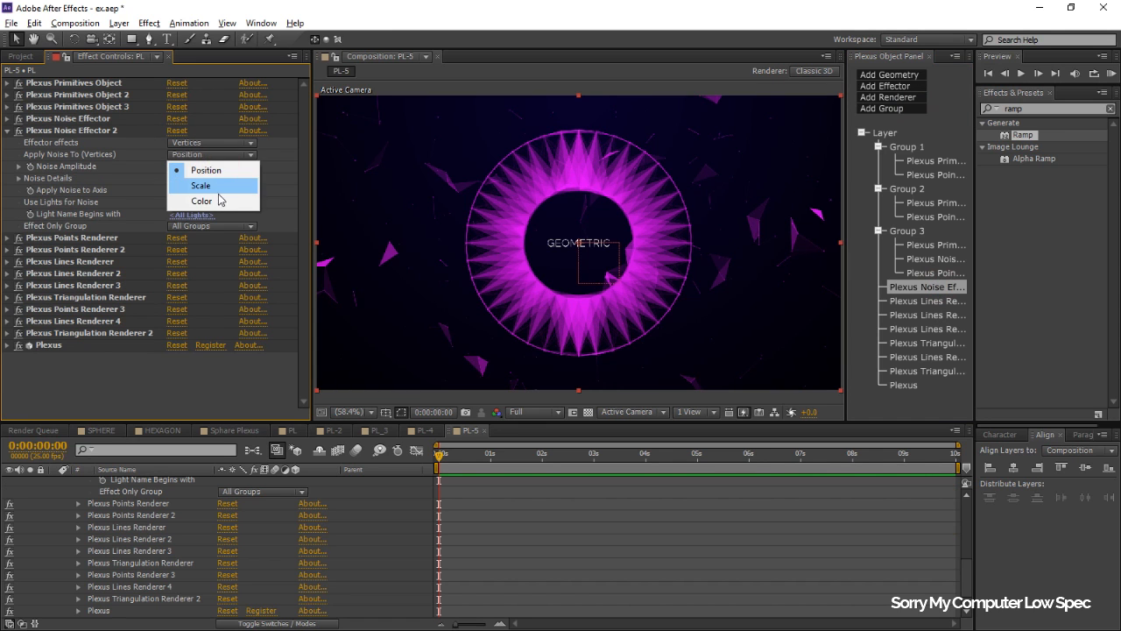
{"action": "left_click", "coordinate": [219, 200]}
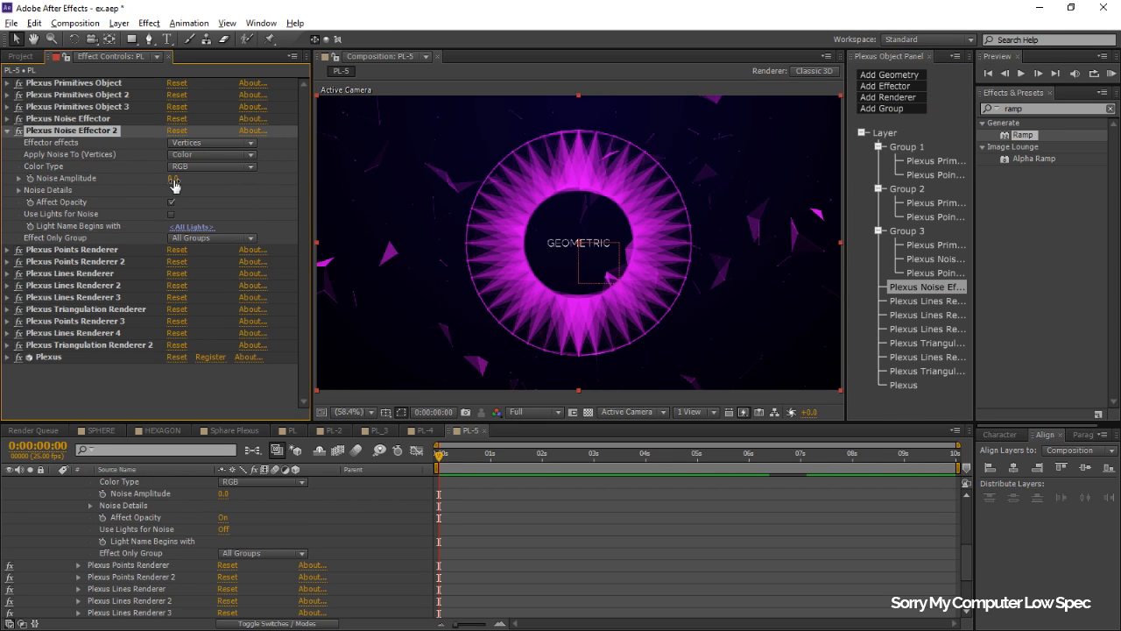
{"action": "left_click_drag", "start_coordinate": [185, 180], "coordinate": [199, 181]}
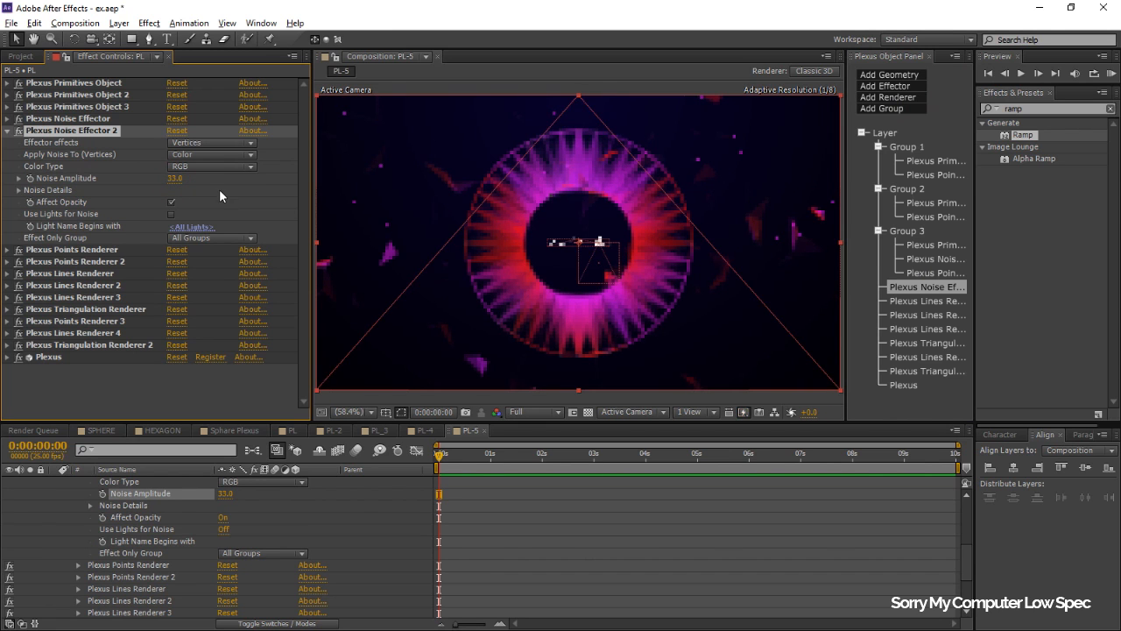
{"action": "scroll", "coordinate": [508, 307], "scroll_direction": "down", "scroll_amount": 1}
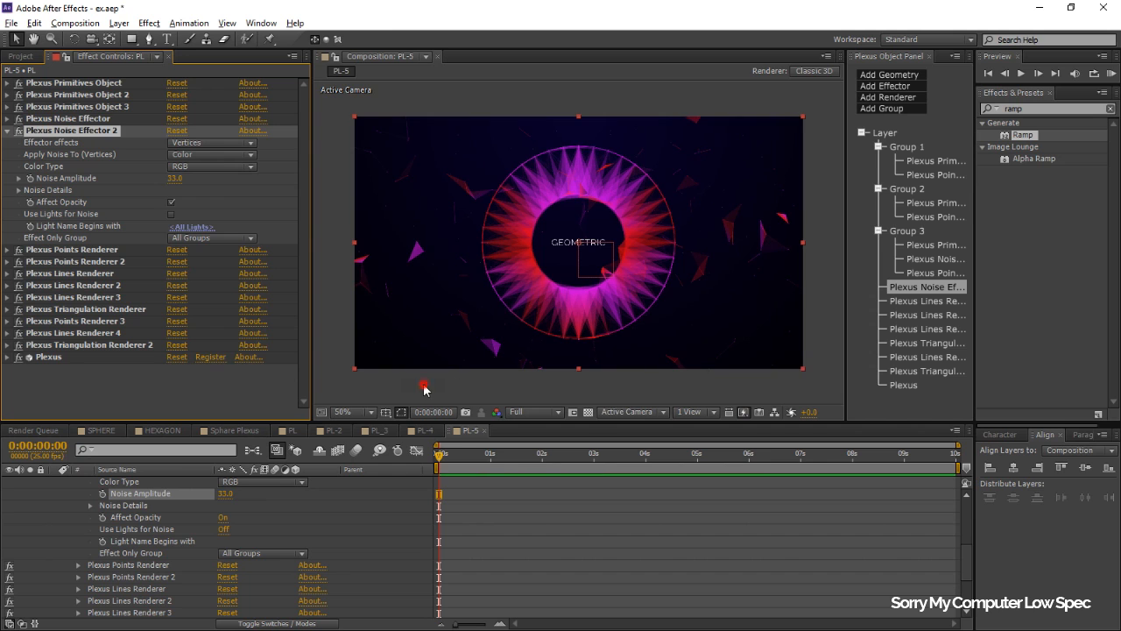
{"action": "left_click", "coordinate": [424, 389]}
{"action": "key", "text": "period"}
{"action": "left_click", "coordinate": [344, 412]}
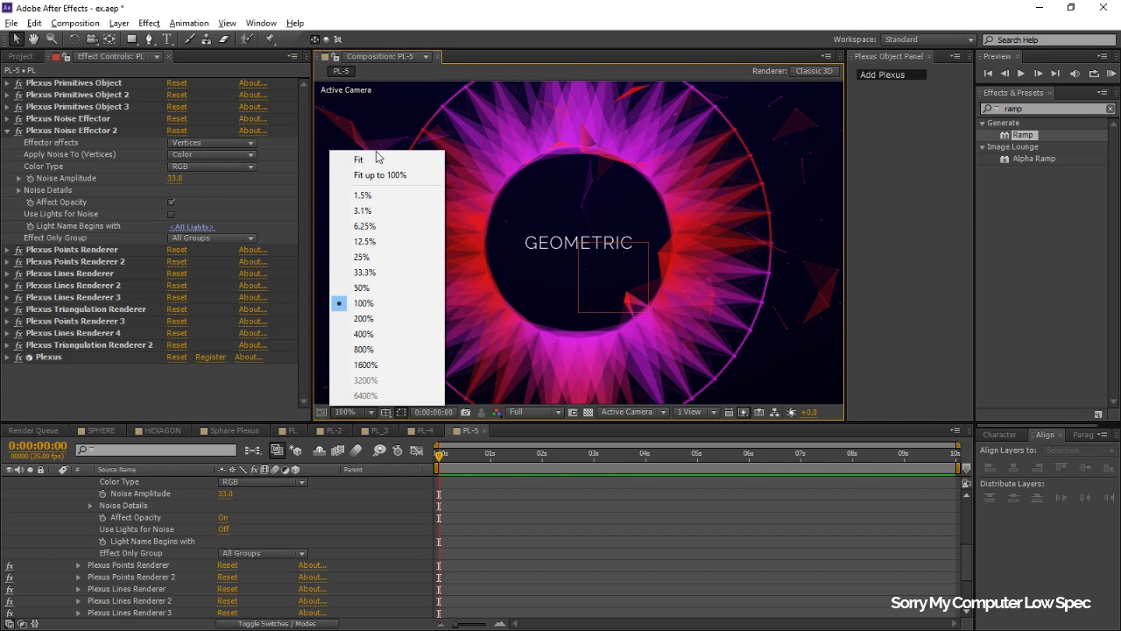
{"action": "left_click", "coordinate": [377, 158]}
Step: Search the effects for "glow" and apply the Stylize Glow effect to the PL layer
{"action": "left_click", "coordinate": [1042, 109]}
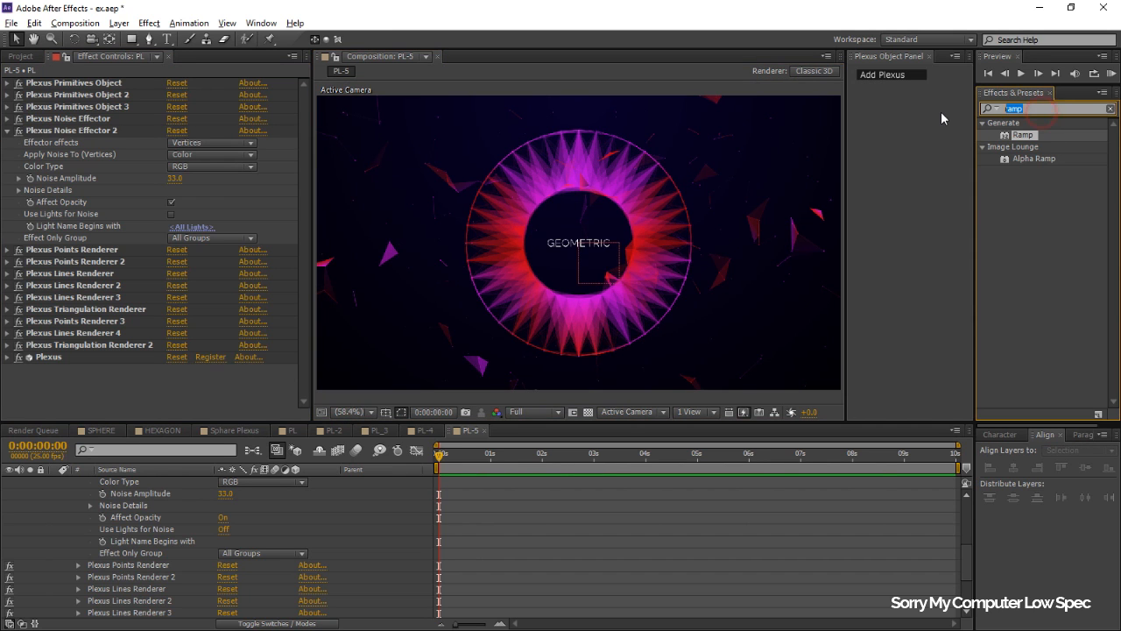
{"action": "type", "text": "glow"}
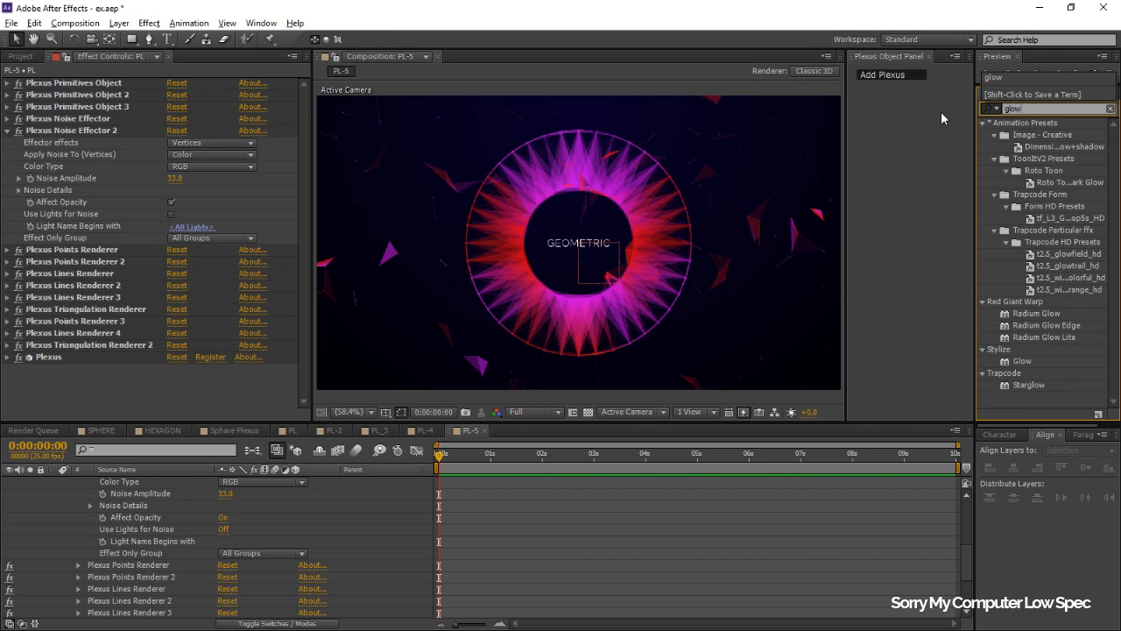
{"action": "scroll", "coordinate": [114, 563], "scroll_direction": "up", "scroll_amount": 5}
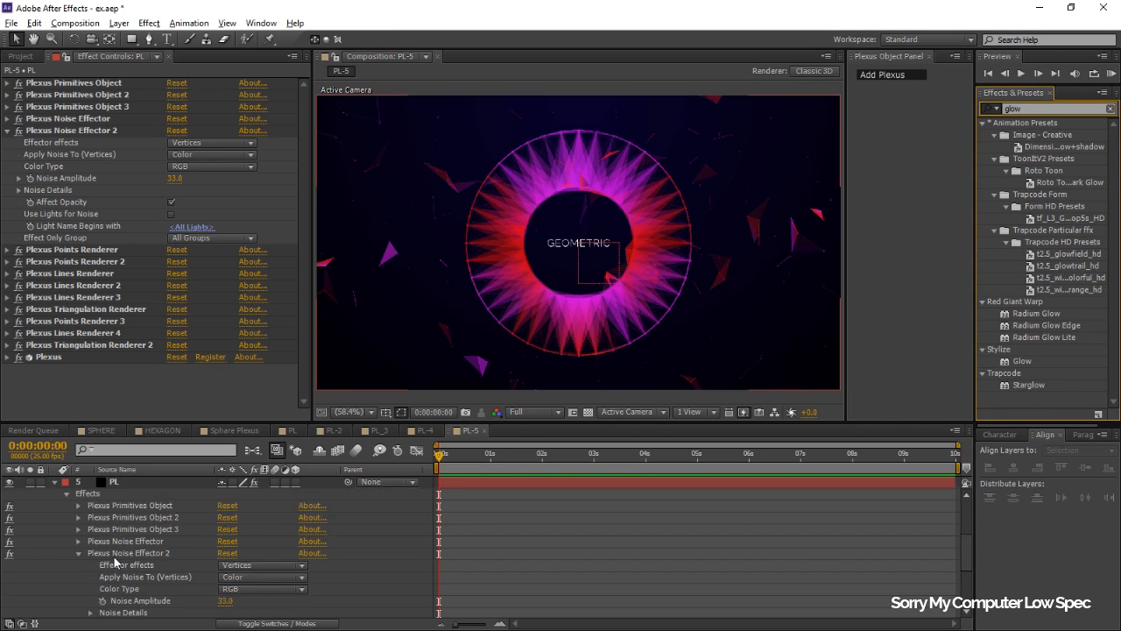
{"action": "left_click", "coordinate": [54, 529]}
{"action": "left_click", "coordinate": [114, 529]}
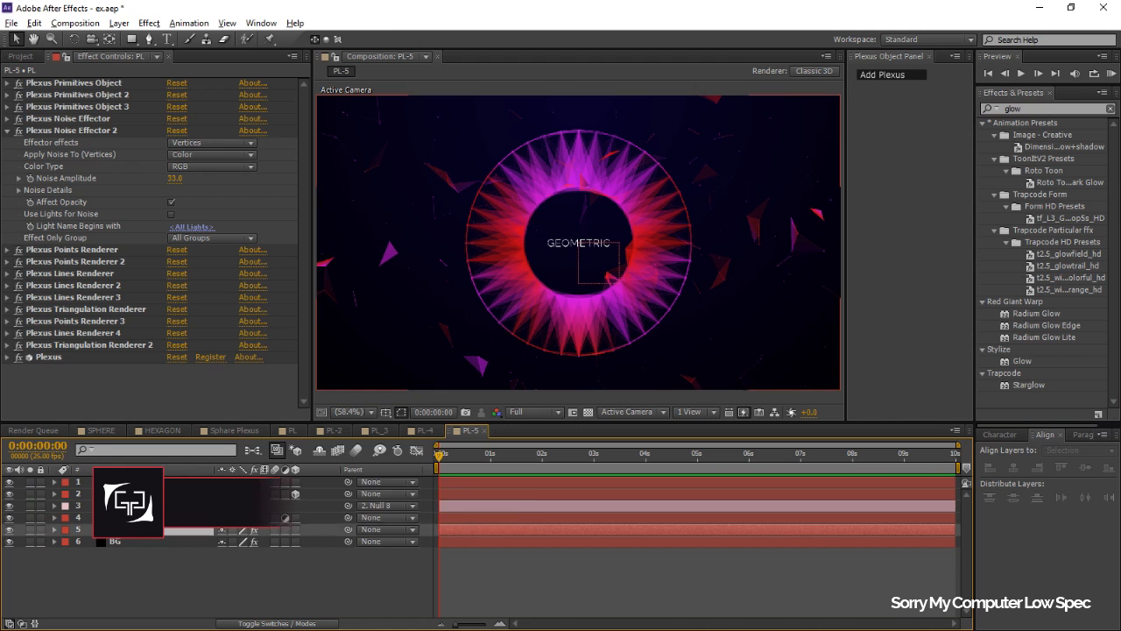
{"action": "double_click", "coordinate": [1020, 362]}
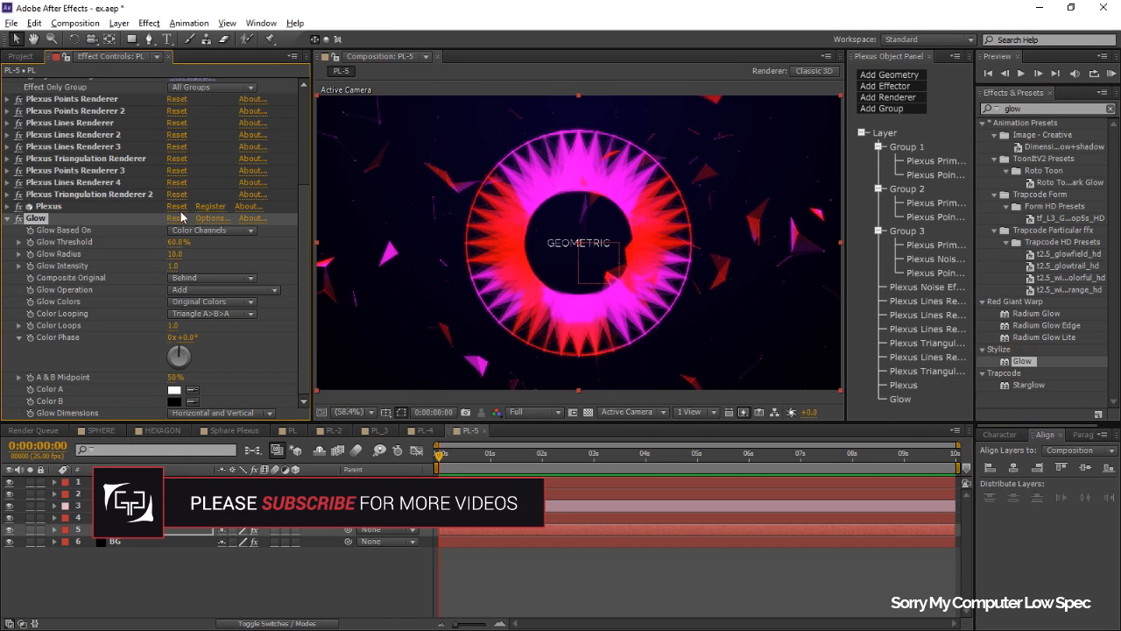
Step: Increase the PL layer's Glow Radius to 851 and fit the composition in the viewer
{"action": "left_click_drag", "start_coordinate": [179, 254], "coordinate": [650, 253]}
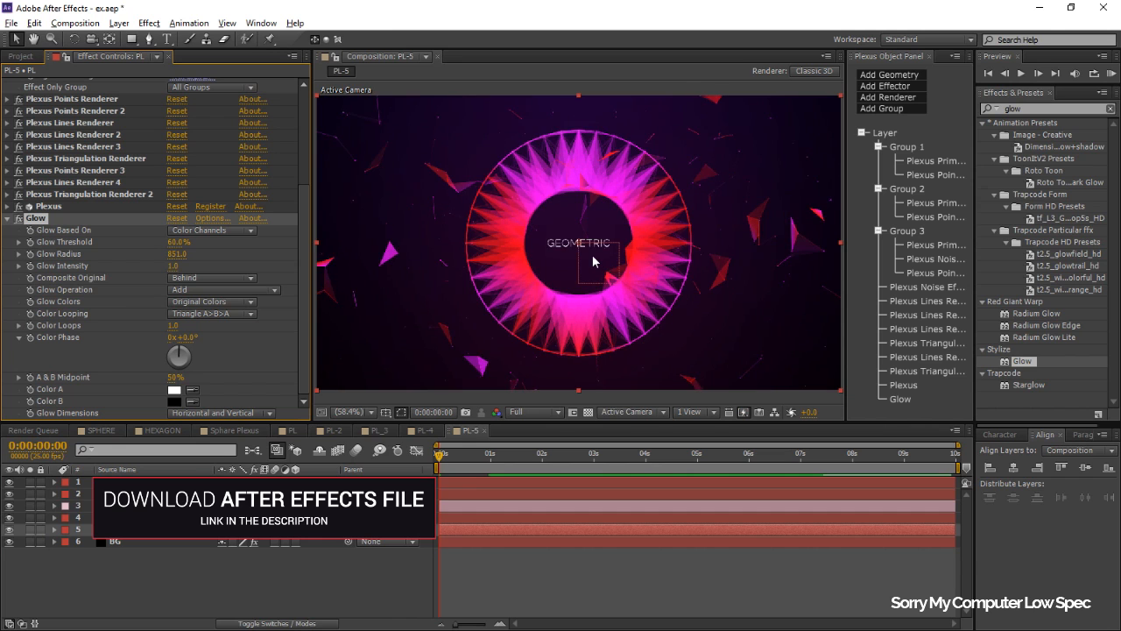
{"action": "scroll", "coordinate": [592, 260], "scroll_direction": "down", "scroll_amount": 1}
{"action": "left_click", "coordinate": [360, 411]}
{"action": "left_click", "coordinate": [362, 165]}
{"action": "left_click", "coordinate": [257, 592]}
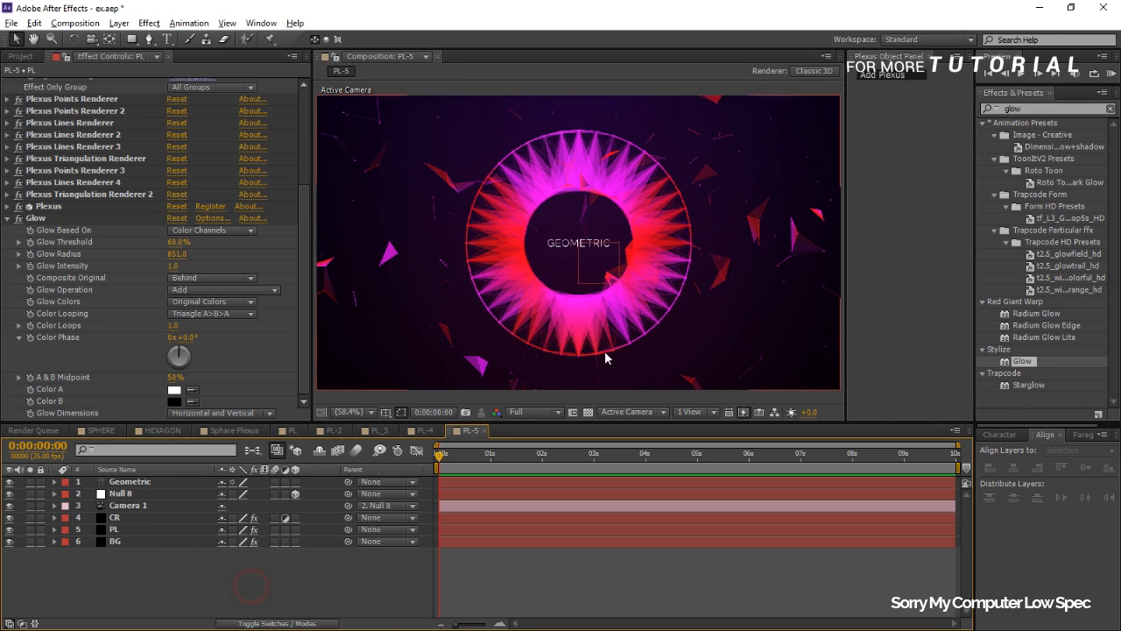
{"action": "left_click", "coordinate": [182, 595]}
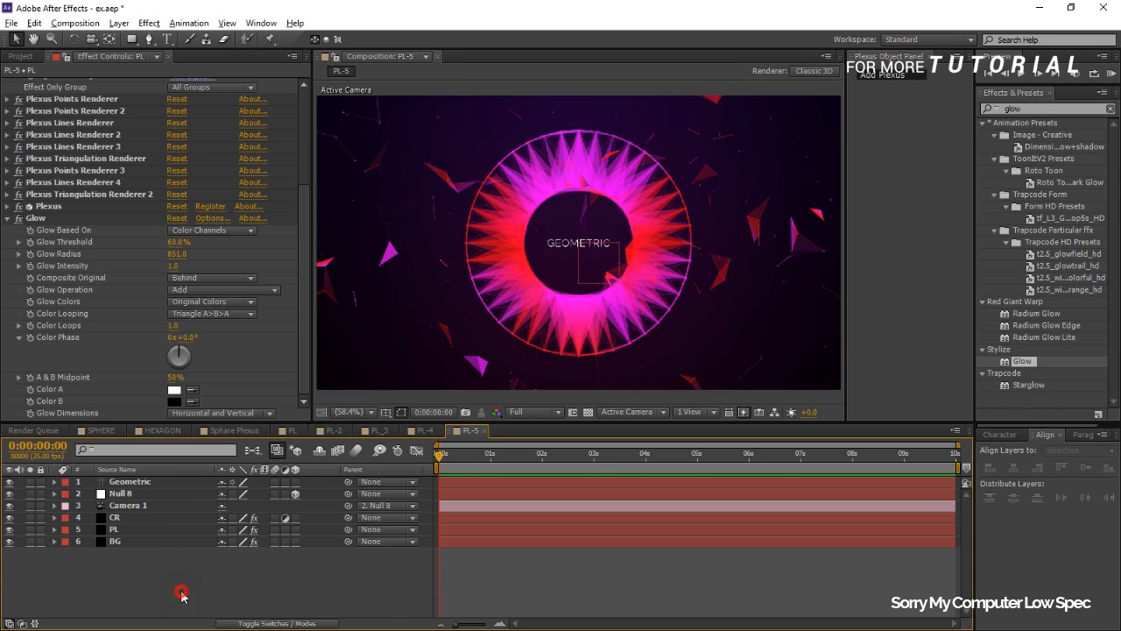
Step: Keyframe Null 8's Position at the start and end of the composition, setting the first keyframe's Z value to -418
{"action": "left_click", "coordinate": [143, 484]}
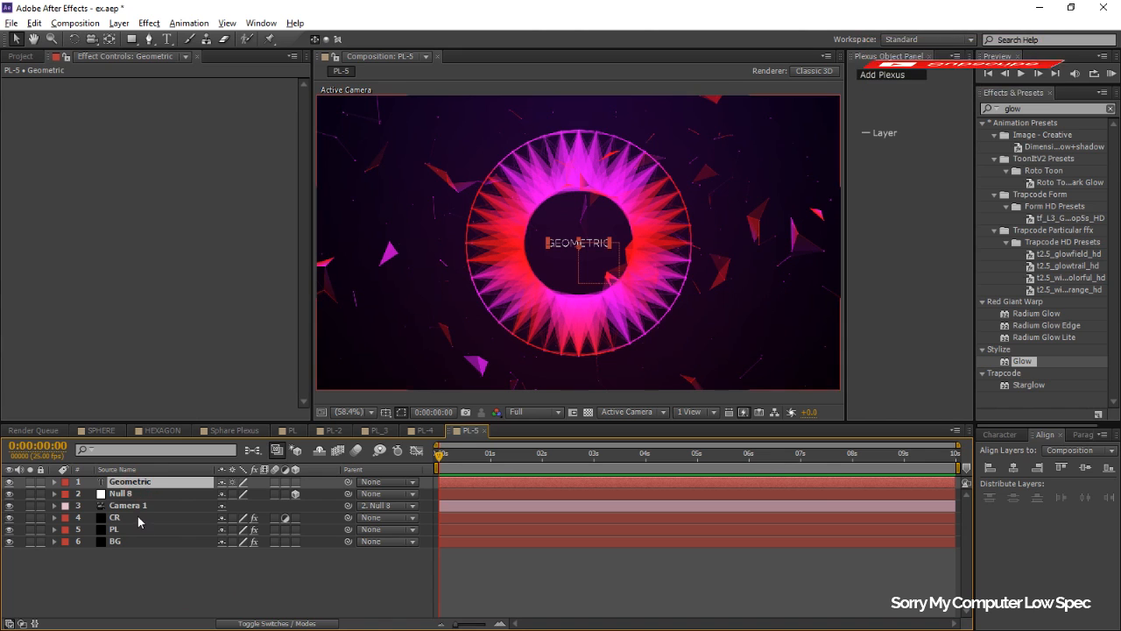
{"action": "left_click", "coordinate": [138, 494]}
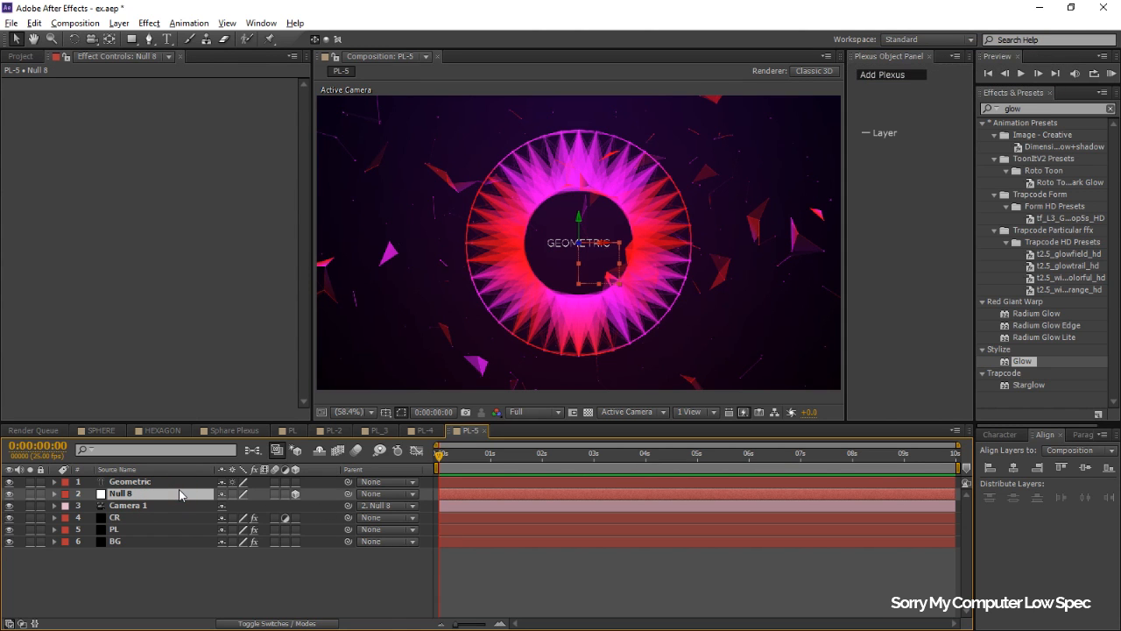
{"action": "key", "text": "p"}
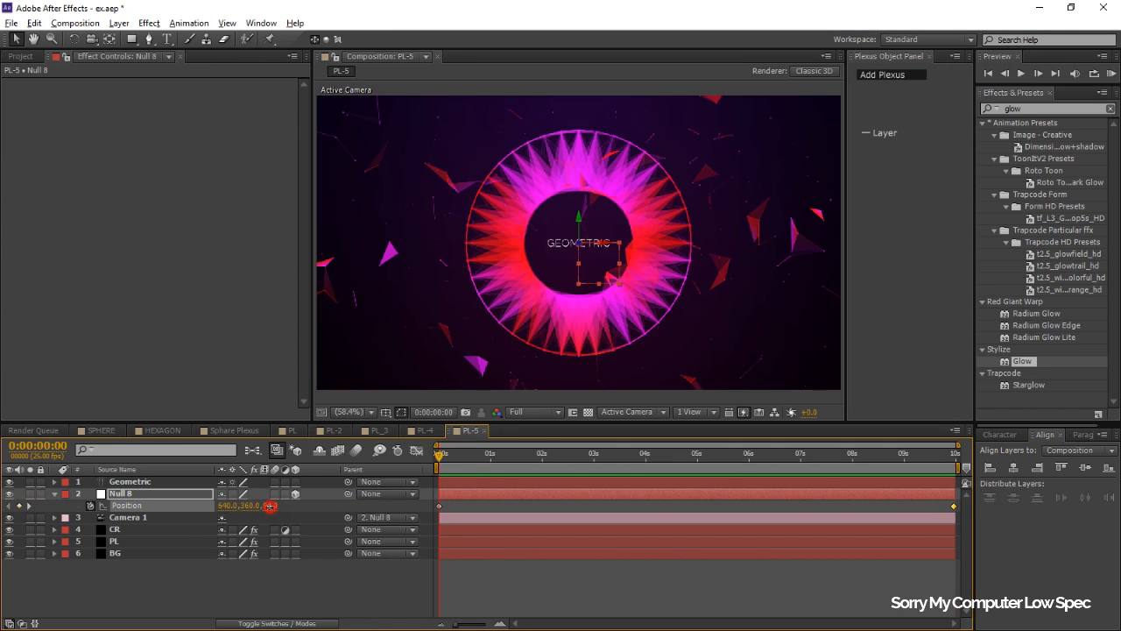
{"action": "left_click_drag", "start_coordinate": [190, 514], "coordinate": [2, 514]}
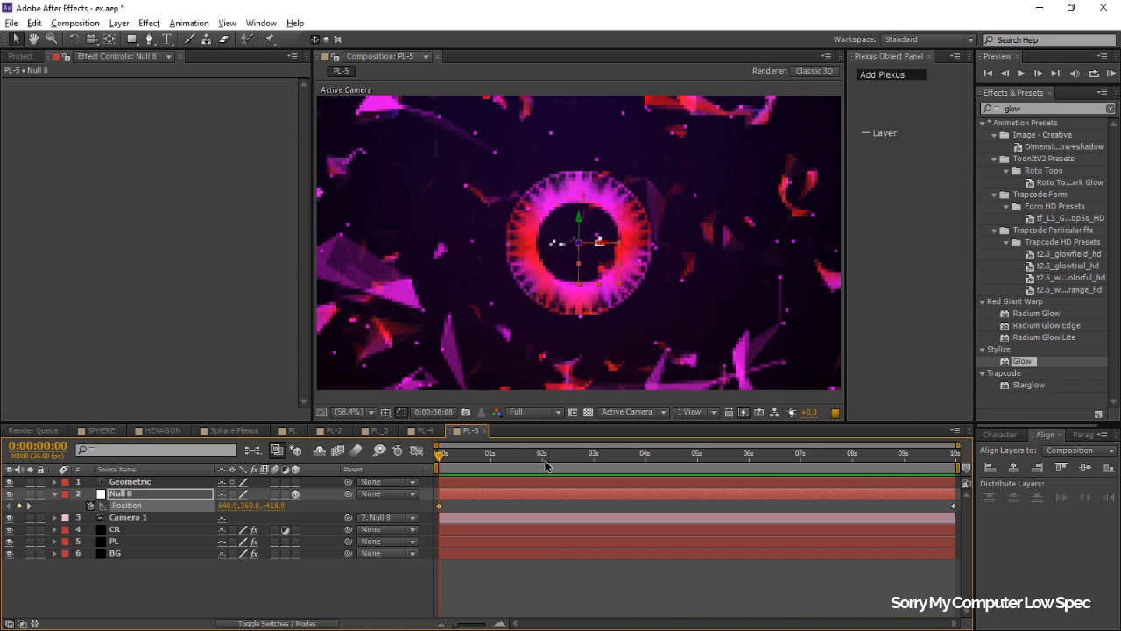
{"action": "left_click", "coordinate": [292, 590]}
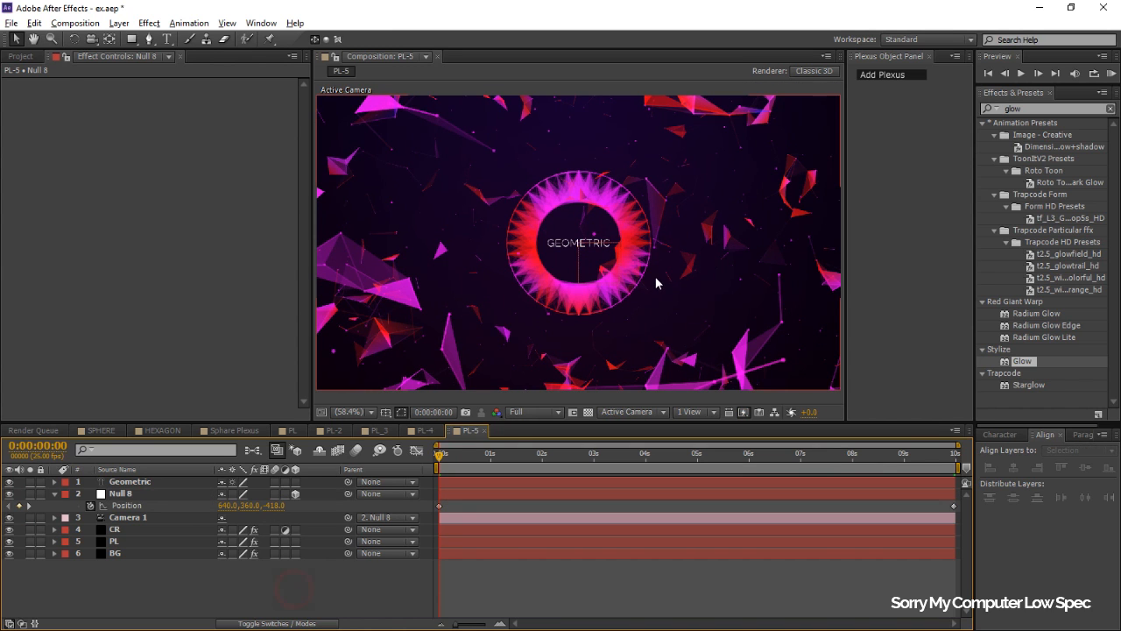
Step: Save the project and check the PL-5 camera move at several points up to 0:00:07:15
{"action": "key", "text": "ctrl+s"}
{"action": "left_click_drag", "start_coordinate": [446, 462], "coordinate": [499, 460]}
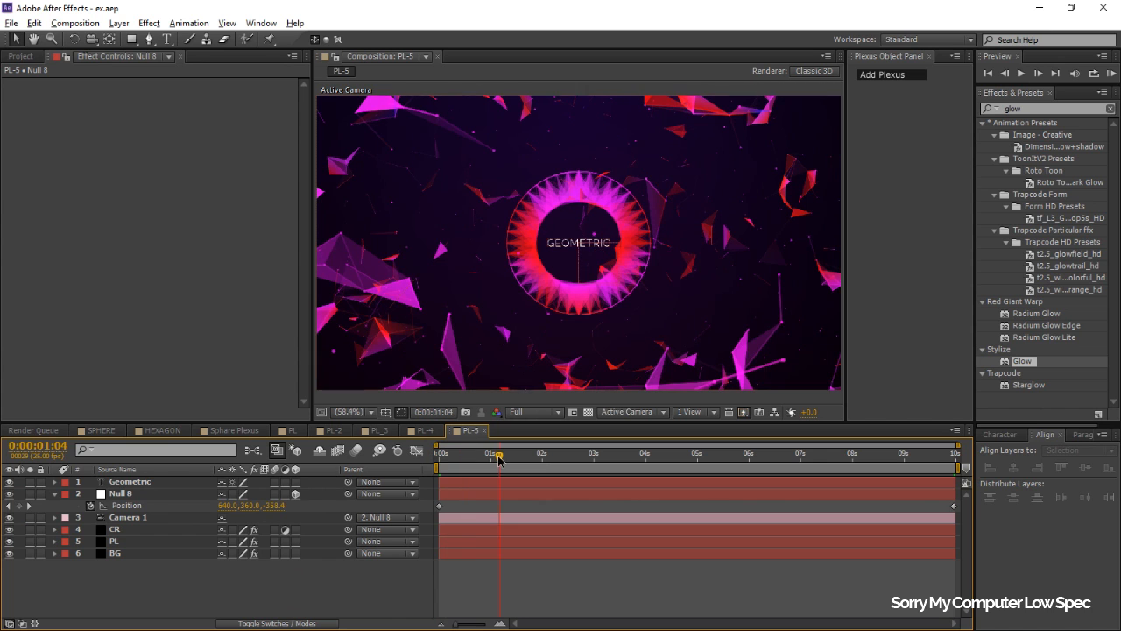
{"action": "left_click", "coordinate": [615, 457]}
{"action": "left_click", "coordinate": [832, 462]}
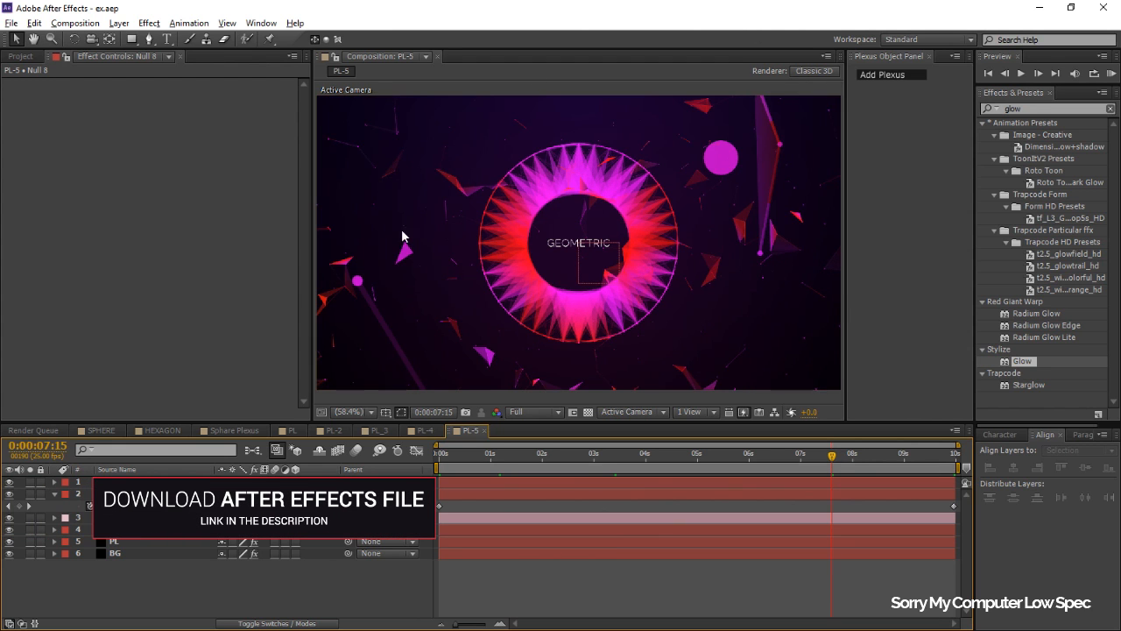
{"action": "scroll", "coordinate": [567, 224], "scroll_direction": "down", "scroll_amount": 1}
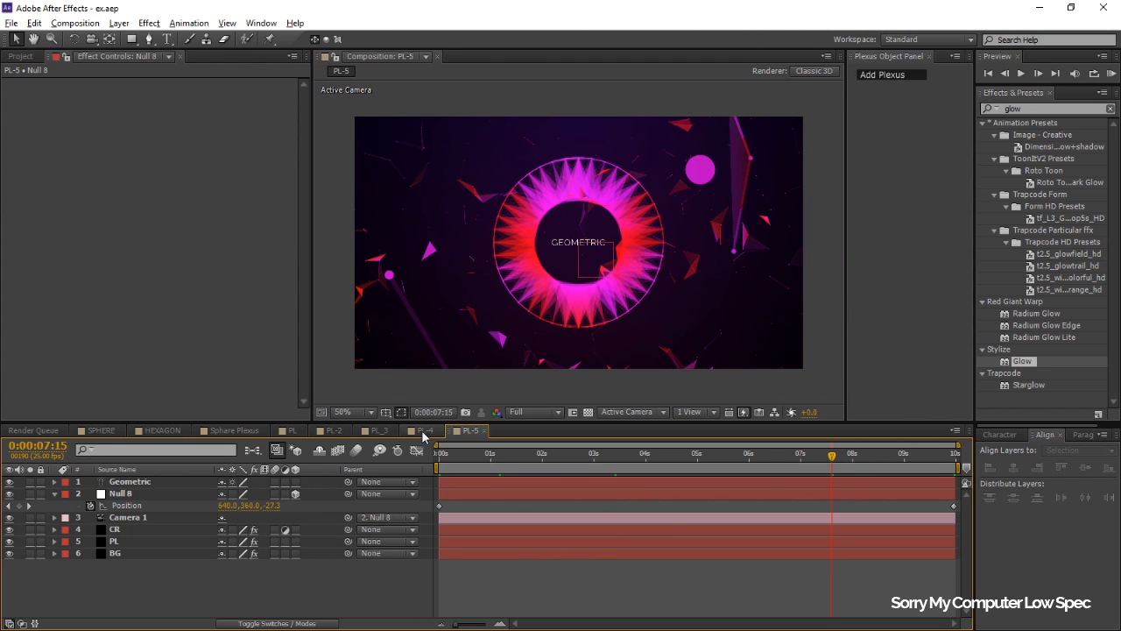
Step: Compare the ring animation in the PL-4 composition with PL-5 at different times, finishing in PL-5
{"action": "left_click", "coordinate": [423, 431]}
{"action": "left_click", "coordinate": [513, 456]}
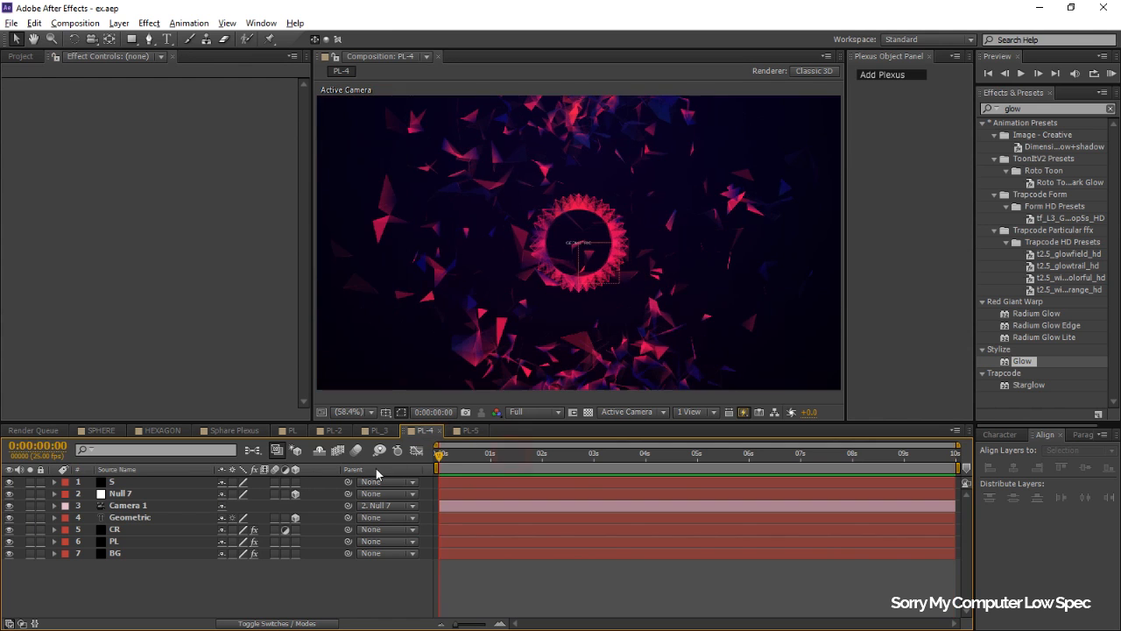
{"action": "left_click", "coordinate": [540, 455]}
{"action": "left_click_drag", "start_coordinate": [552, 463], "coordinate": [831, 467]}
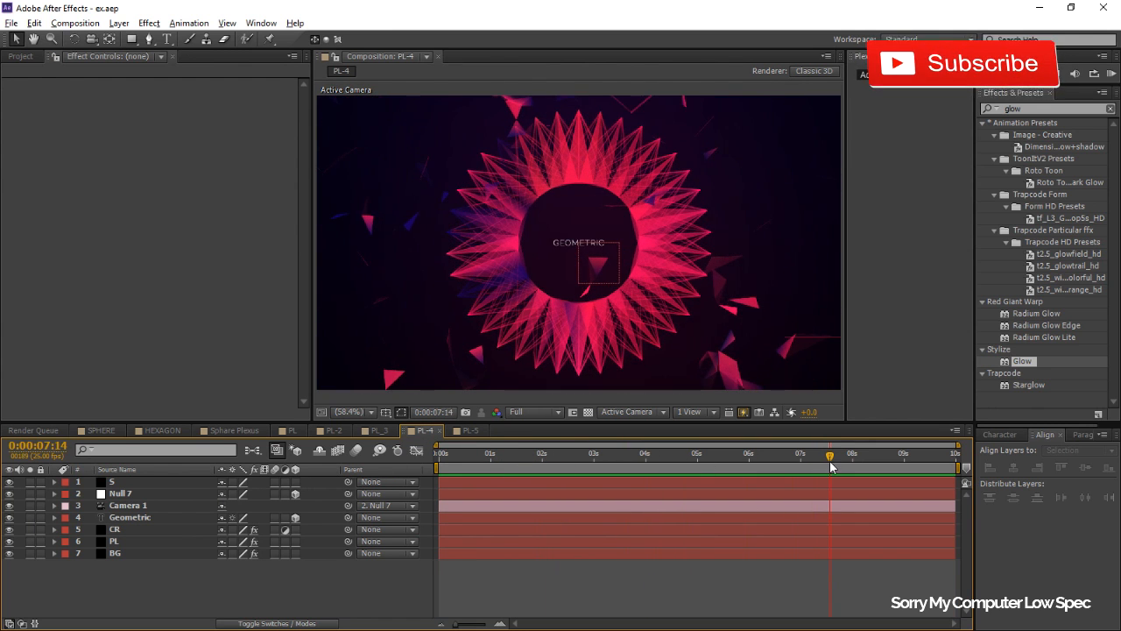
{"action": "left_click", "coordinate": [470, 431]}
{"action": "left_click_drag", "start_coordinate": [614, 461], "coordinate": [711, 473]}
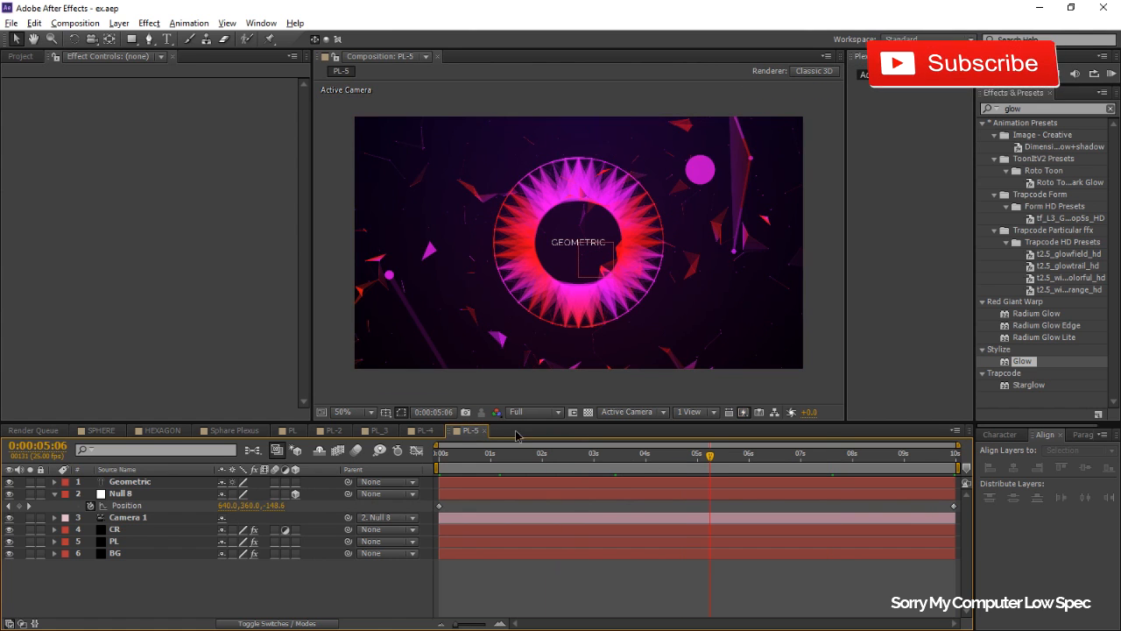
{"action": "left_click", "coordinate": [424, 431]}
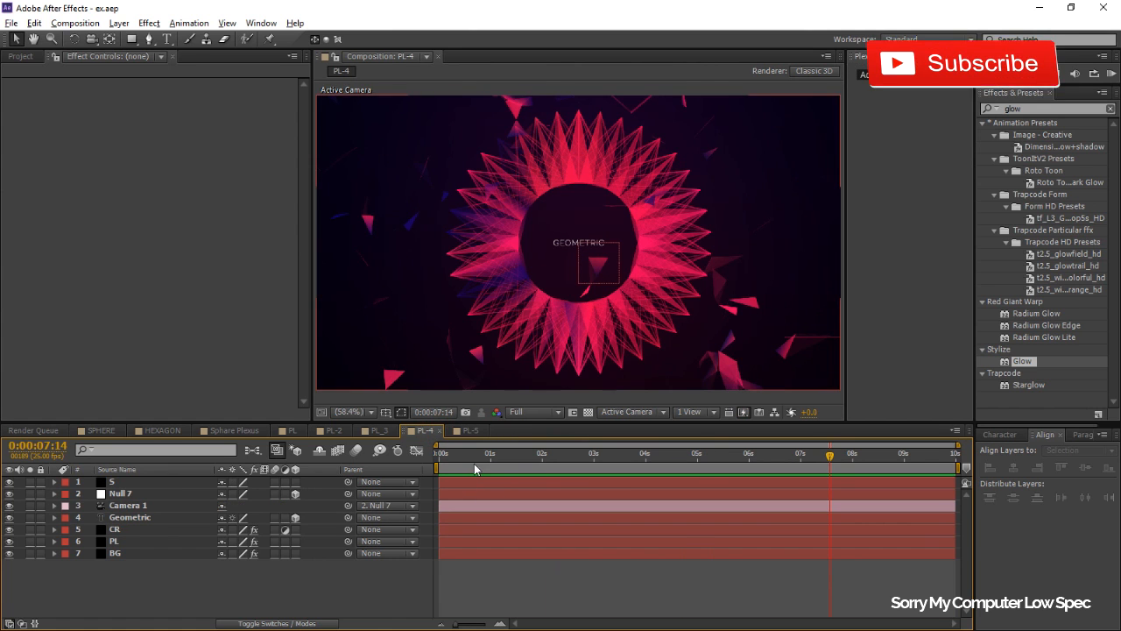
{"action": "left_click", "coordinate": [470, 431]}
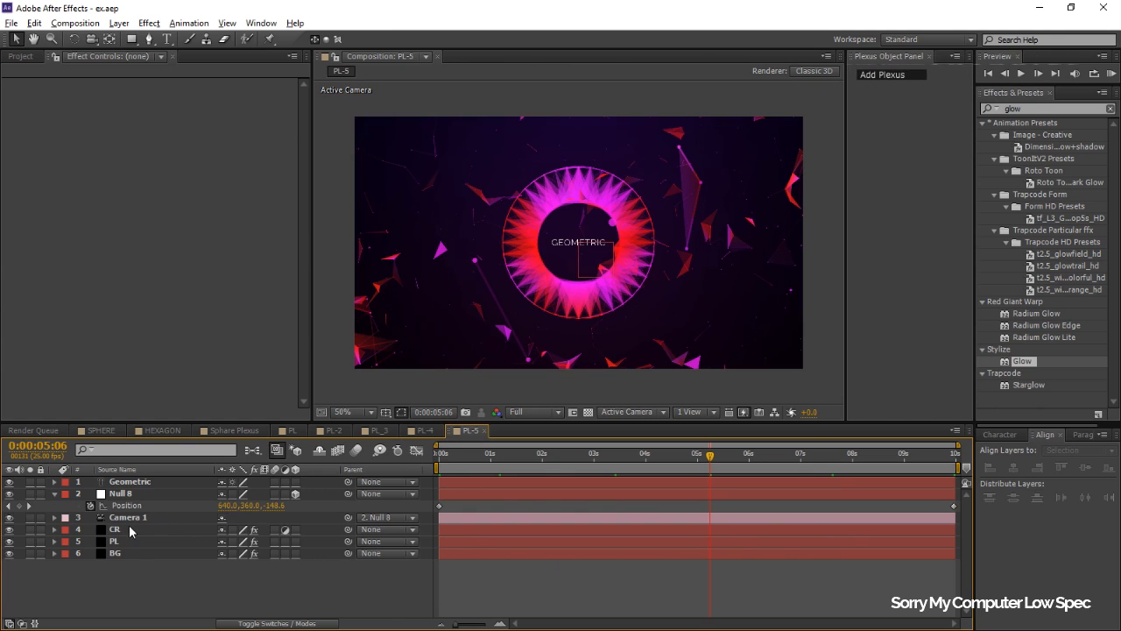
Step: Reduce the Sphere Stacks of the PL layer's Group 1 Plexus primitive to 11
{"action": "left_click", "coordinate": [114, 529]}
{"action": "left_click", "coordinate": [111, 541]}
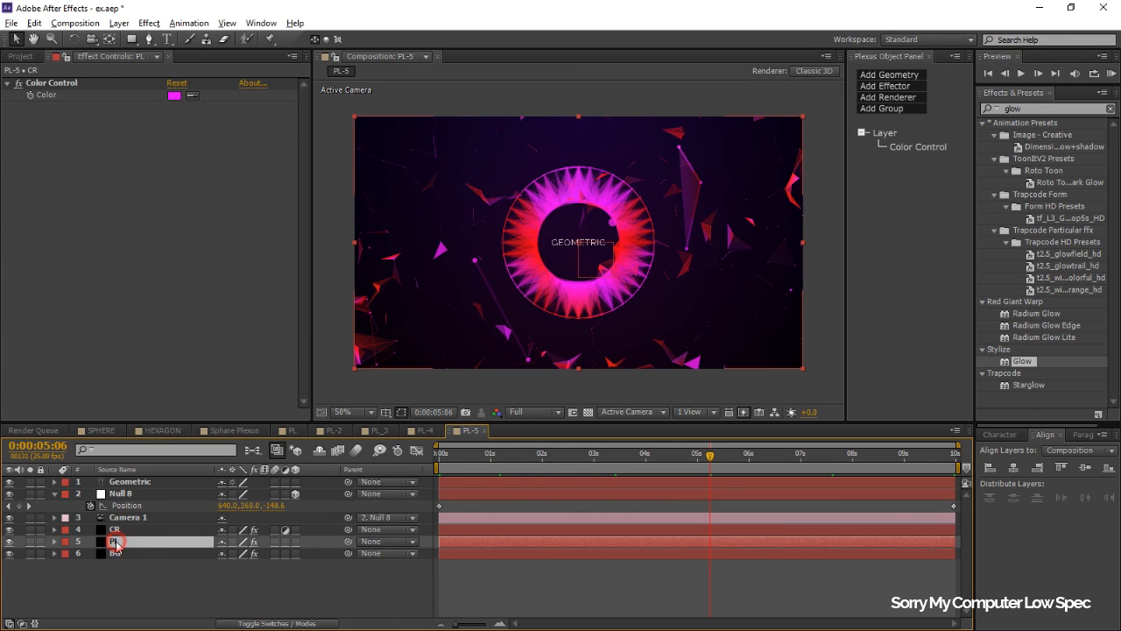
{"action": "left_click", "coordinate": [921, 163]}
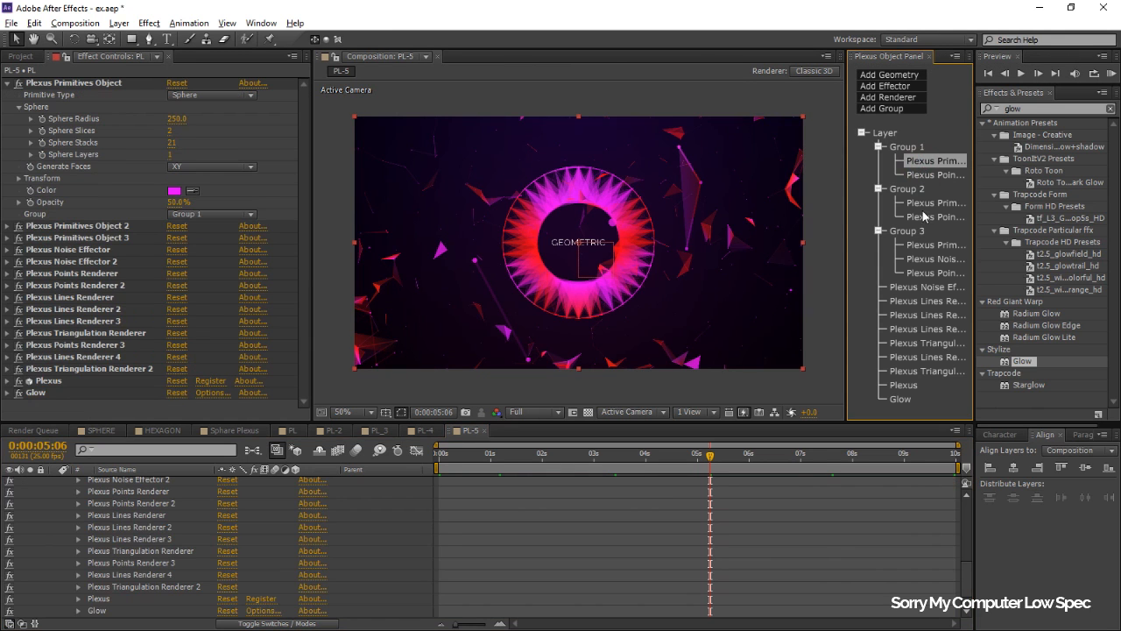
{"action": "left_click", "coordinate": [936, 203]}
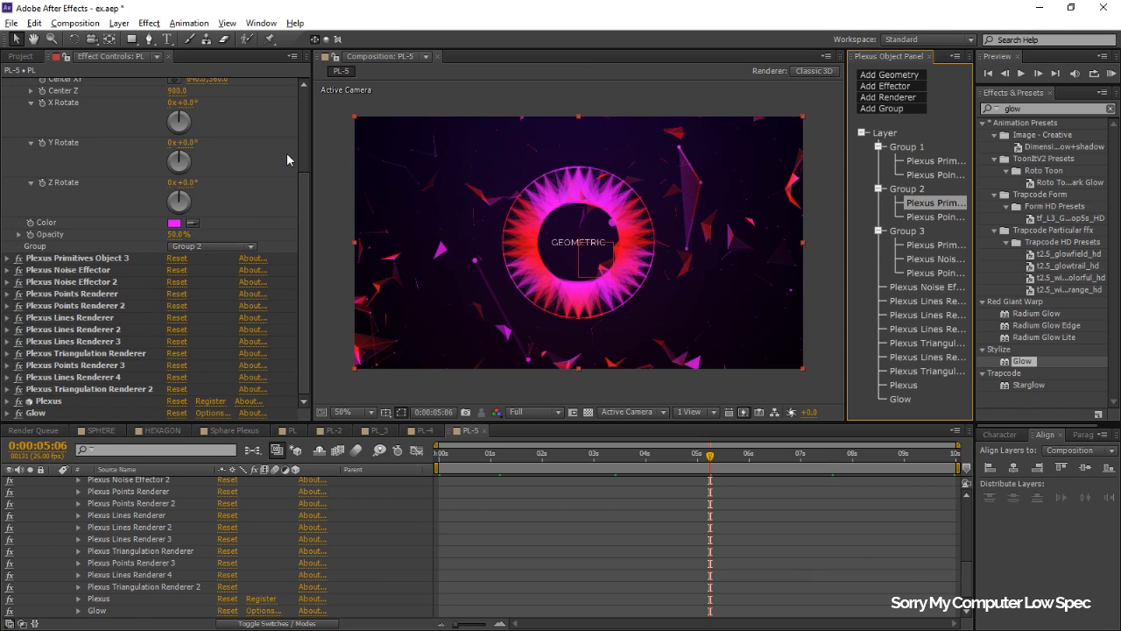
{"action": "scroll", "coordinate": [159, 174], "scroll_direction": "up", "scroll_amount": 3}
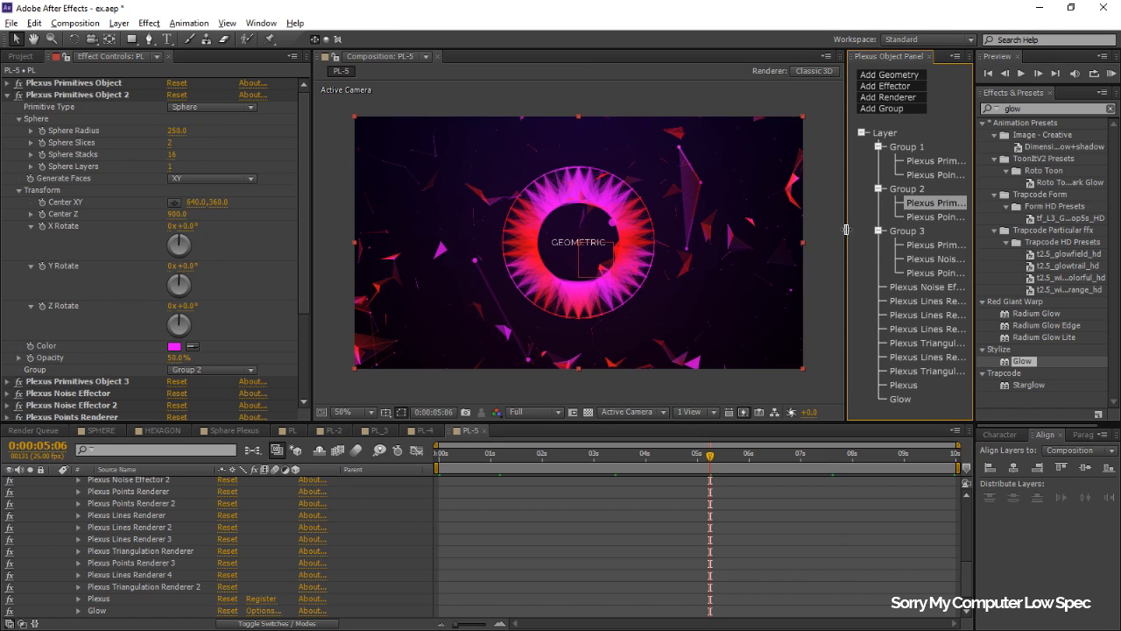
{"action": "left_click", "coordinate": [930, 163]}
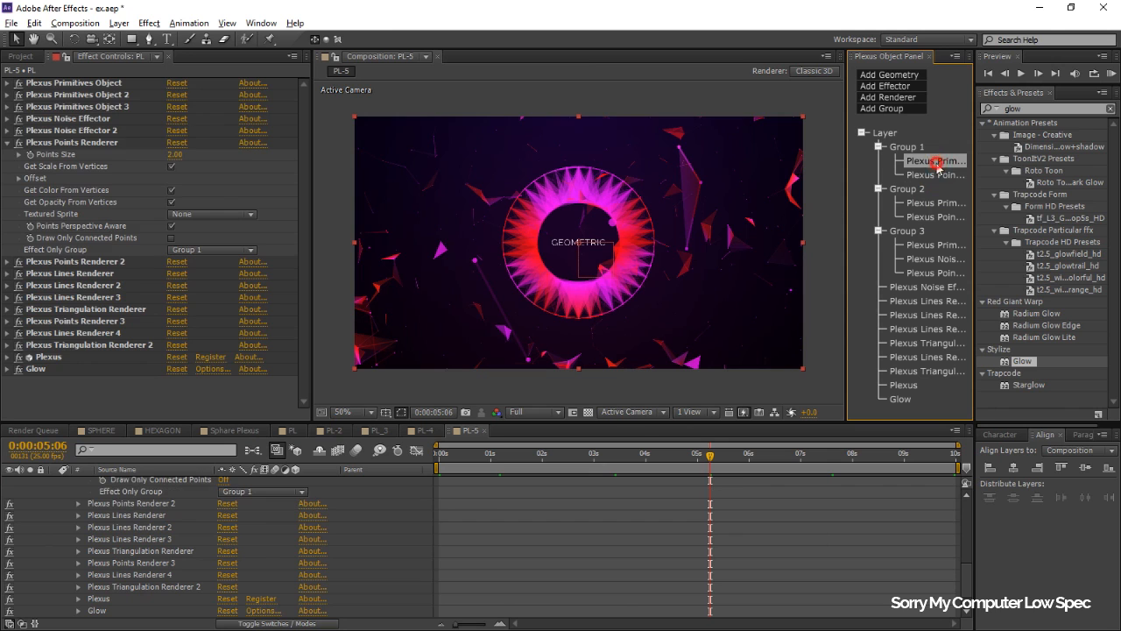
{"action": "left_click", "coordinate": [186, 144]}
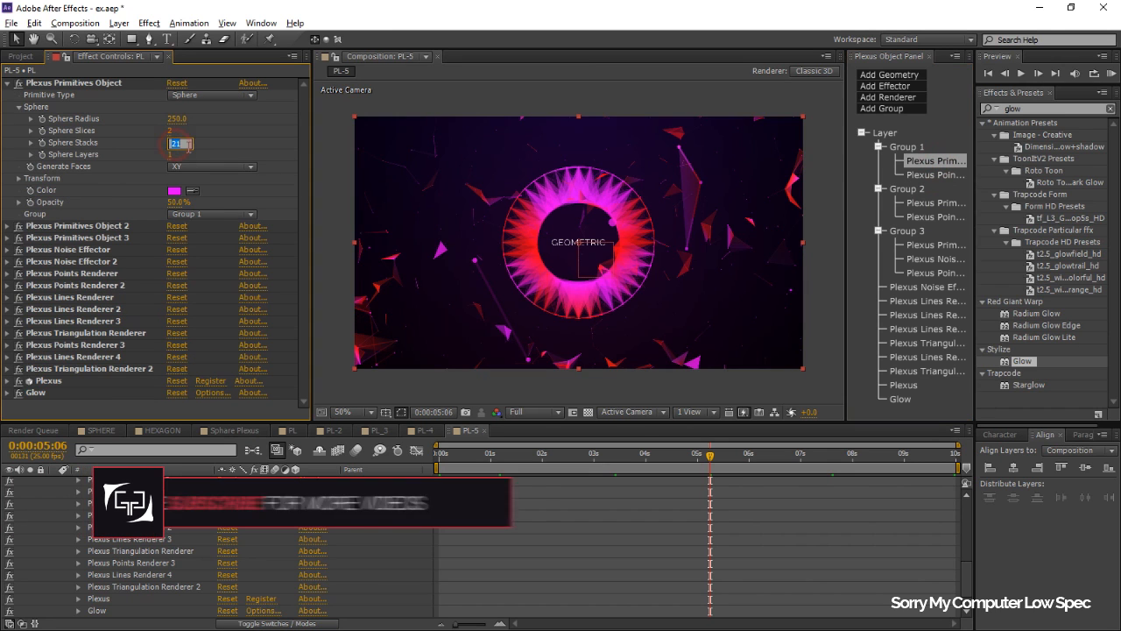
{"action": "key", "text": "Down"}
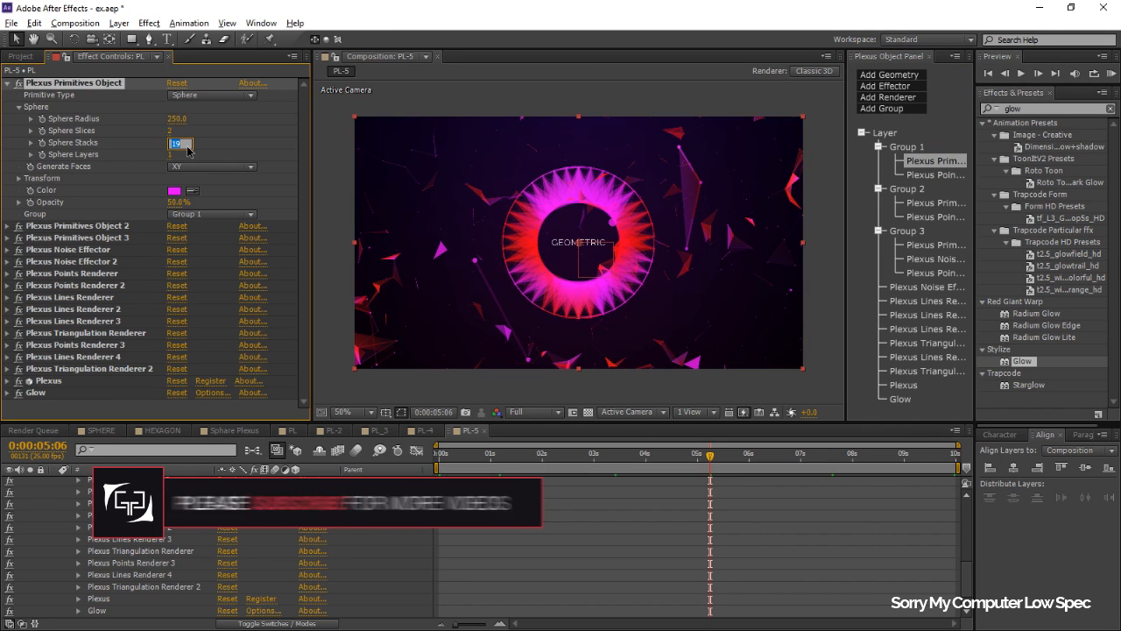
{"action": "key", "text": "Down"}
{"action": "key", "text": "Down"}
{"action": "key", "text": "Down"}
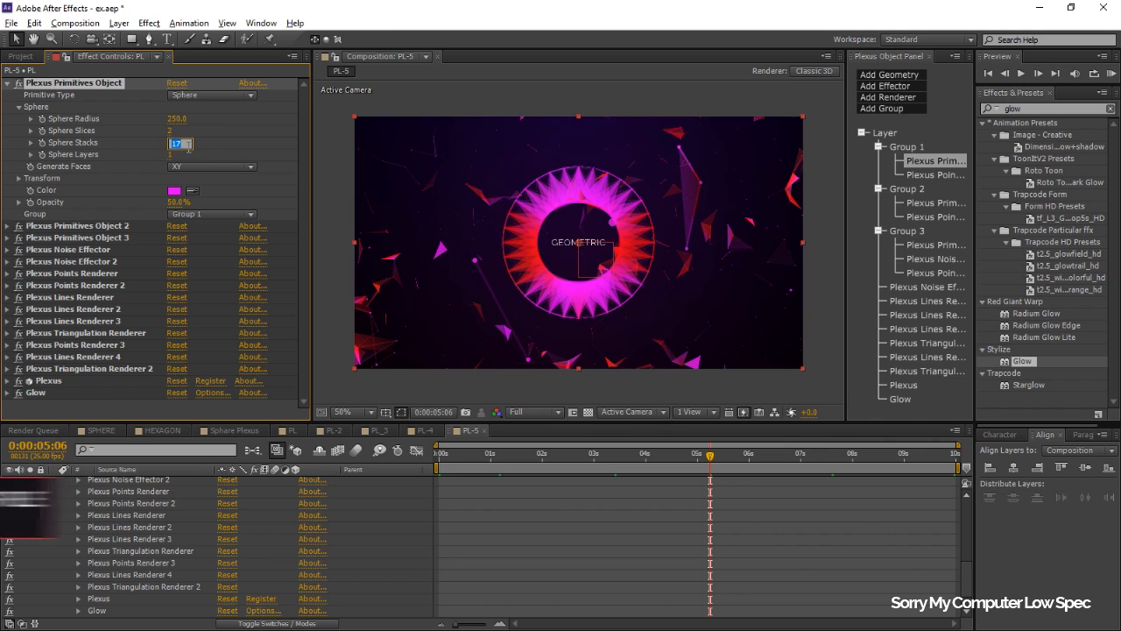
{"action": "key", "text": "Down"}
{"action": "key", "text": "Down"}
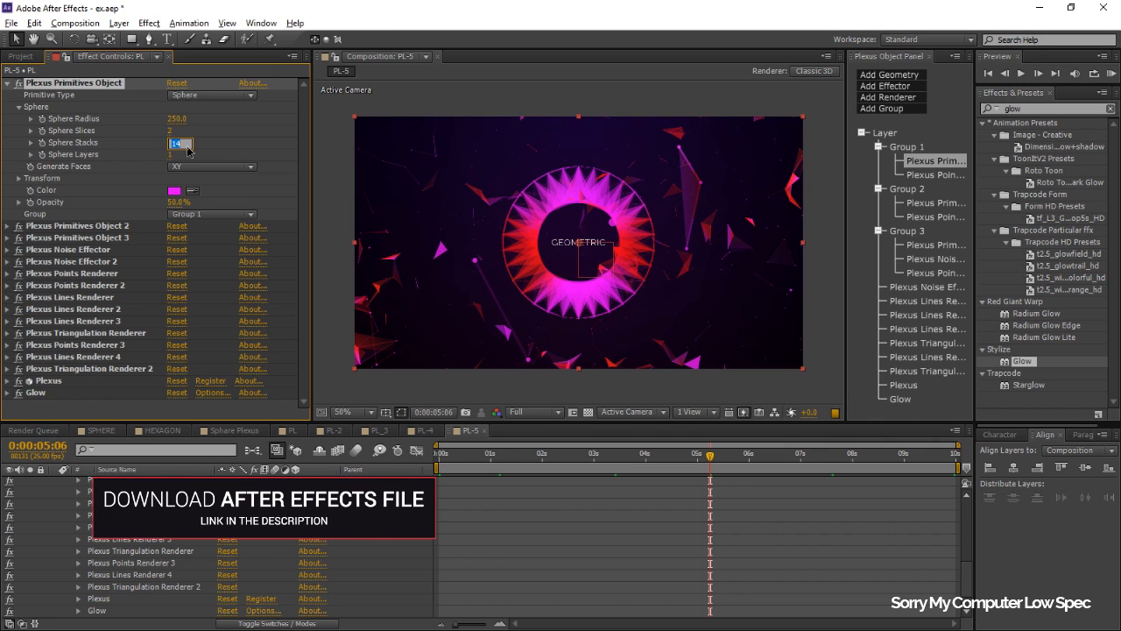
{"action": "key", "text": "Down"}
{"action": "key", "text": "Down"}
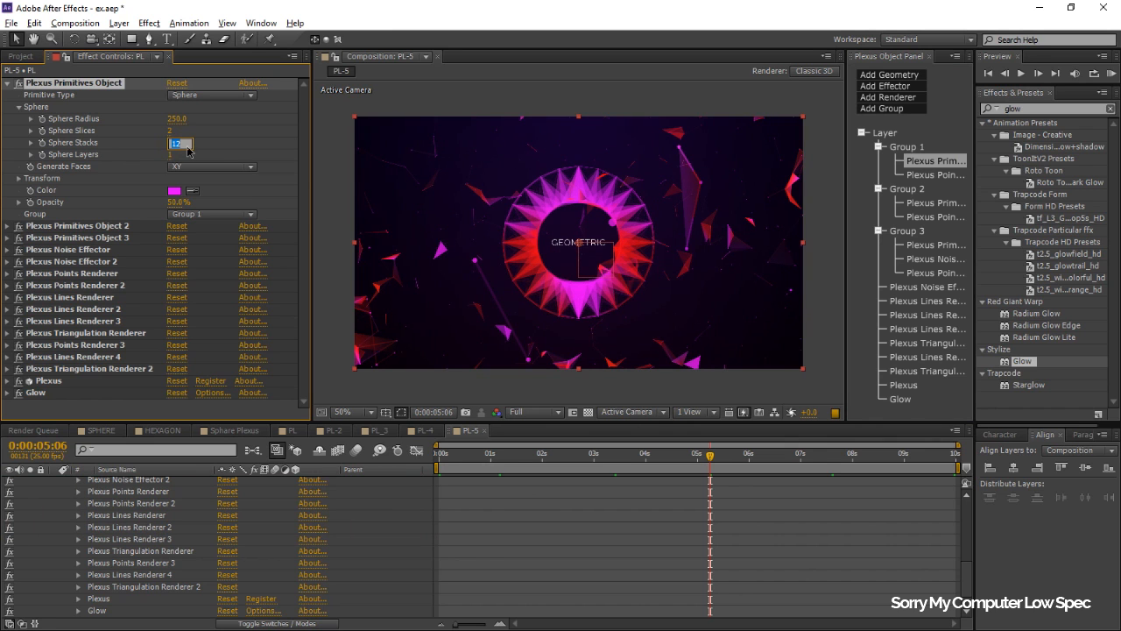
{"action": "key", "text": "Down"}
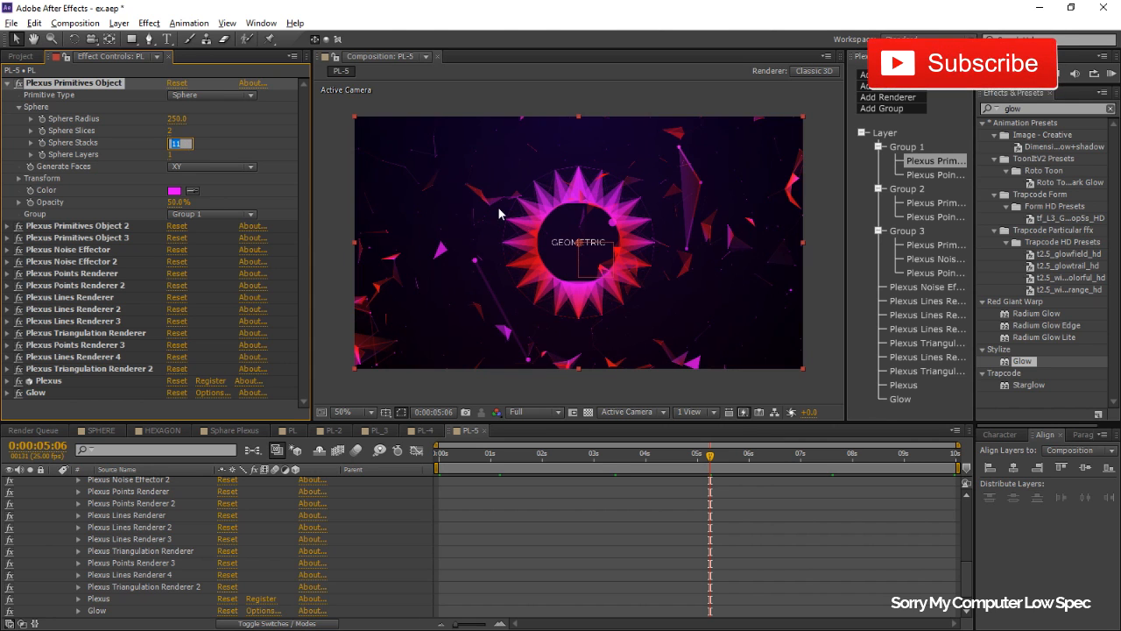
Step: Inspect the ring up close, move to 0:00:06:14 and fit the composition in the viewer
{"action": "scroll", "coordinate": [665, 149], "scroll_direction": "up", "scroll_amount": 2}
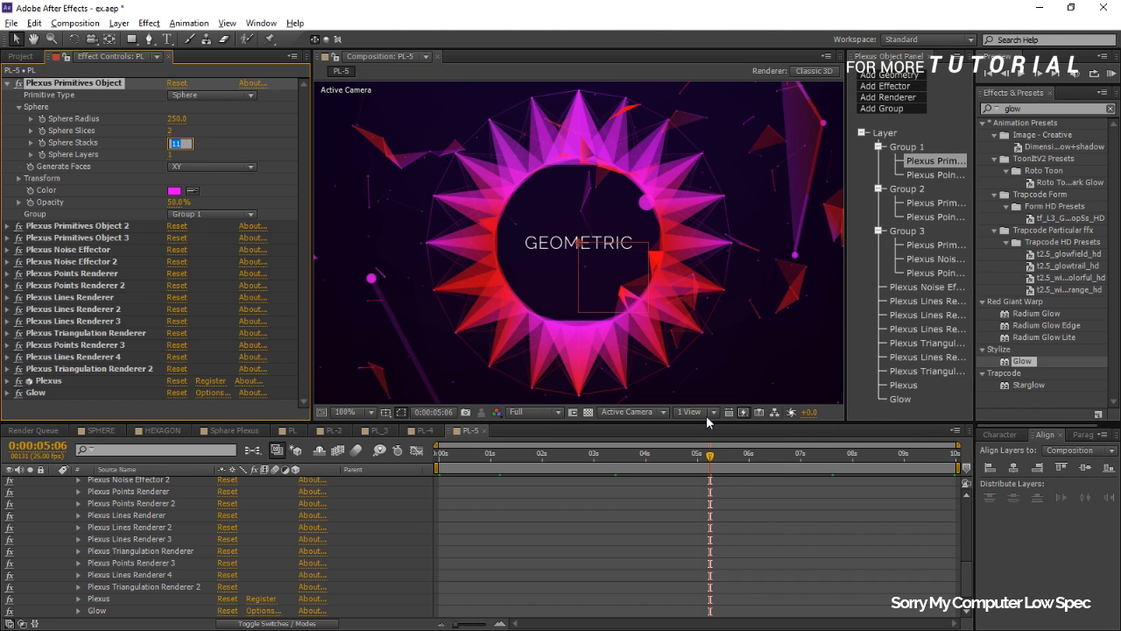
{"action": "left_click", "coordinate": [778, 456]}
{"action": "left_click", "coordinate": [346, 412]}
{"action": "left_click", "coordinate": [403, 160]}
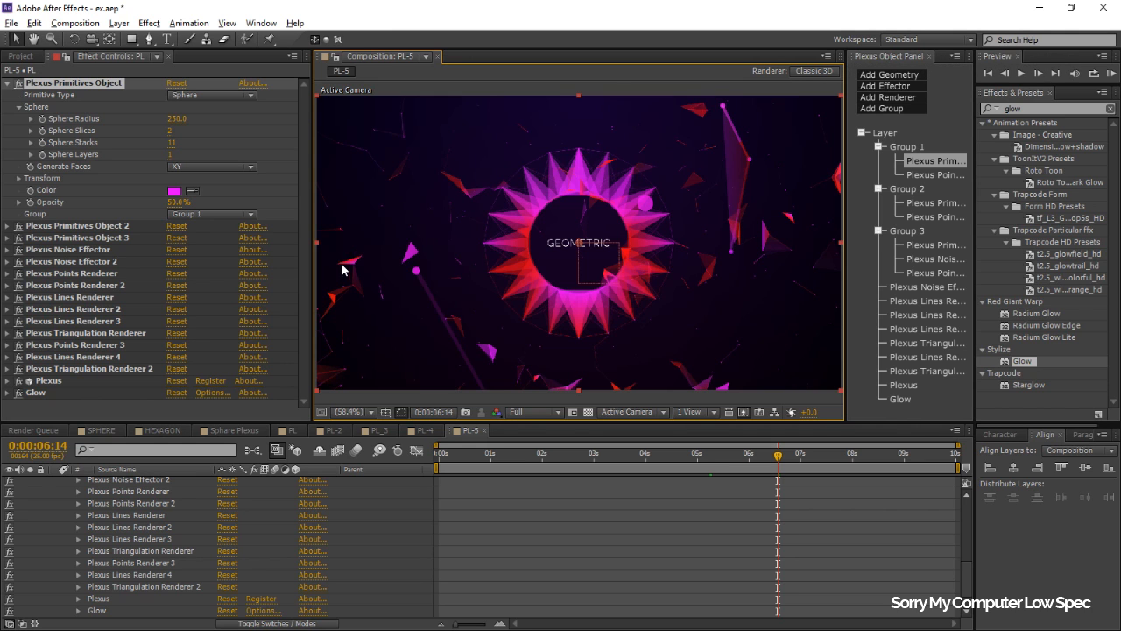
Step: Review the other compositions from PL-4 back to SPHERE, return to PL-5 and save the project
{"action": "left_click", "coordinate": [425, 431]}
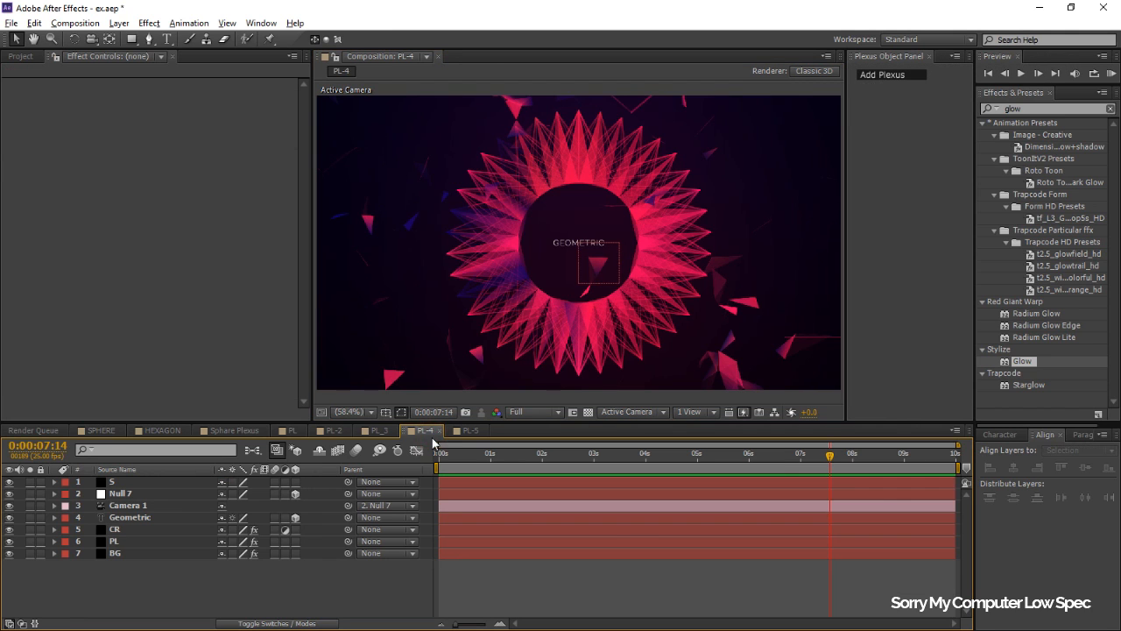
{"action": "left_click", "coordinate": [380, 433]}
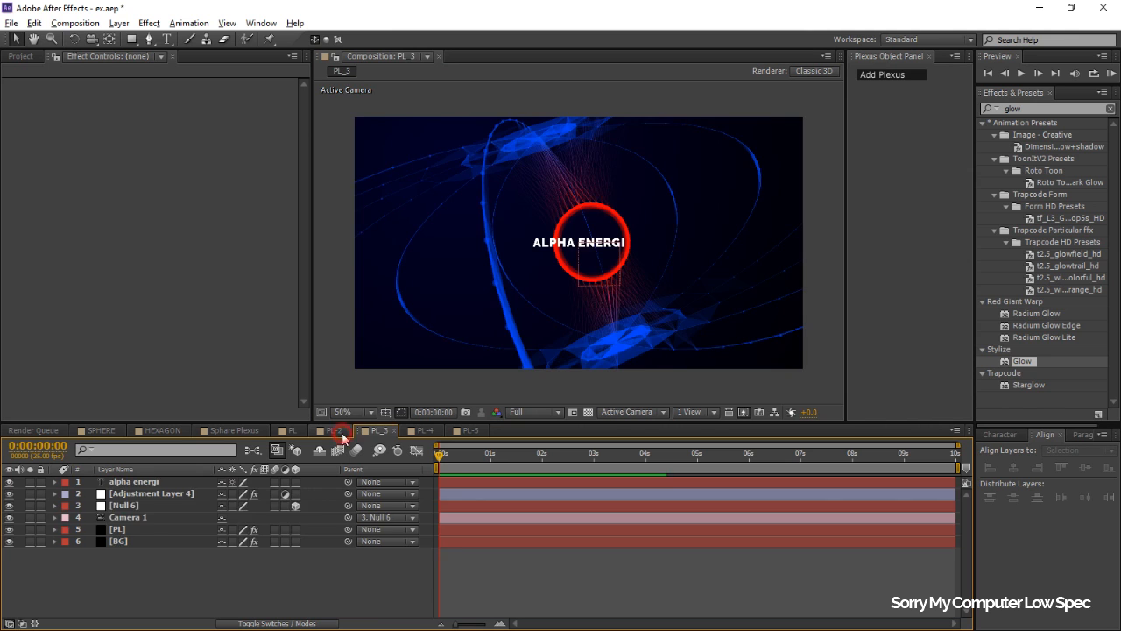
{"action": "left_click", "coordinate": [337, 432]}
{"action": "left_click", "coordinate": [290, 431]}
{"action": "left_click", "coordinate": [216, 432]}
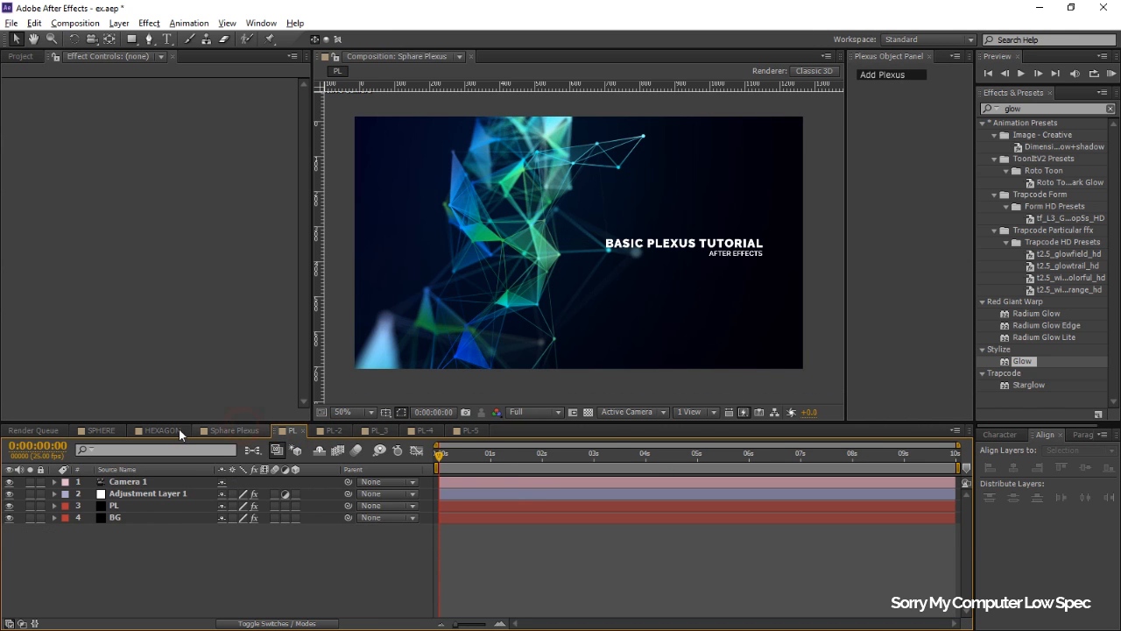
{"action": "left_click", "coordinate": [140, 432]}
{"action": "left_click", "coordinate": [99, 431]}
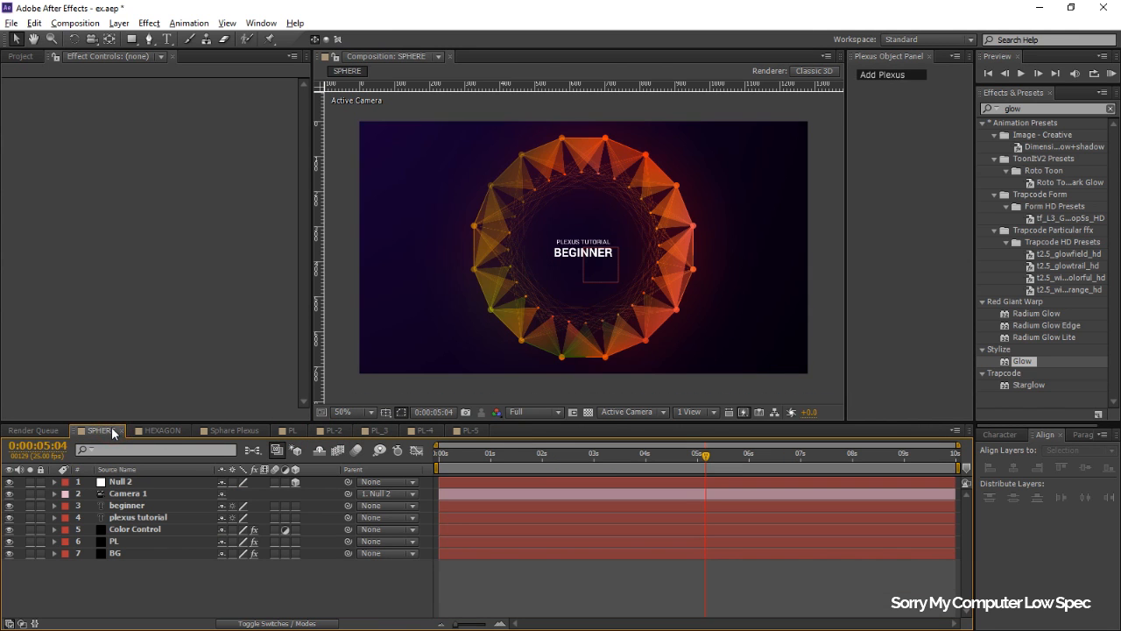
{"action": "left_click", "coordinate": [471, 431]}
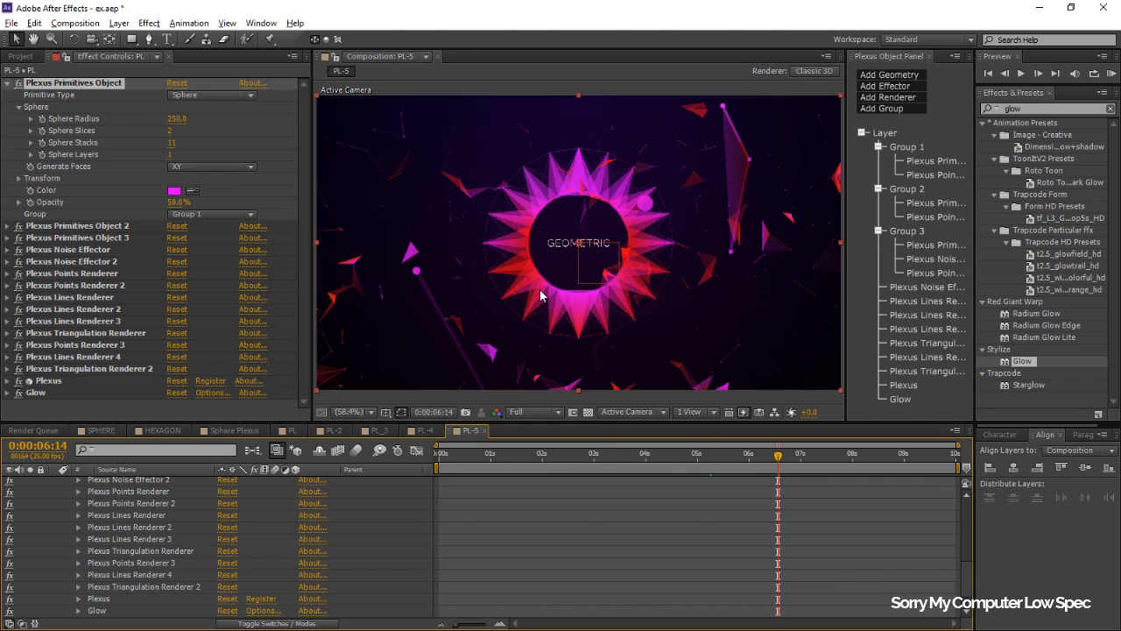
{"action": "key", "text": "ctrl+s"}
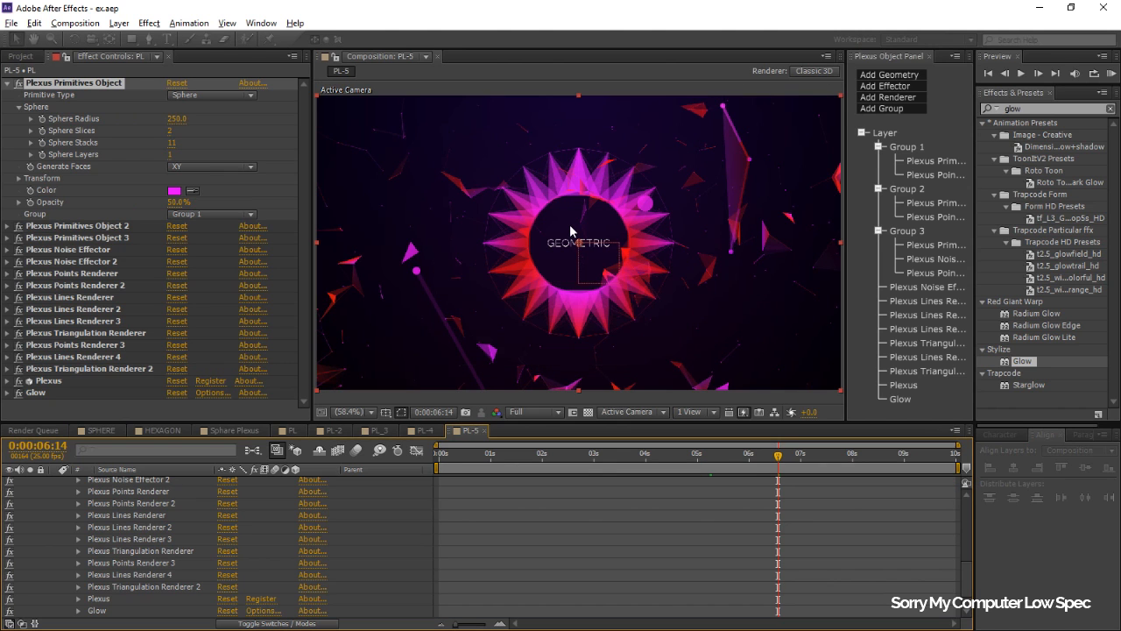